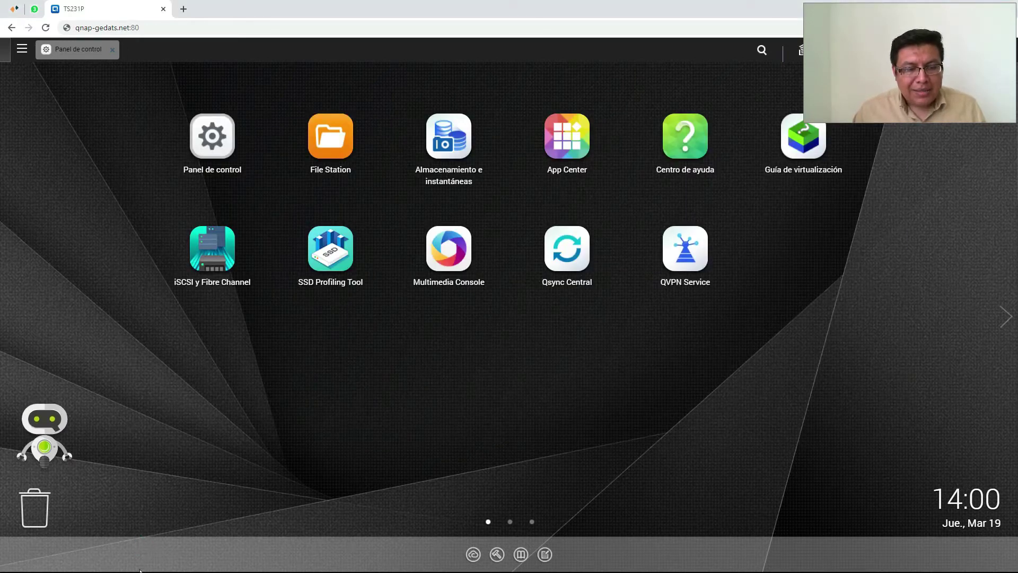
# Open the Fotos comprimidas folder on the Sincronas (X:) network drive
pyautogui.hotkey('alt', 'Tab')
pyautogui.click(705, 228)
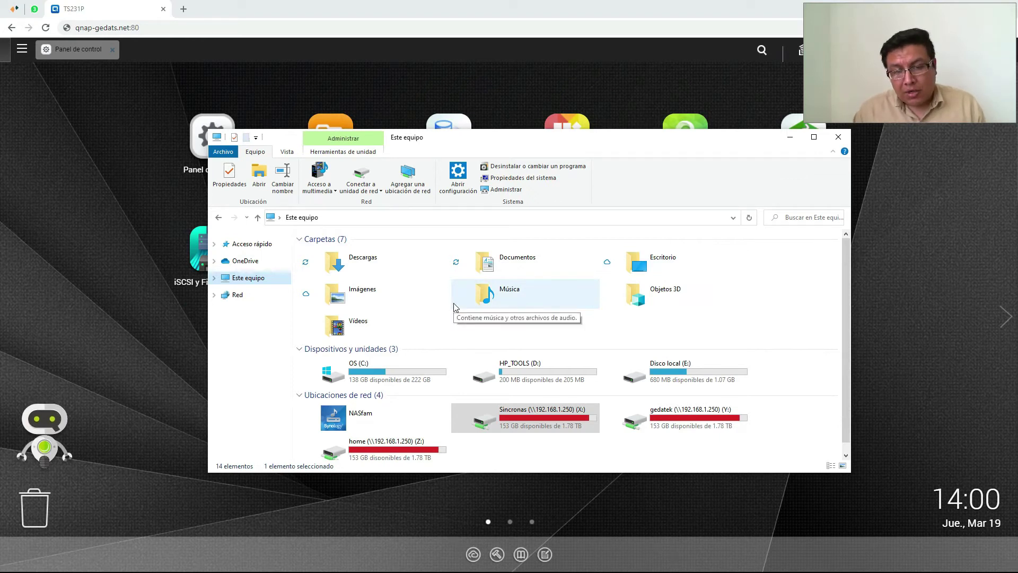
pyautogui.doubleClick(543, 419)
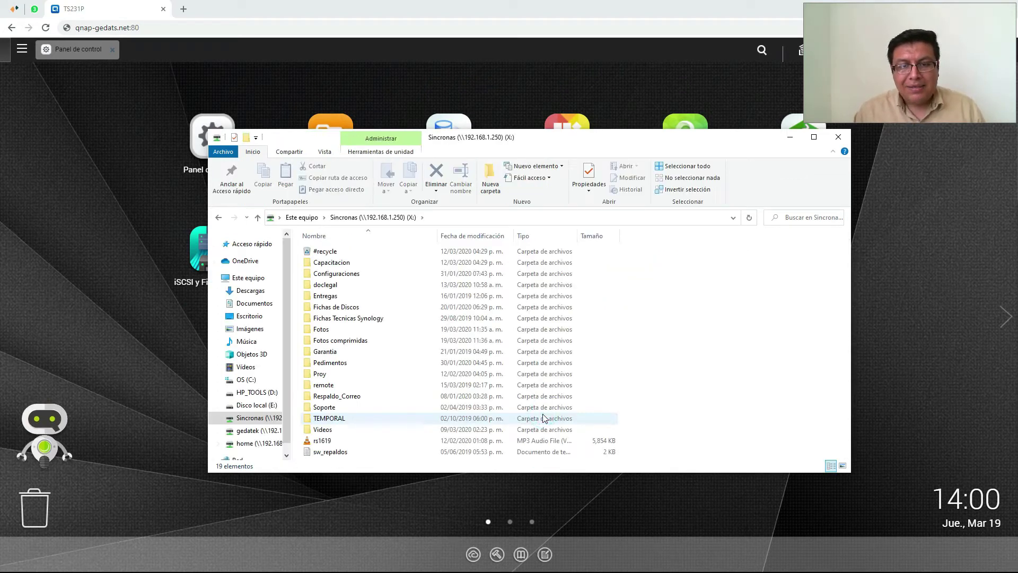
pyautogui.doubleClick(353, 342)
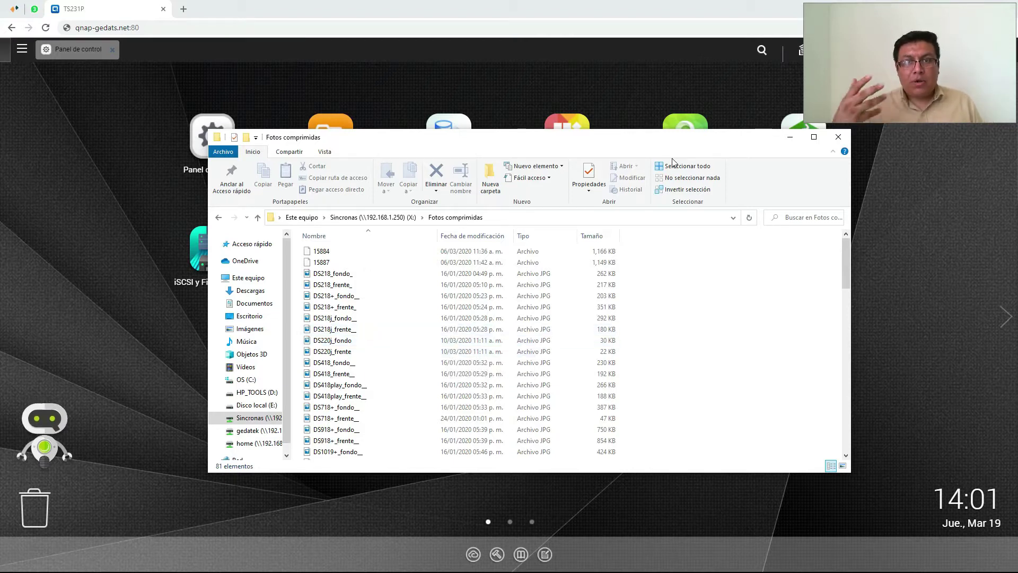
# Check the path X:\Fotos comprimidas in the address bar, then close the window
pyautogui.moveTo(640, 141); pyautogui.dragTo(663, 176)
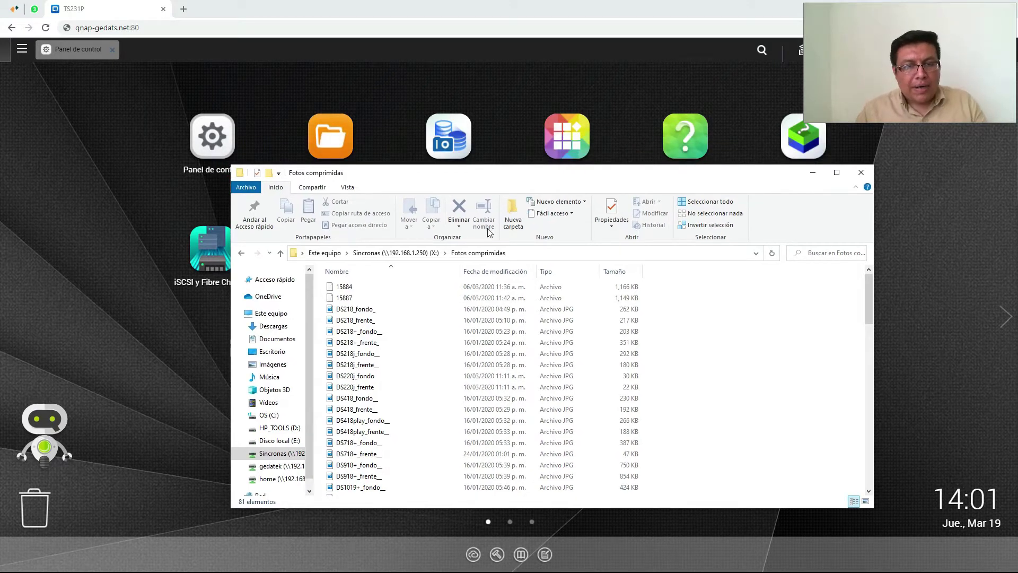
pyautogui.click(533, 254)
pyautogui.click(533, 254)
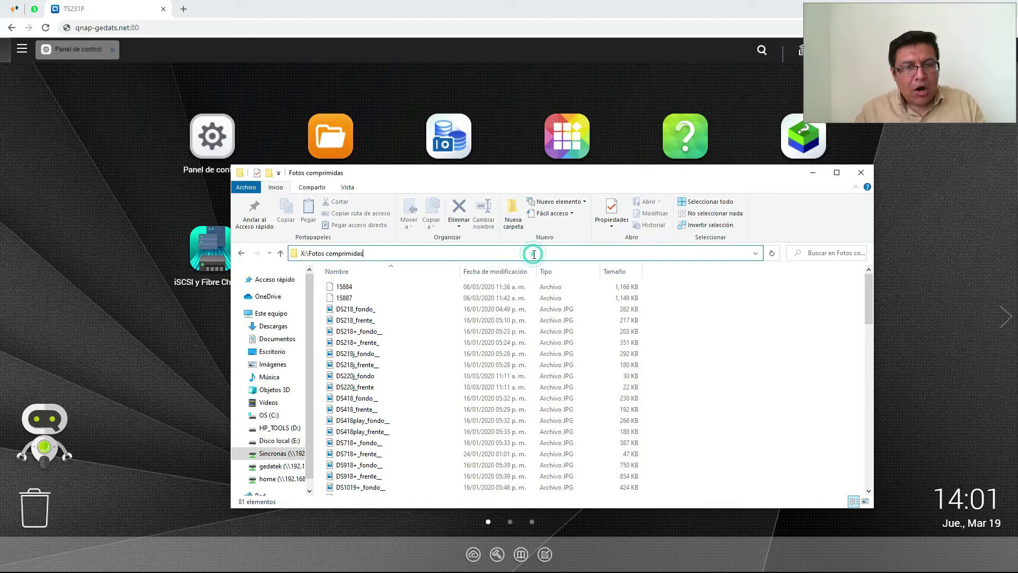
pyautogui.moveTo(469, 177); pyautogui.dragTo(509, 164)
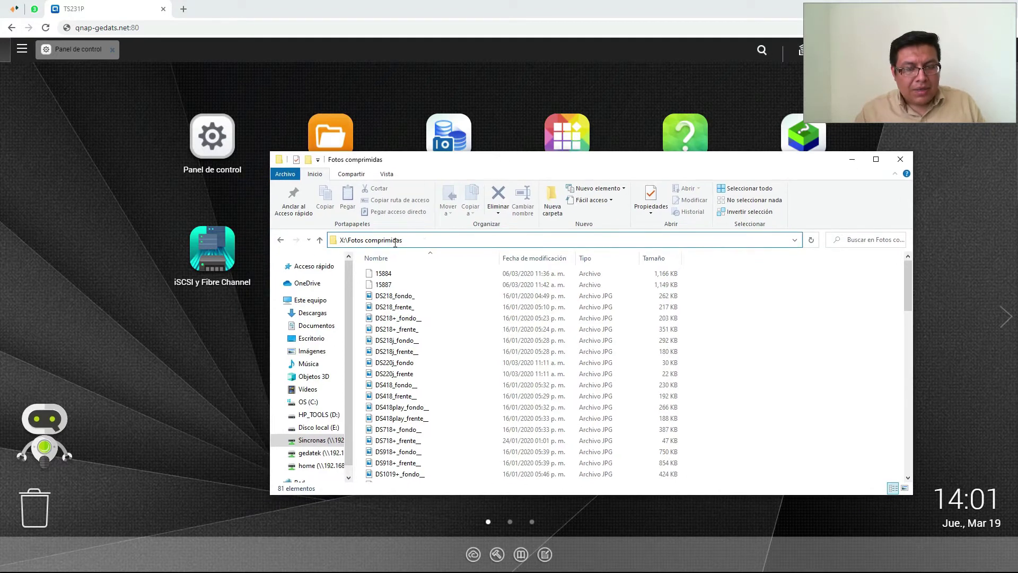
pyautogui.click(765, 318)
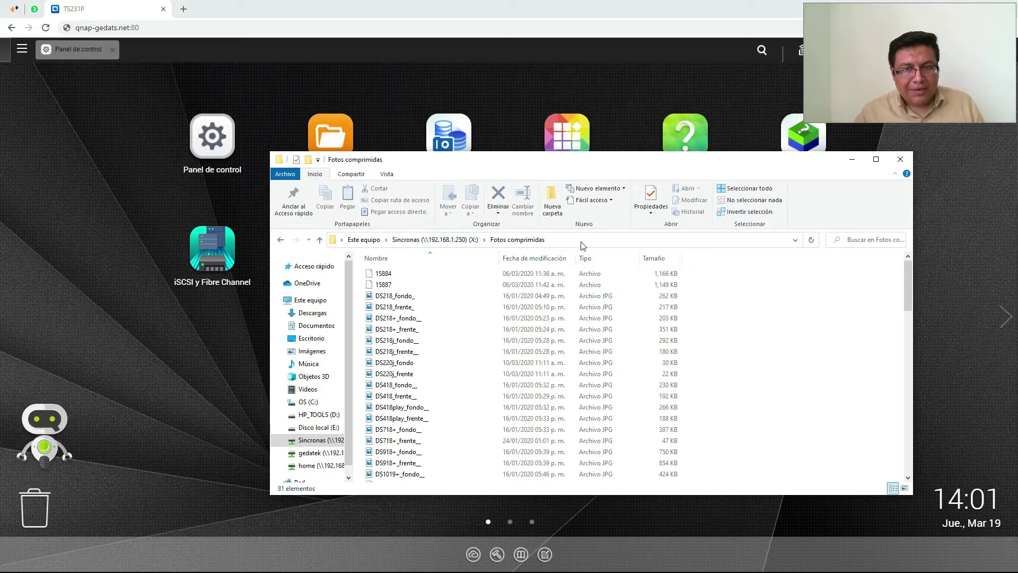
pyautogui.click(900, 159)
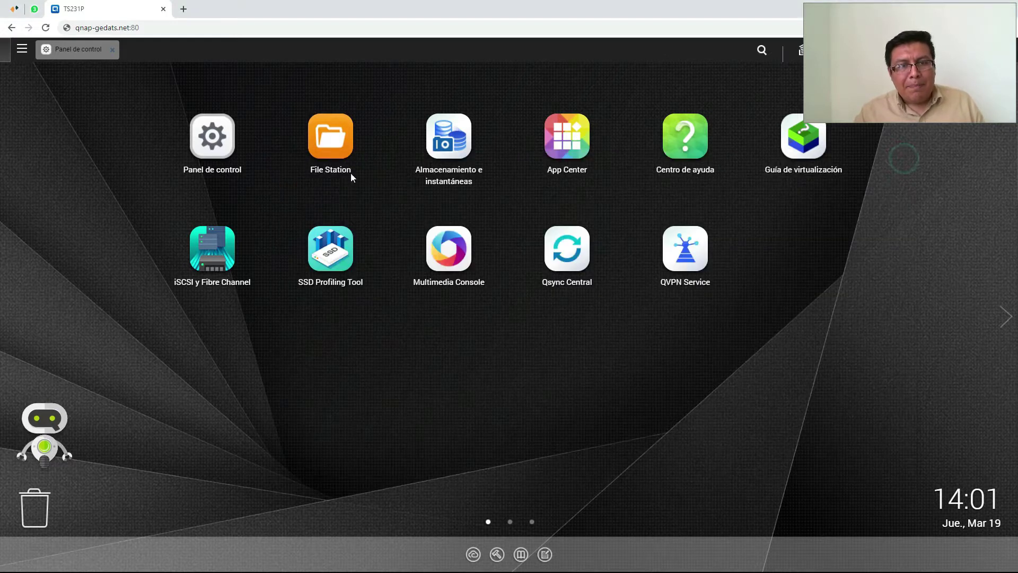
# Restore the minimized Control Panel to show the TS-231P system overview
pyautogui.click(77, 29)
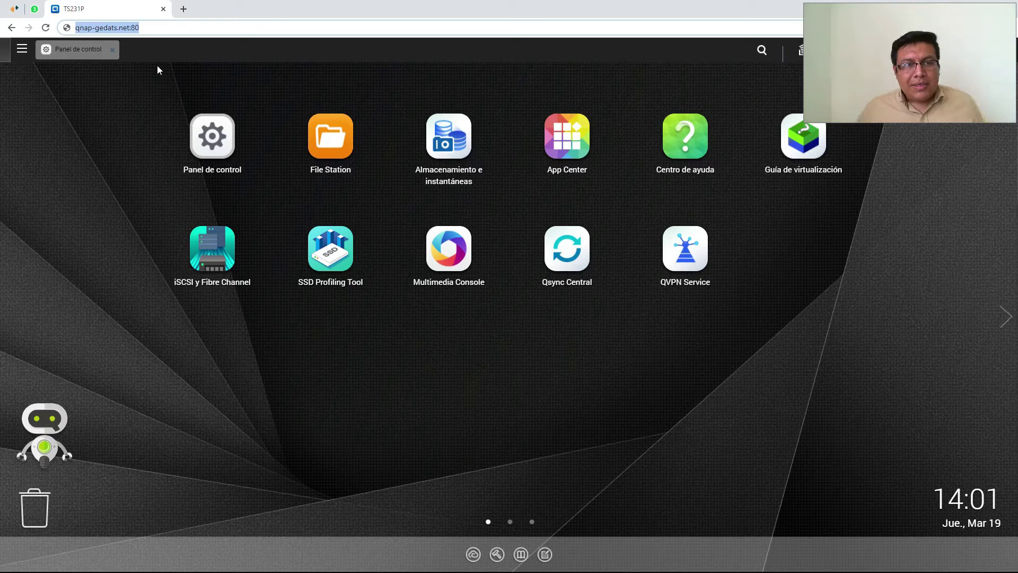
pyautogui.click(72, 50)
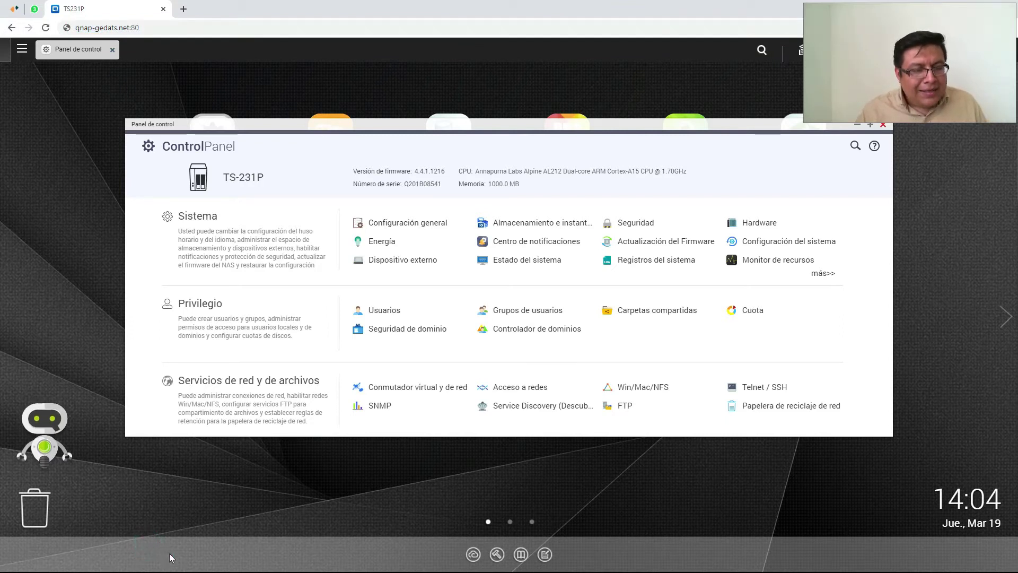
# Minimize Control Panel and launch QVPN Service, showing the QBelt and L2TP servers active
pyautogui.hotkey('alt', 'Tab')
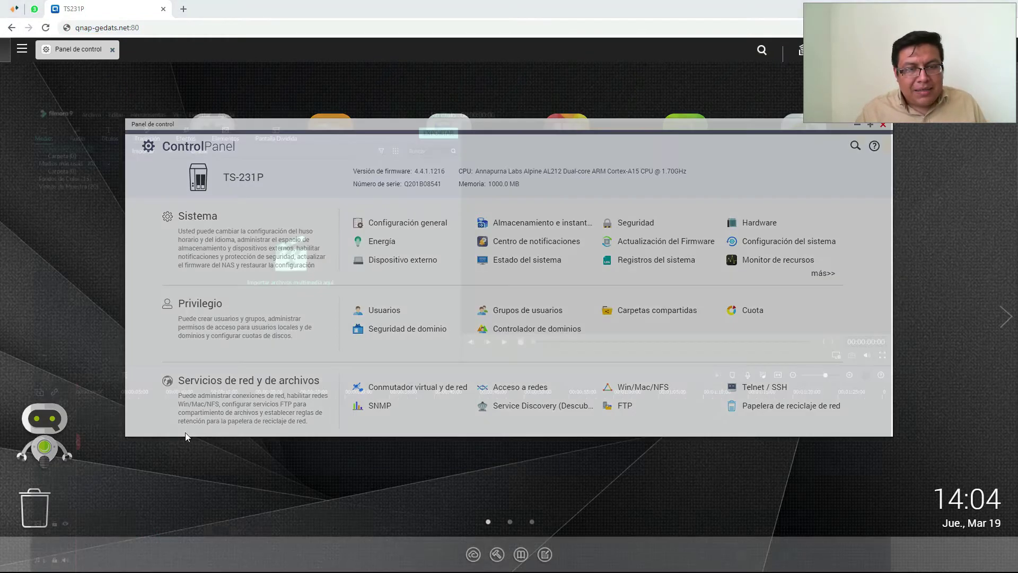
pyautogui.hotkey('alt', 'Tab')
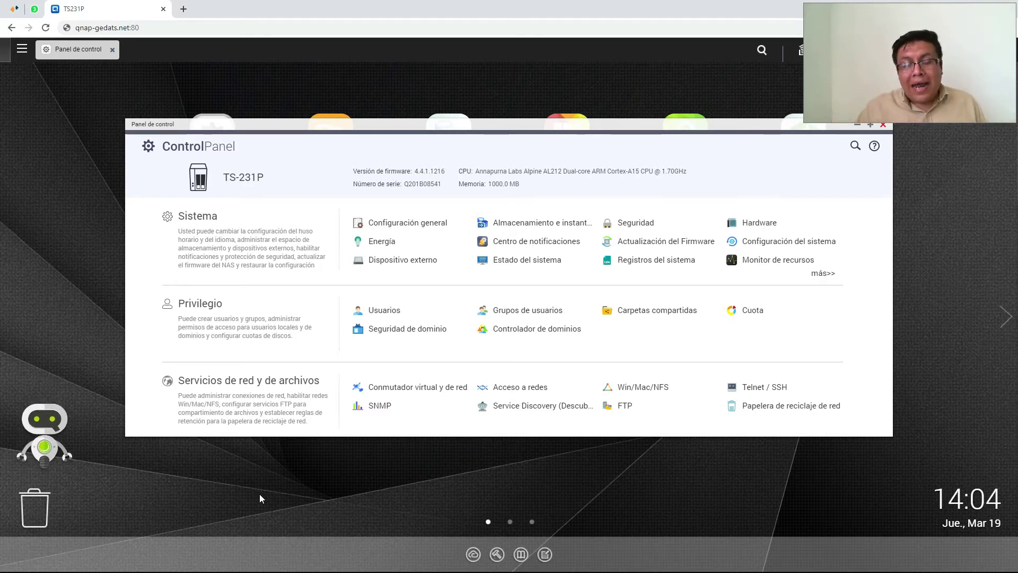
pyautogui.click(80, 51)
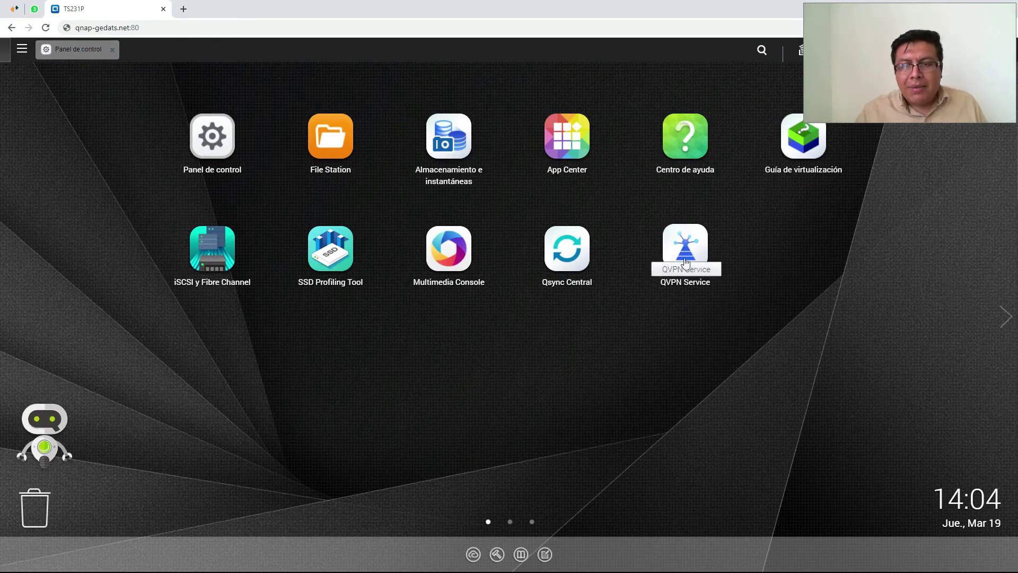
pyautogui.click(670, 274)
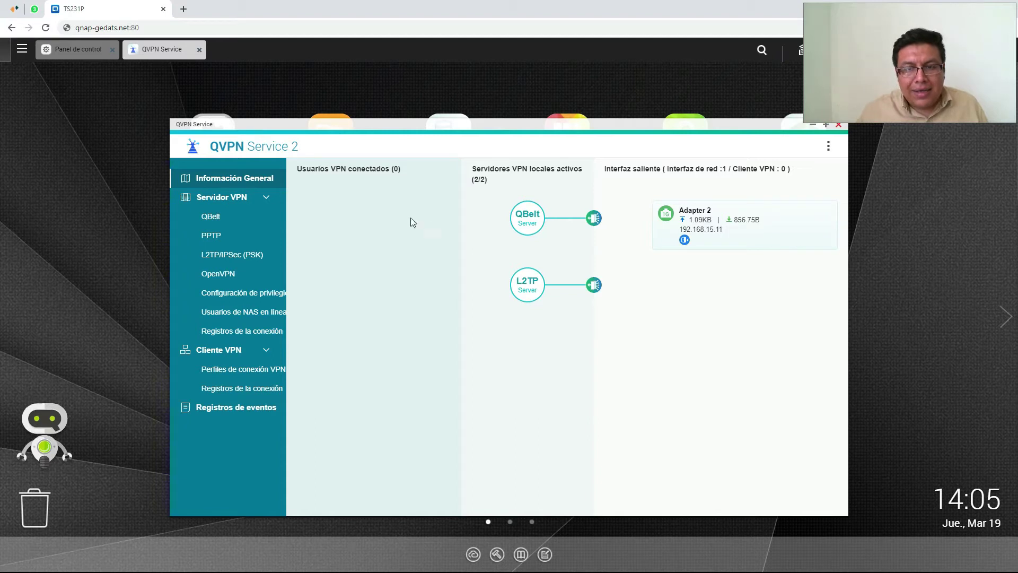
# Load 192.168.15.11 in a new Chrome tab, then return to the TS231P tab
pyautogui.click(183, 9)
pyautogui.write('192.1')
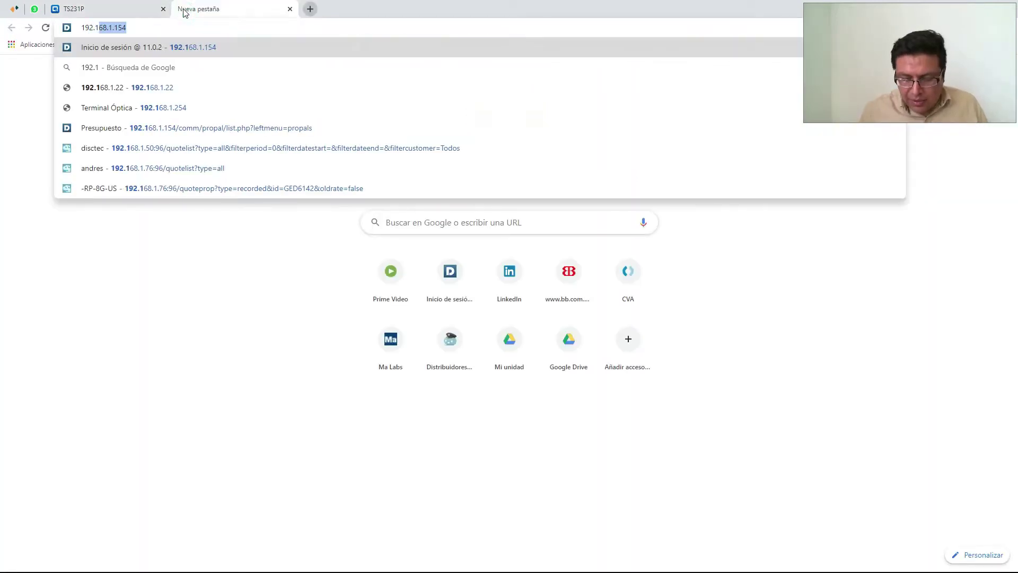
pyautogui.write('68.15.11')
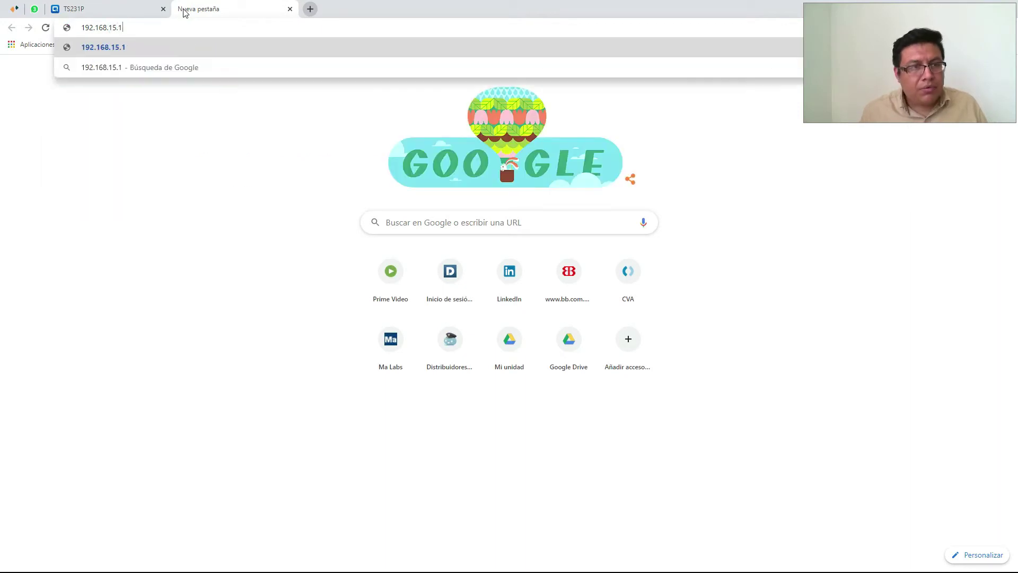
pyautogui.press('Return')
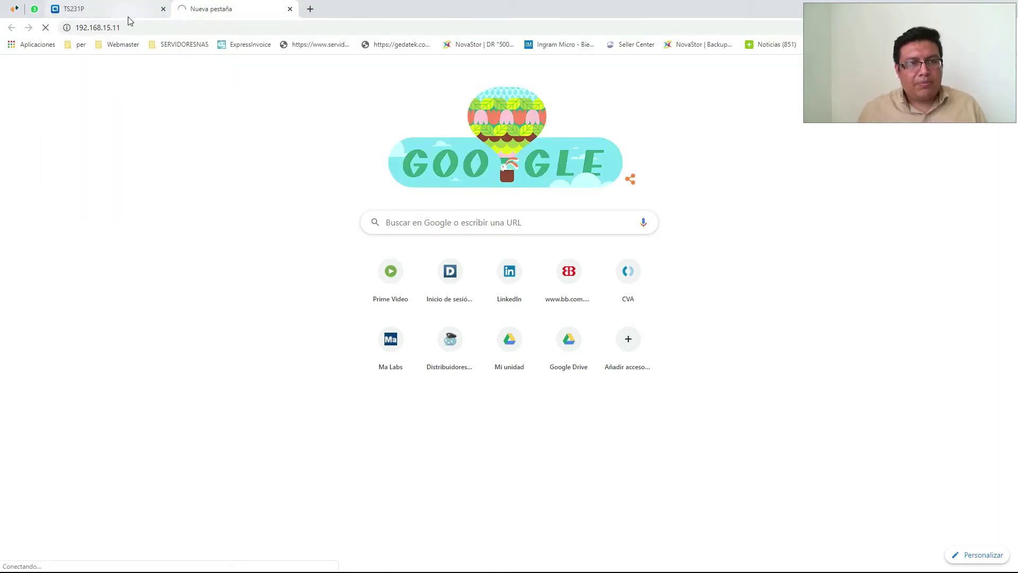
pyautogui.click(129, 11)
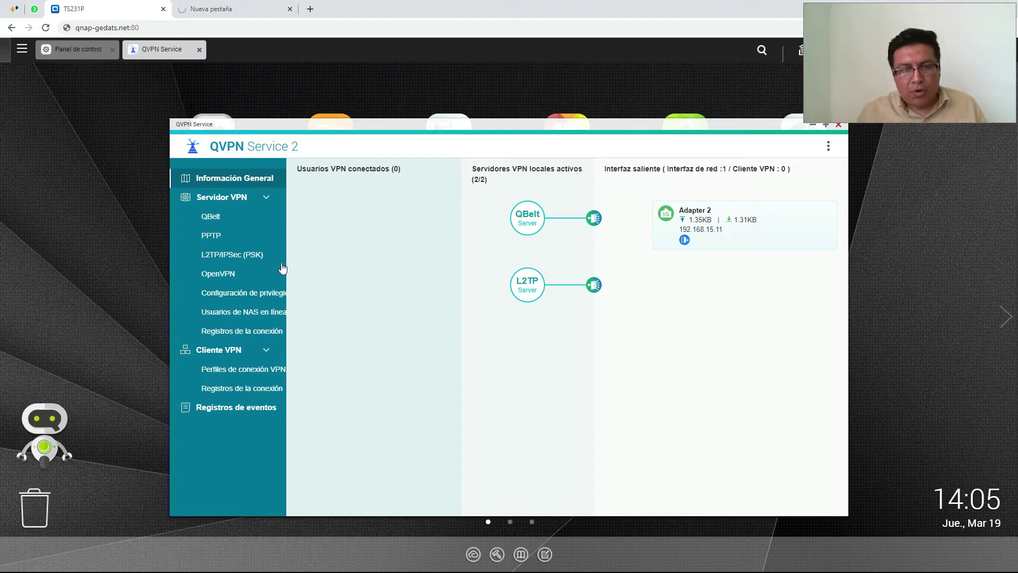
# View the QBelt server settings, then minimize QVPN Service and bring up the QVPN client
pyautogui.click(234, 217)
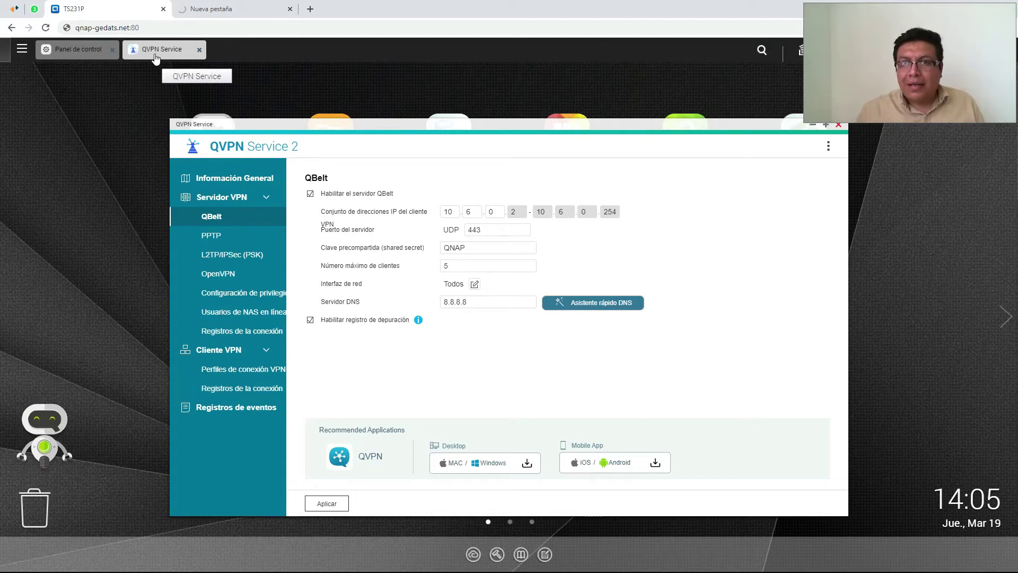
pyautogui.click(156, 56)
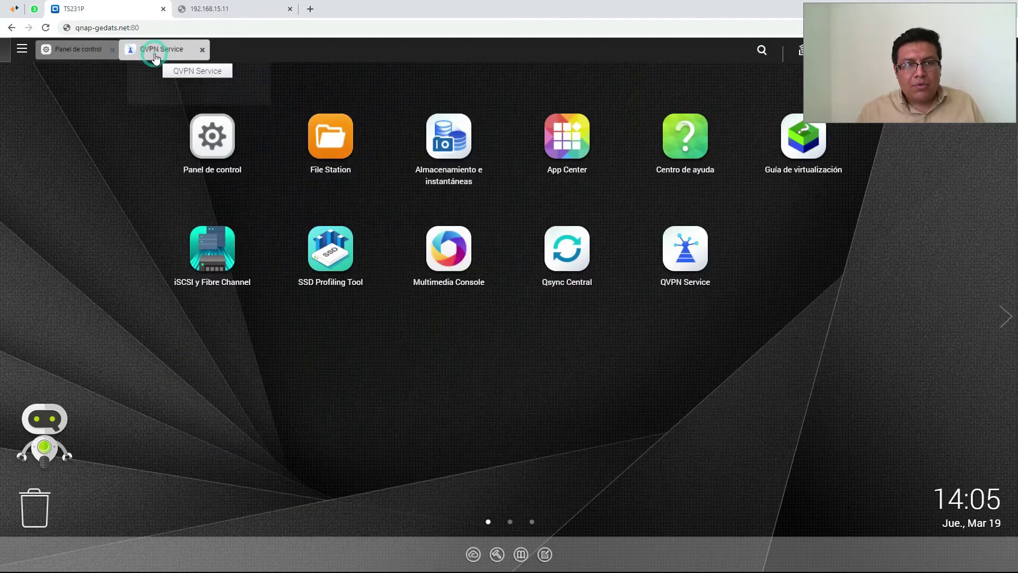
pyautogui.click(162, 56)
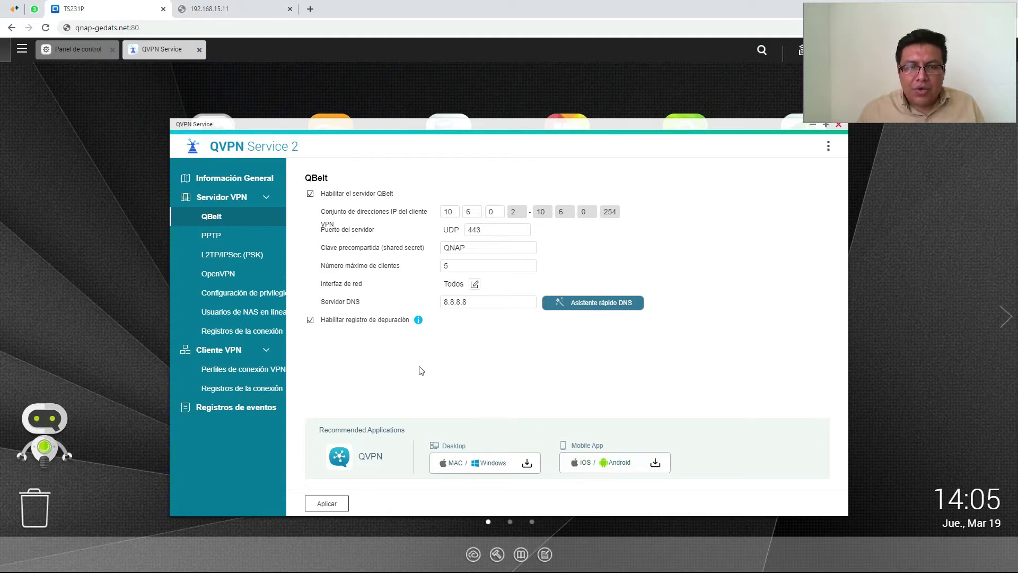
pyautogui.click(162, 51)
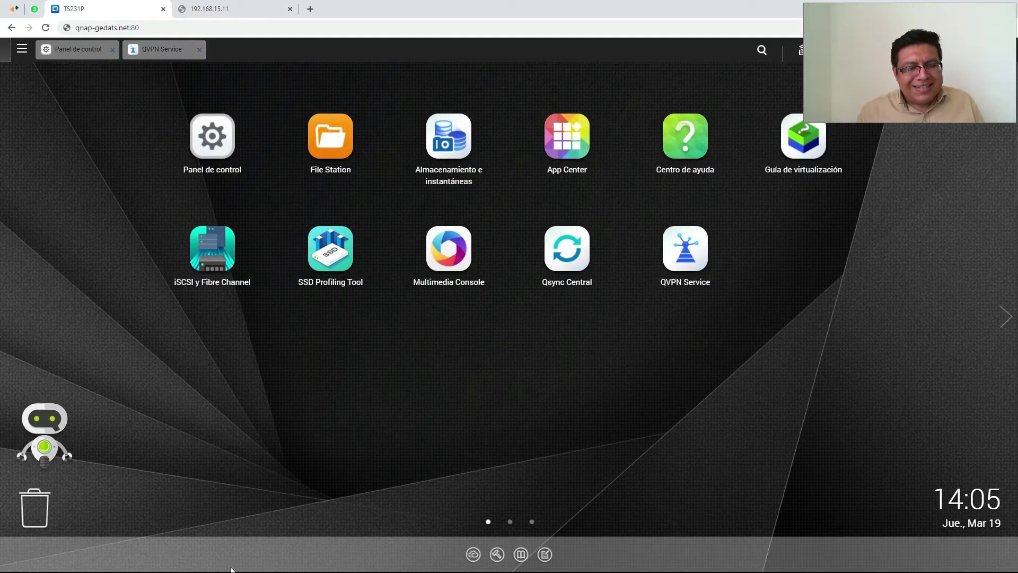
pyautogui.click(233, 514)
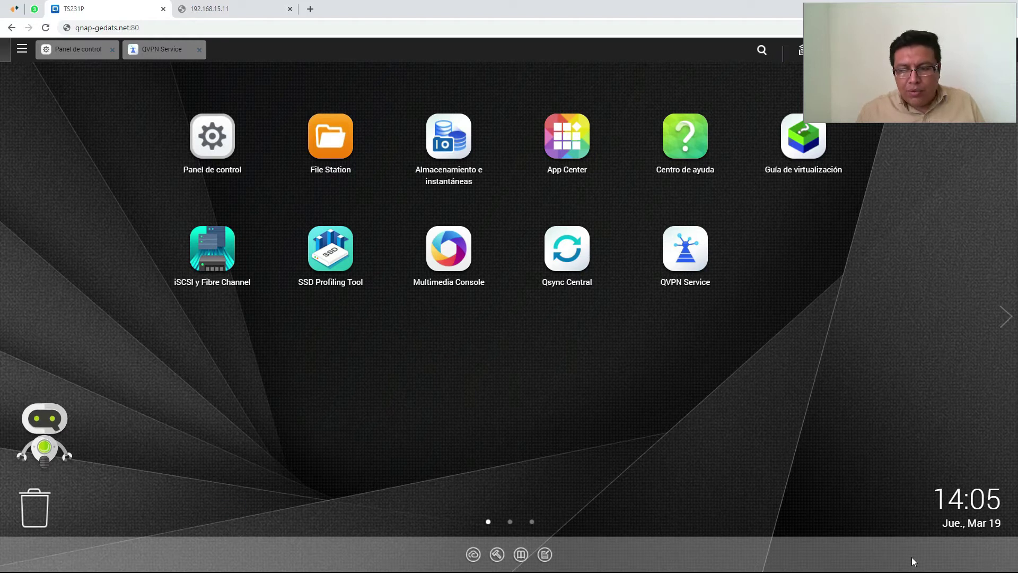
pyautogui.press('super')
# Launch the QVPN desktop client and view its live connection speed graph
pyautogui.click(151, 562)
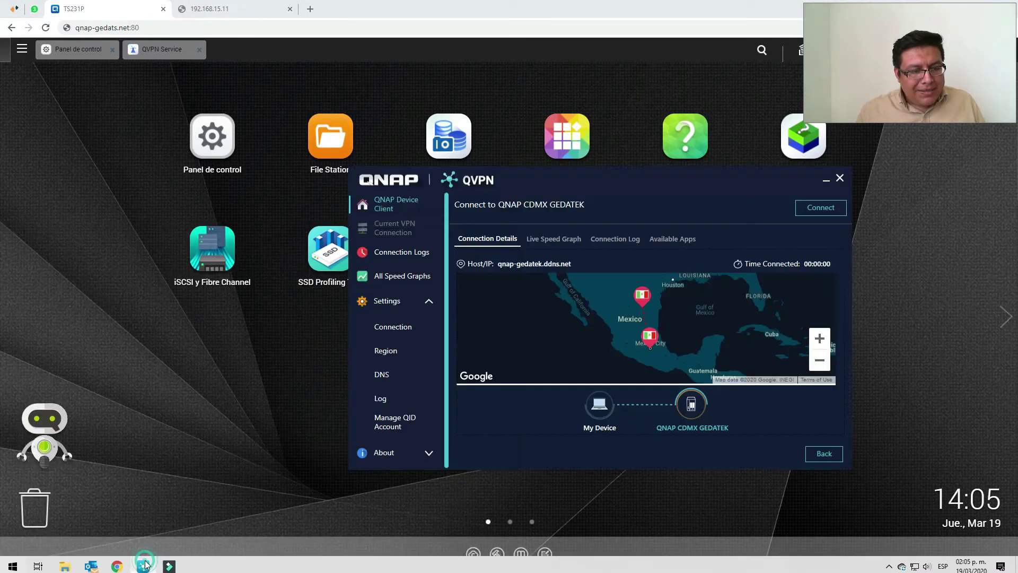
pyautogui.moveTo(562, 180); pyautogui.dragTo(360, 143)
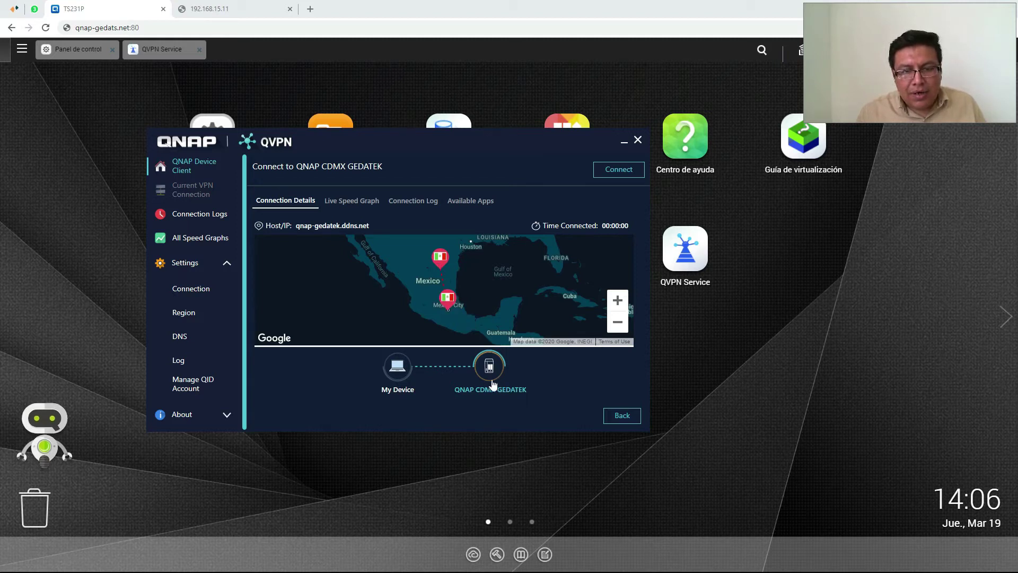
pyautogui.click(367, 207)
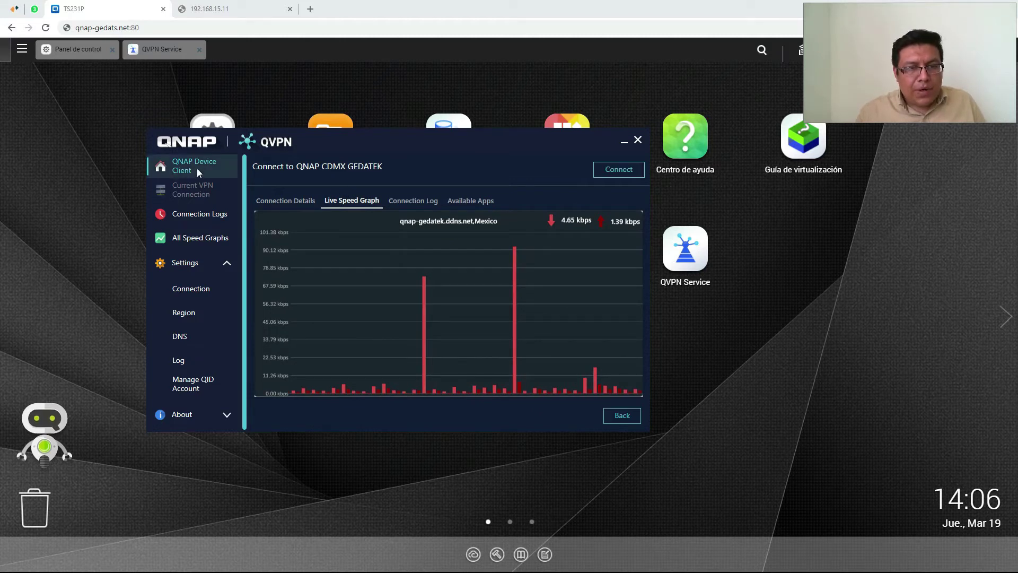
pyautogui.click(355, 206)
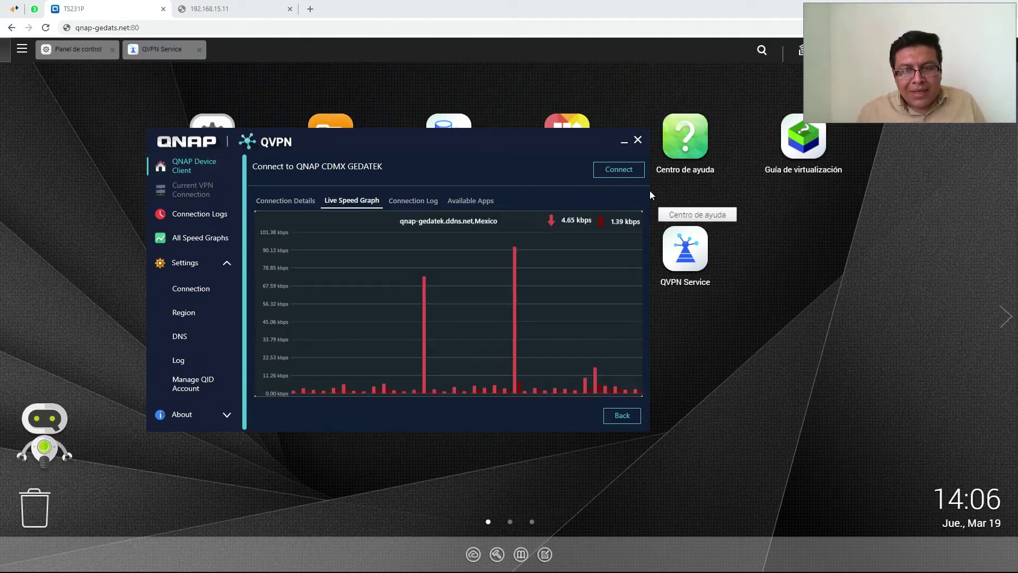
# Connect to QNAP CDMX GEDATEK, allow network discovery, and move the window lower
pyautogui.click(616, 170)
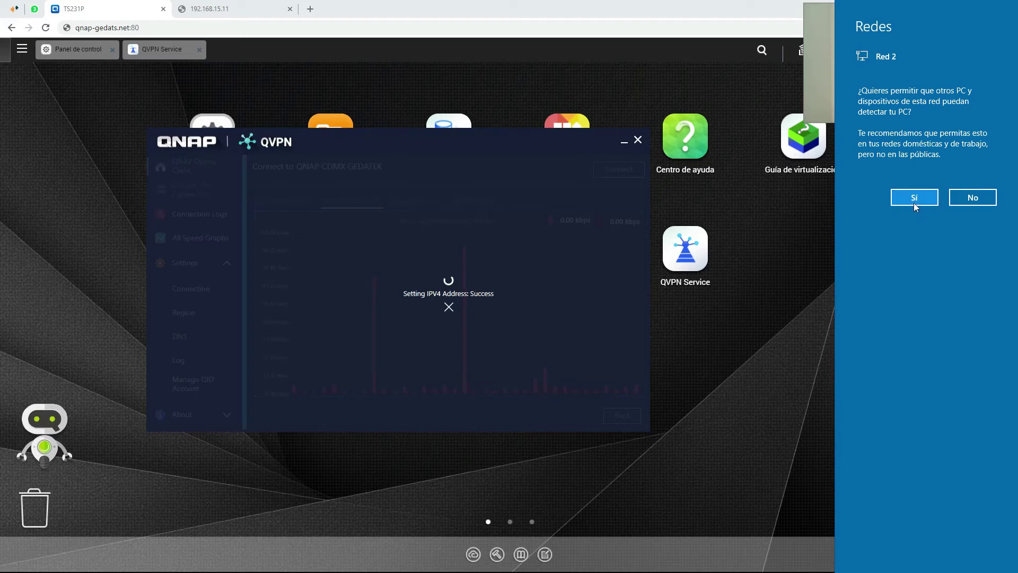
pyautogui.click(914, 203)
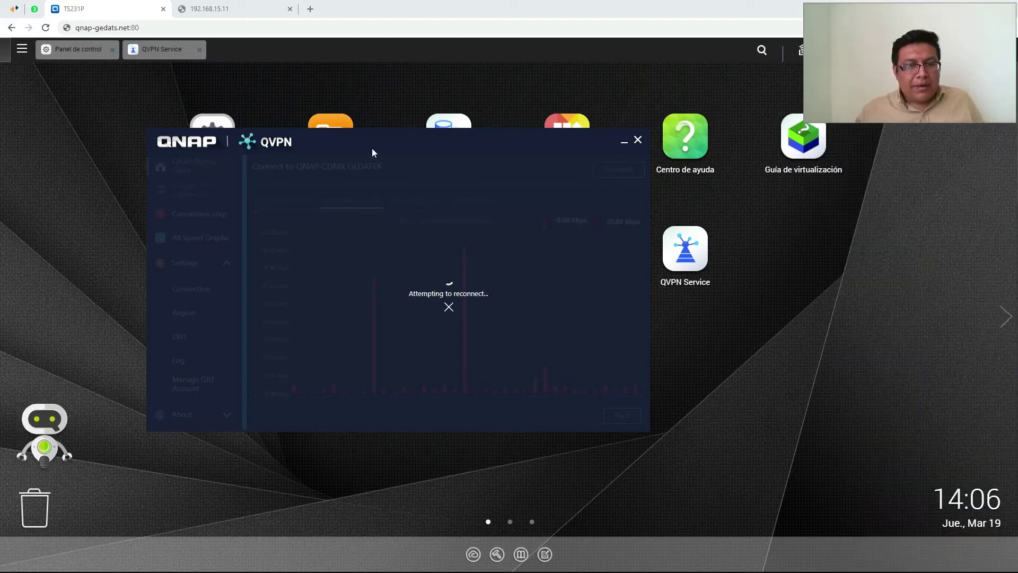
pyautogui.moveTo(349, 141); pyautogui.dragTo(381, 186)
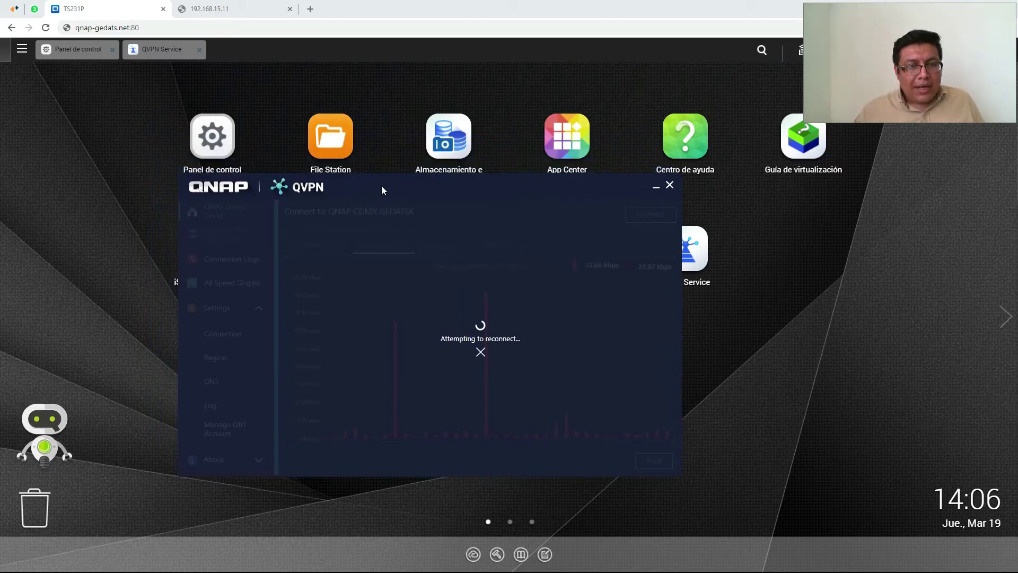
pyautogui.moveTo(382, 188); pyautogui.dragTo(411, 227)
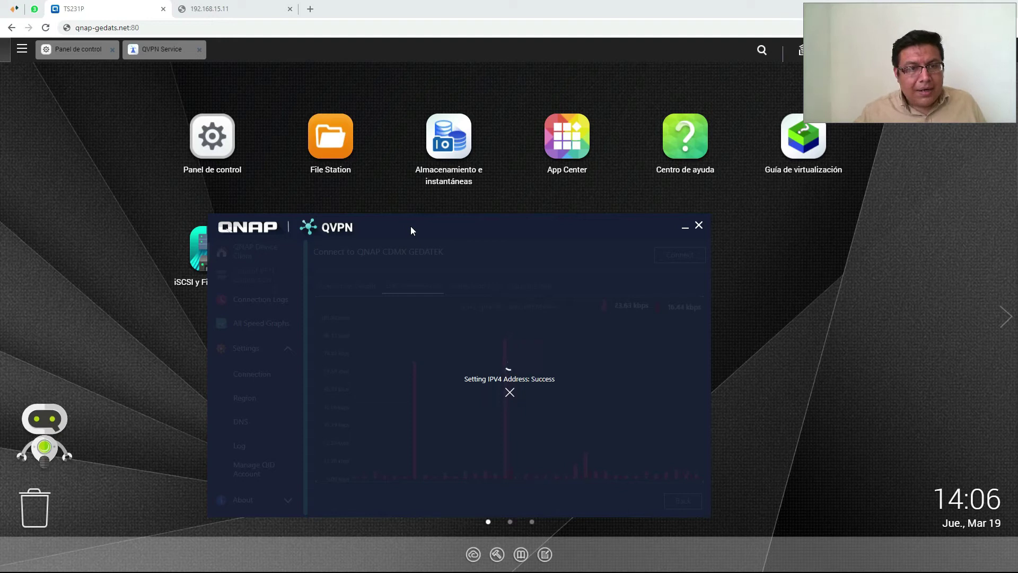
# Try opening the Contabilidad share in File Station, dismiss the error, then switch to the 192.168.15.11 tab
pyautogui.click(331, 145)
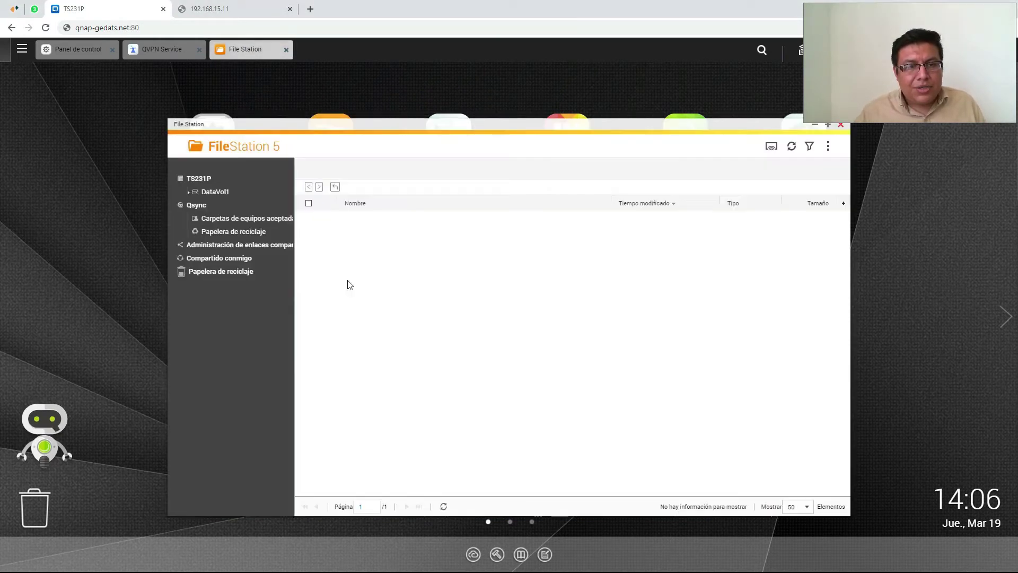
pyautogui.click(233, 206)
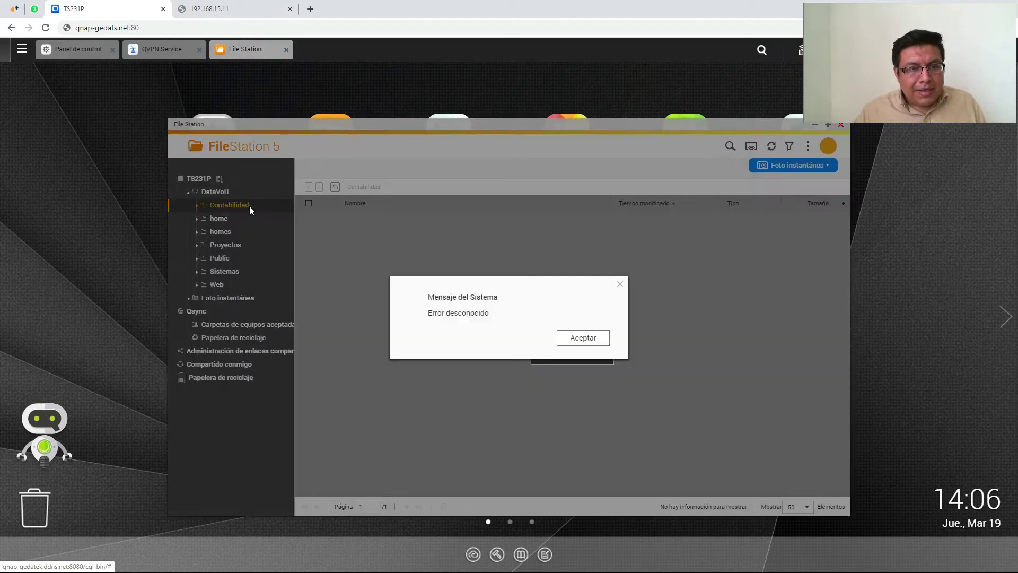
pyautogui.click(580, 342)
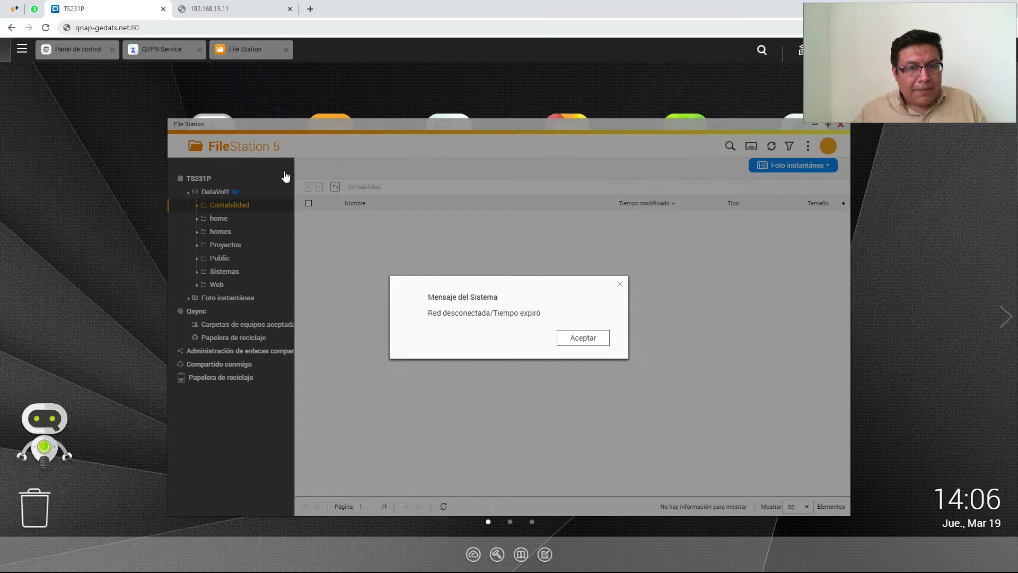
pyautogui.click(249, 10)
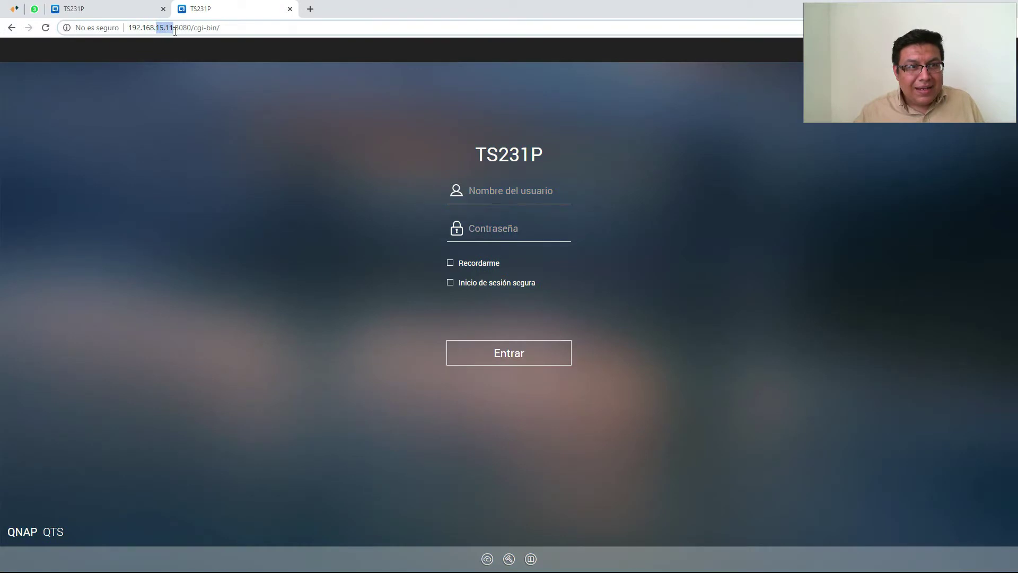
# Close the login suggestions on the 192.168.15.11 page and minimize the connected QVPN client
pyautogui.click(495, 192)
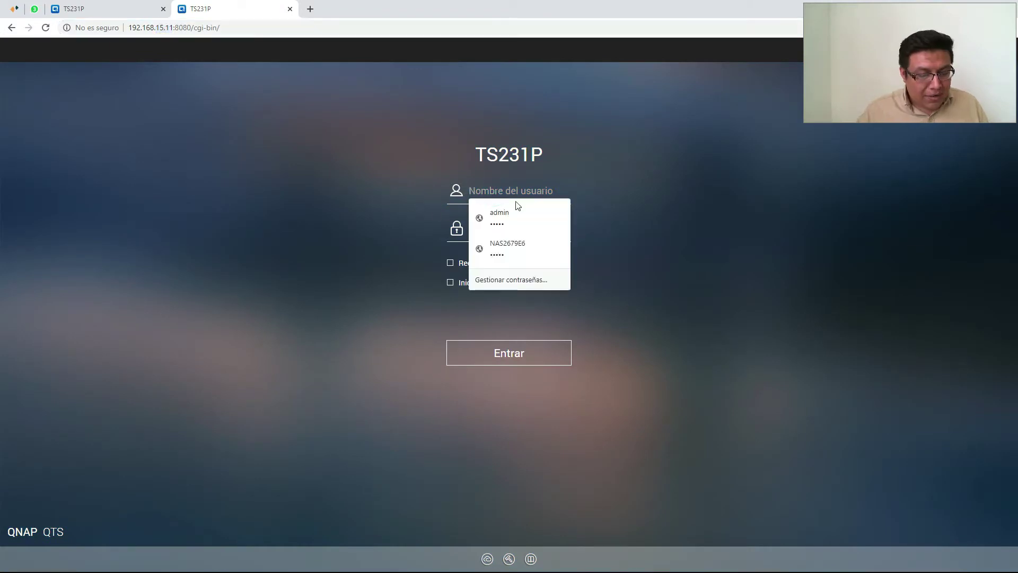
pyautogui.click(285, 241)
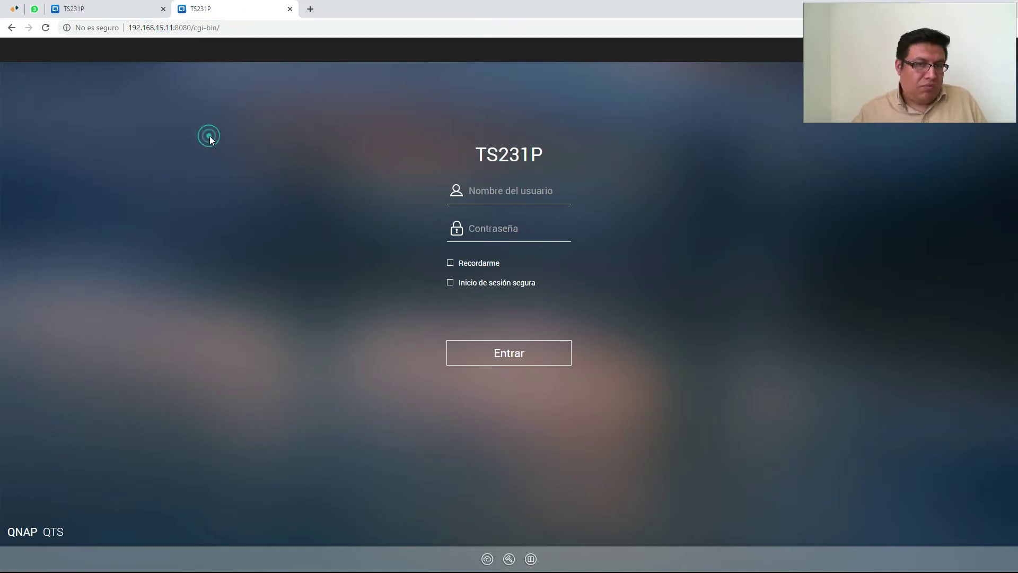
pyautogui.hotkey('alt', 'Tab')
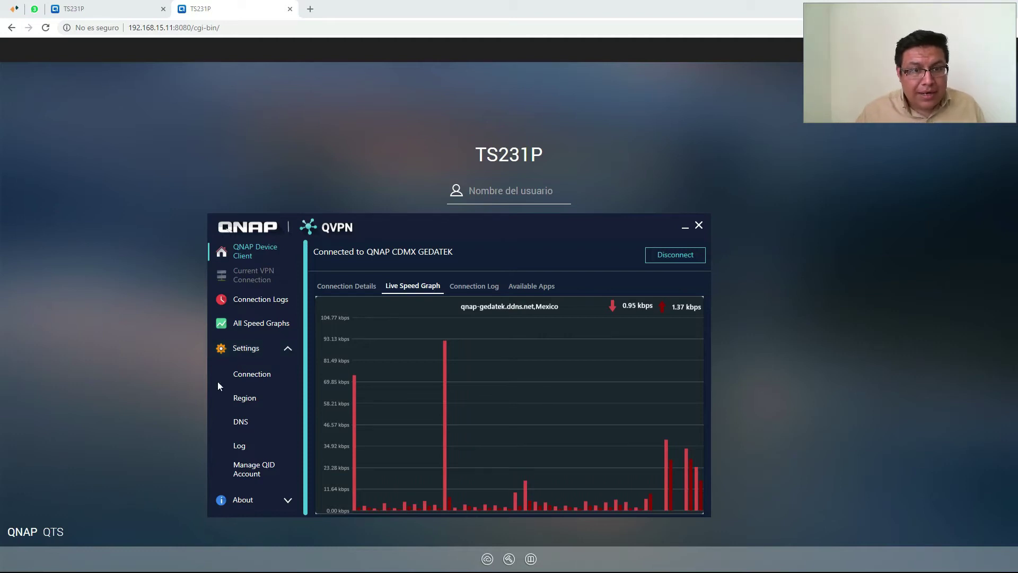
pyautogui.click(685, 230)
# Navigate File Explorer to the NAS address \\192.168.15.11
pyautogui.hotkey('alt', 'Tab')
pyautogui.hotkey('alt', 'Tab')
pyautogui.hotkey('alt', 'Tab')
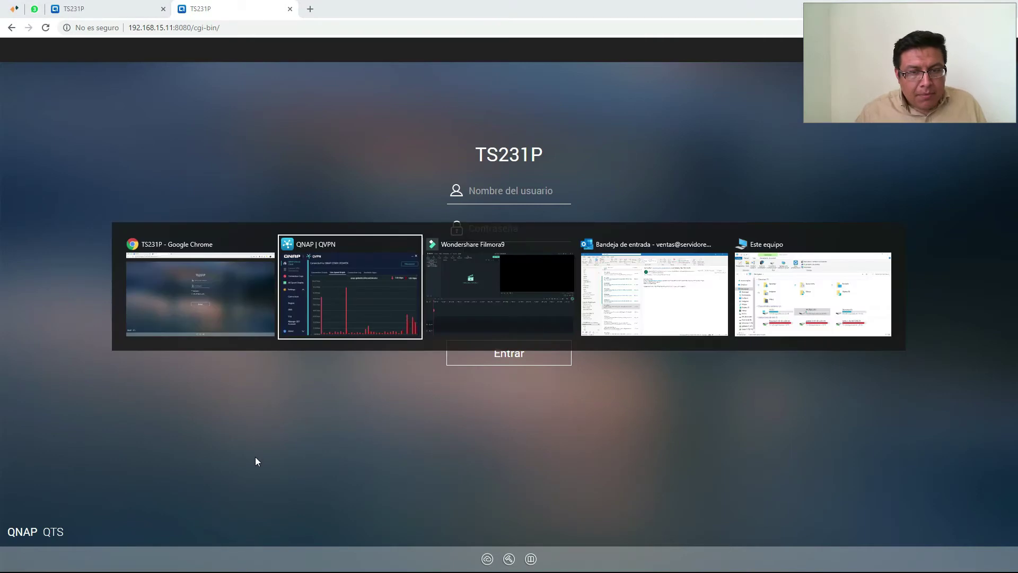
pyautogui.hotkey('alt', 'Tab')
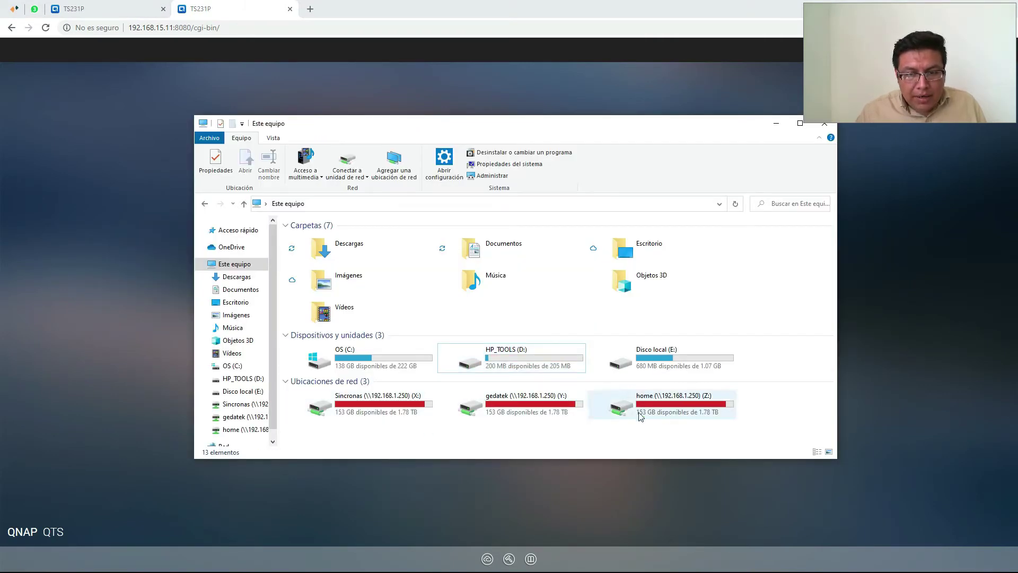
pyautogui.click(419, 204)
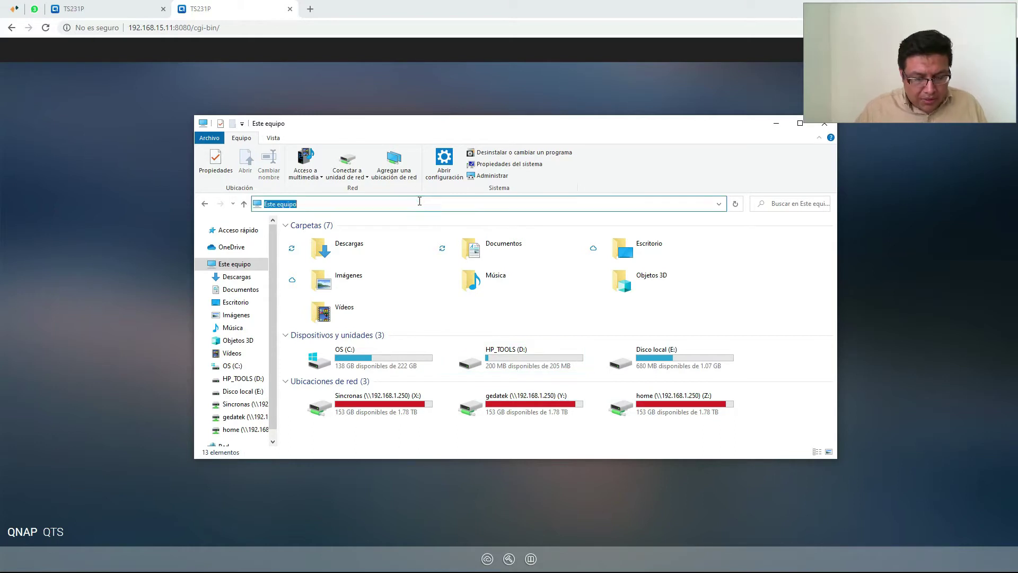
pyautogui.write('\\\\192')
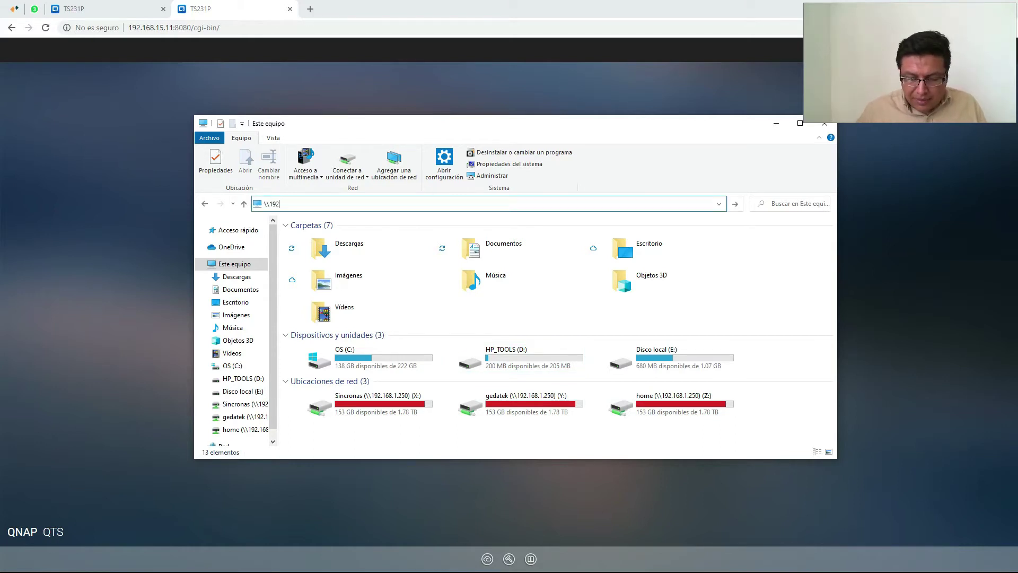
pyautogui.write('.168.15.11')
pyautogui.press('Return')
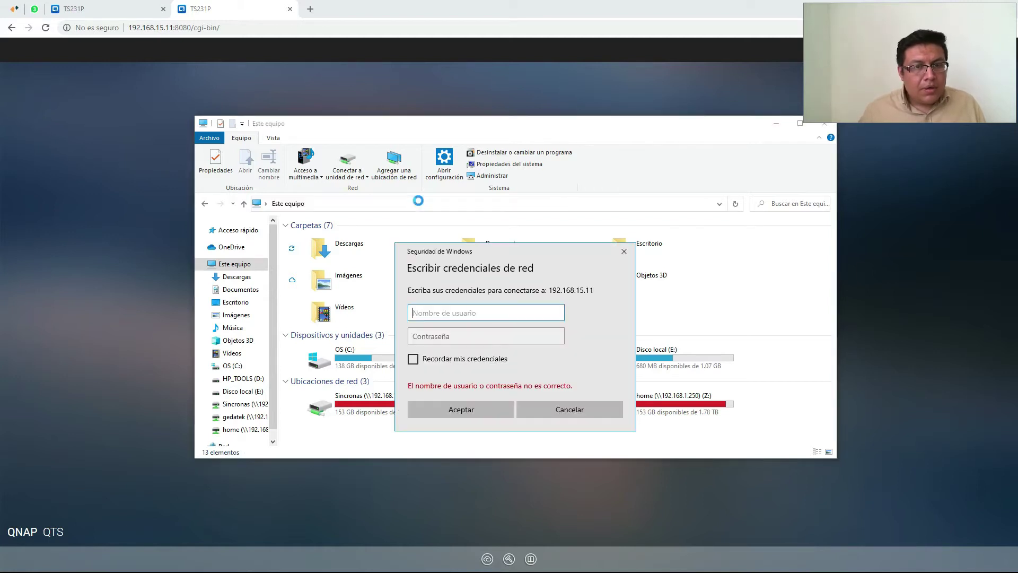
# Sign in with the network user name and password, then select the Contabilidad share
pyautogui.write('gerardogt')
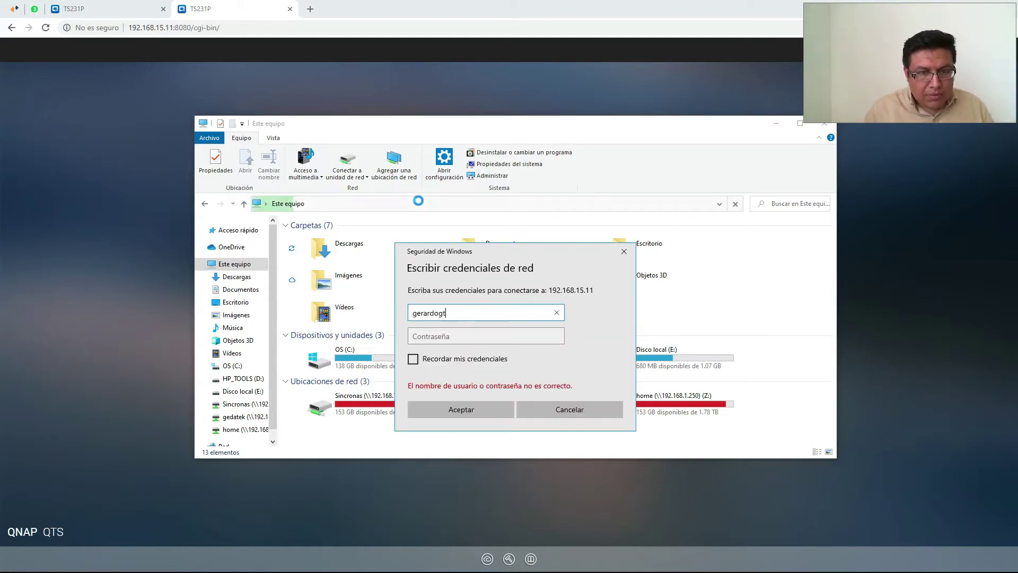
pyautogui.press('Tab')
pyautogui.write('•••••')
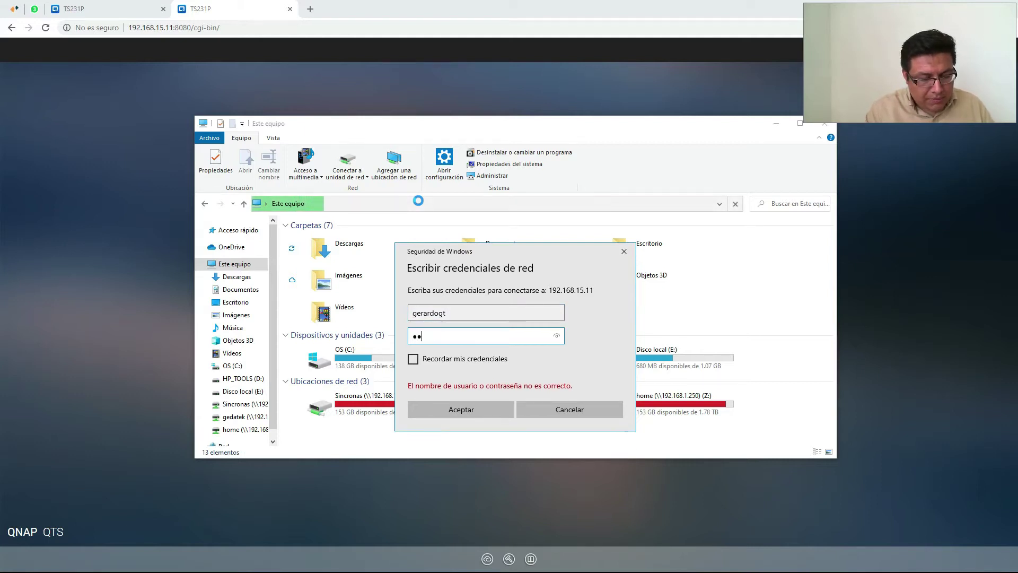
pyautogui.write('••••••')
pyautogui.press('Return')
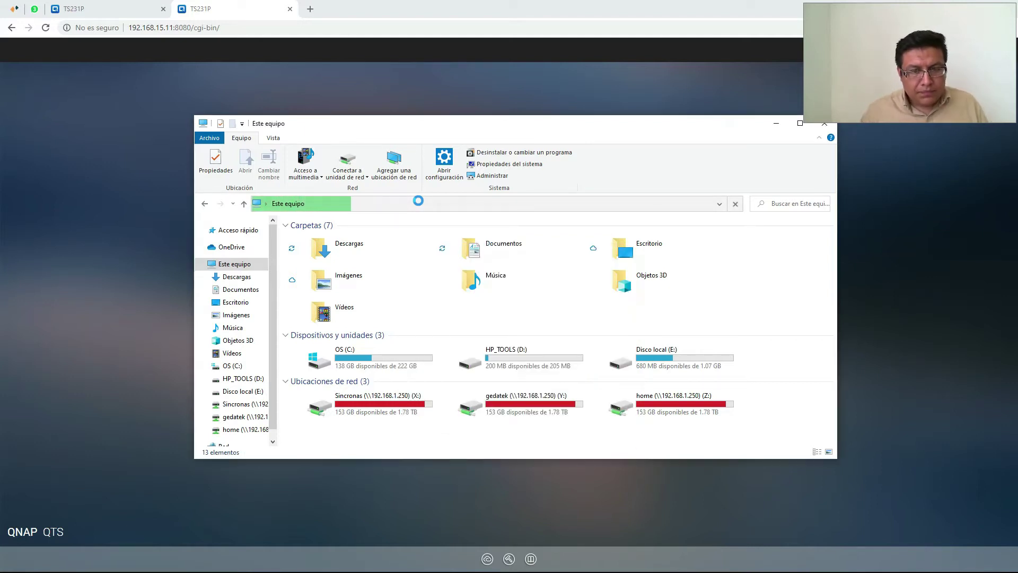
pyautogui.click(334, 233)
# Map the Contabilidad share as network drive W:
pyautogui.rightClick(335, 234)
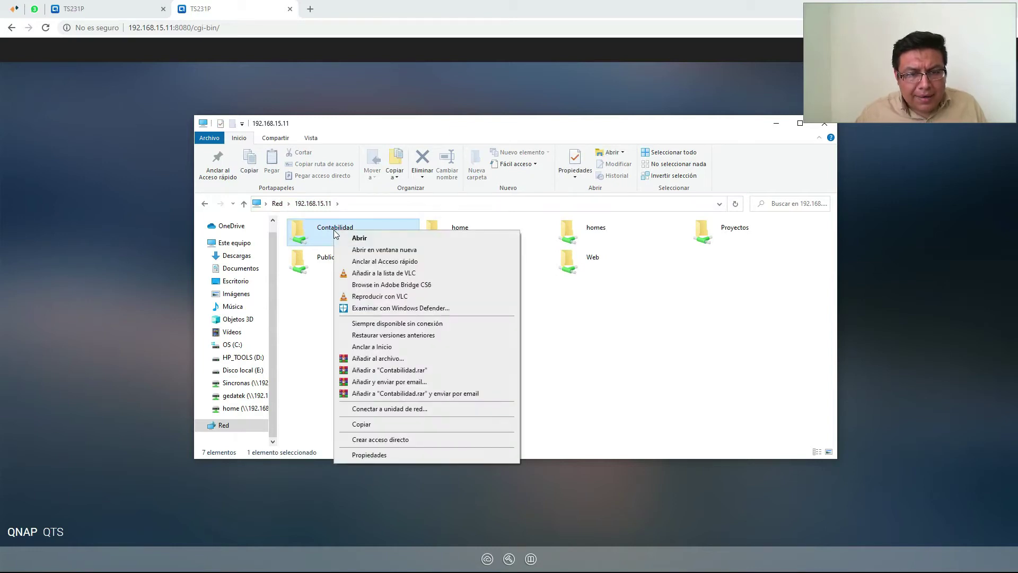
pyautogui.click(415, 409)
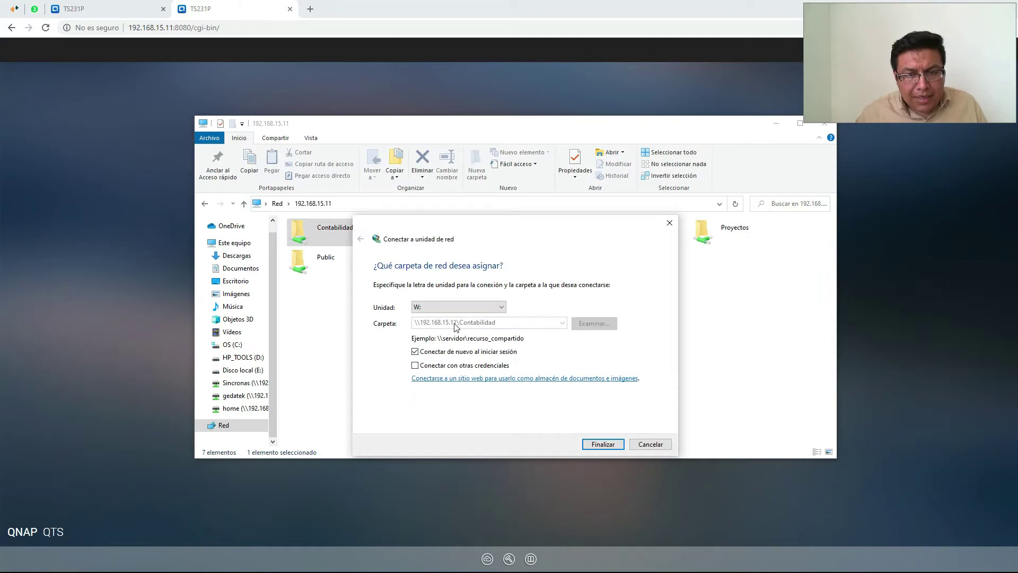
pyautogui.click(602, 443)
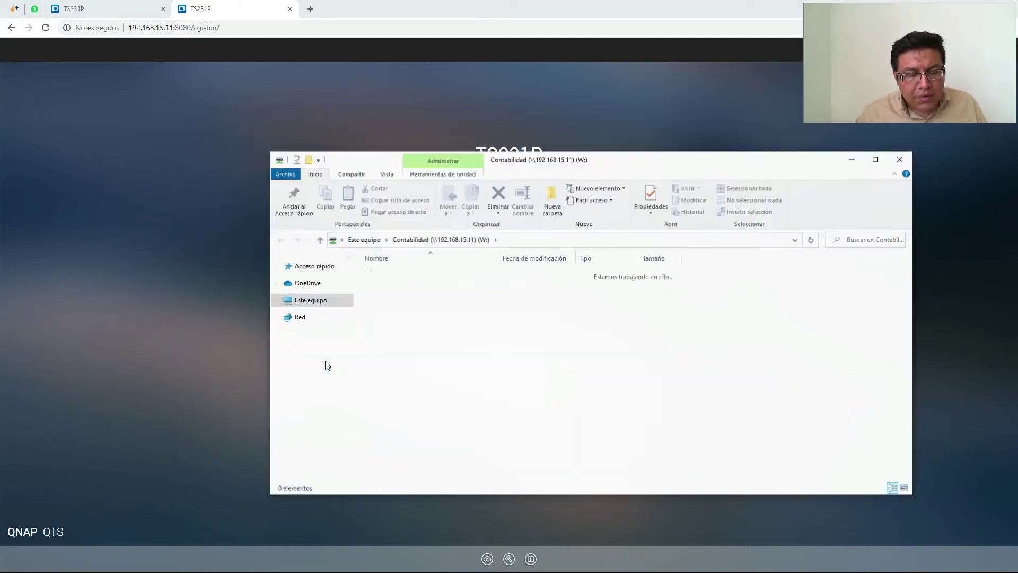
# Open Contabilidad (W:) from Este equipo and bring up the context menu for its contents
pyautogui.click(310, 279)
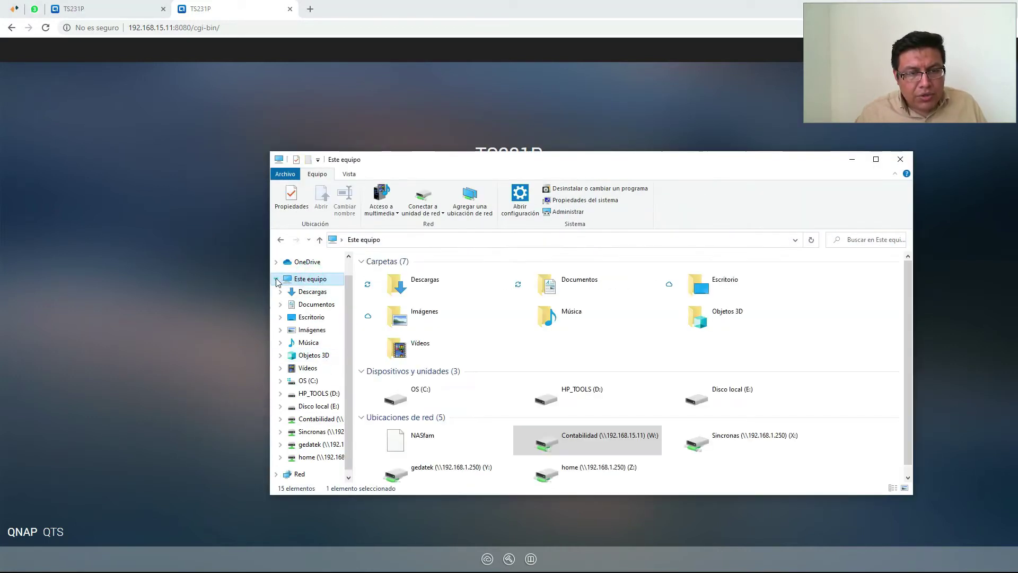
pyautogui.click(697, 470)
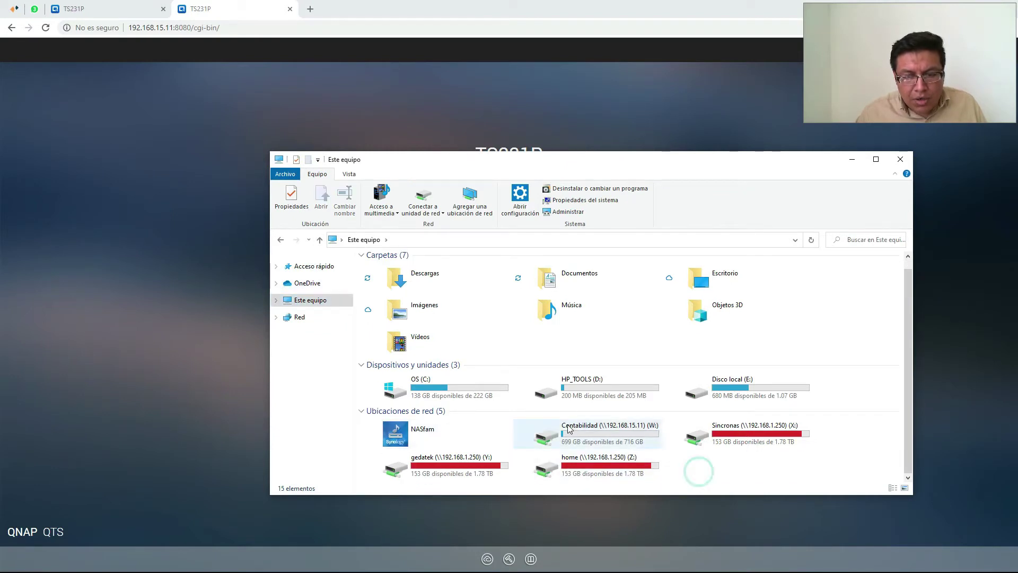
pyautogui.click(577, 434)
pyautogui.doubleClick(577, 434)
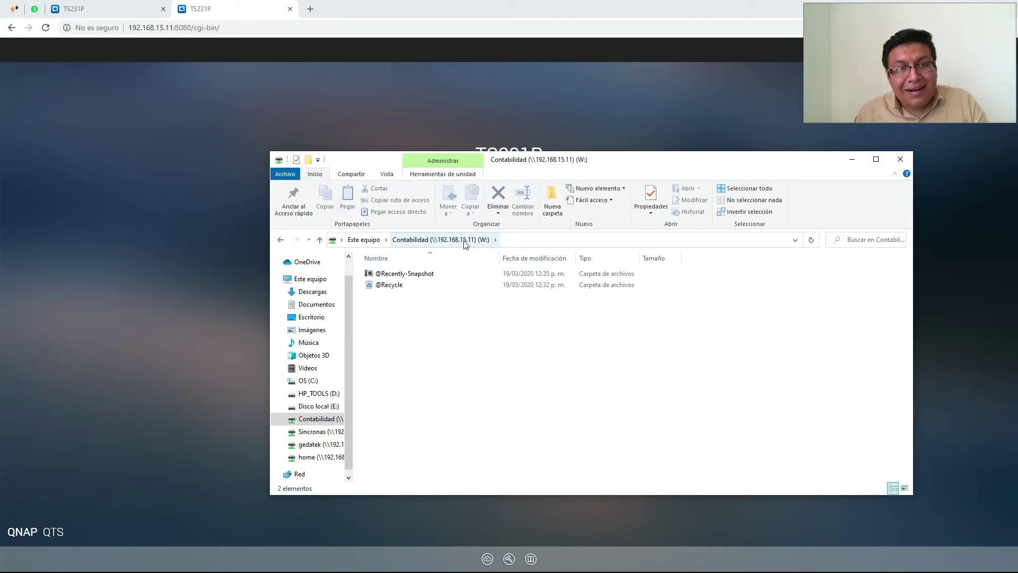
pyautogui.rightClick(492, 373)
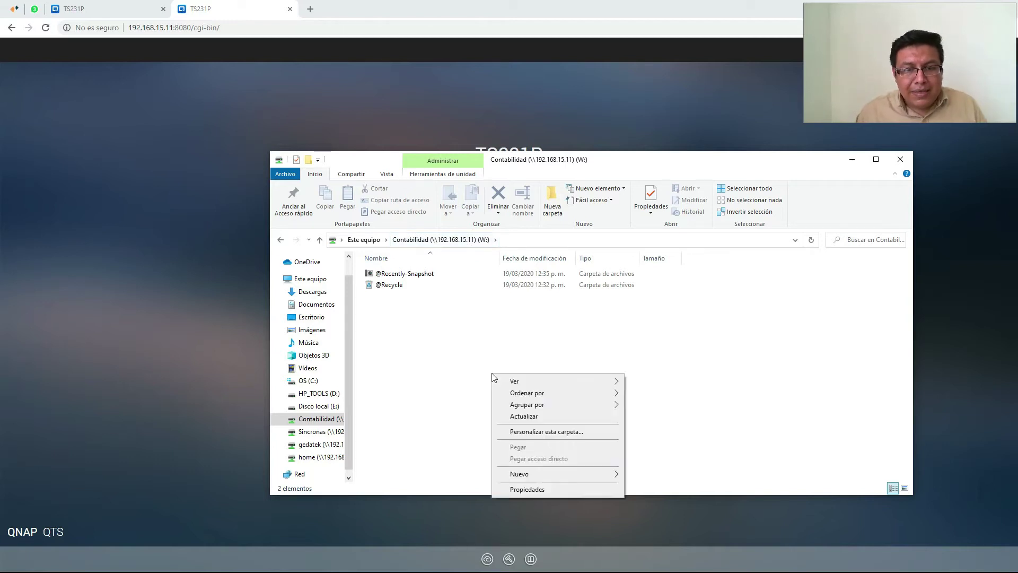
pyautogui.moveTo(599, 481)
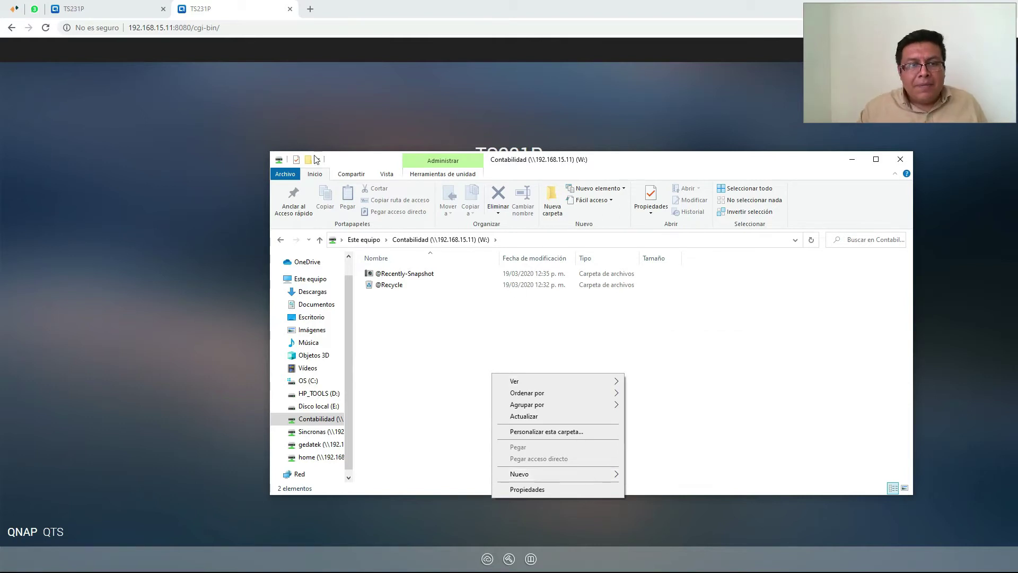
pyautogui.click(263, 131)
# Sign in to the NAS at 192.168.15.11 as admin with the account password
pyautogui.click(492, 191)
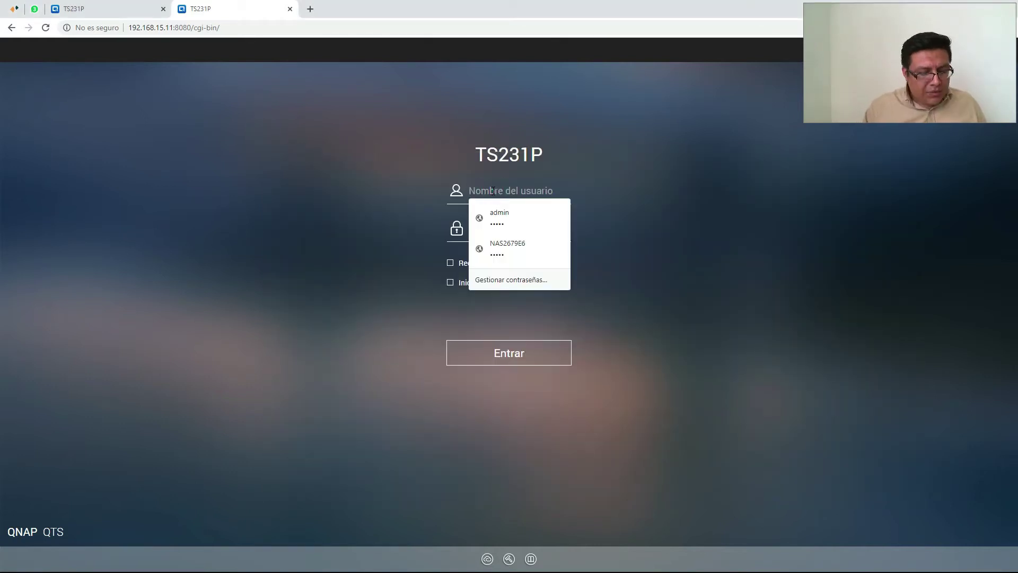
pyautogui.write('admin')
pyautogui.press('Tab')
pyautogui.write('•••••')
pyautogui.press('Return')
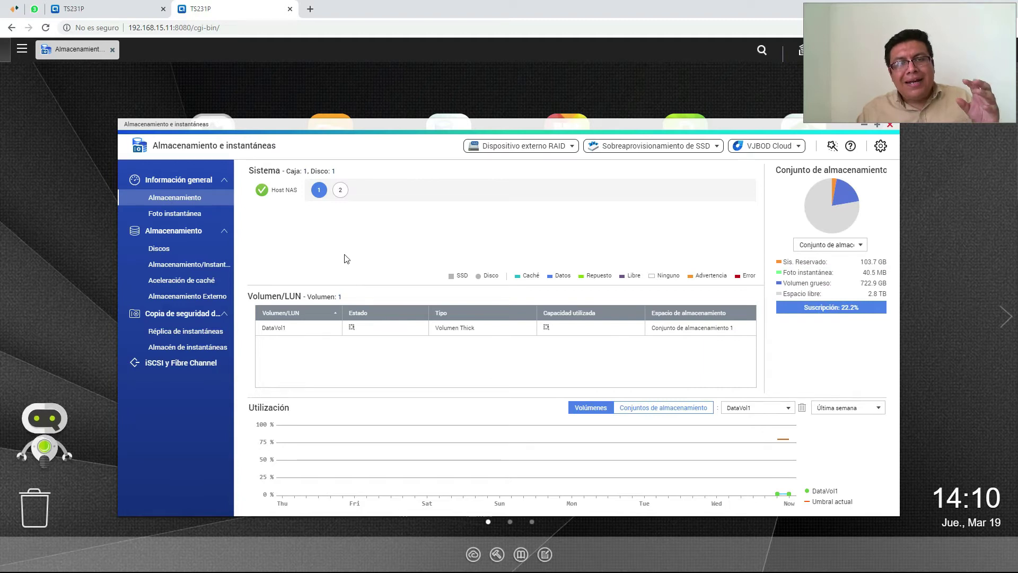
# View the storage pool listing DataVol1 with one snapshot, then return to File Explorer
pyautogui.click(208, 263)
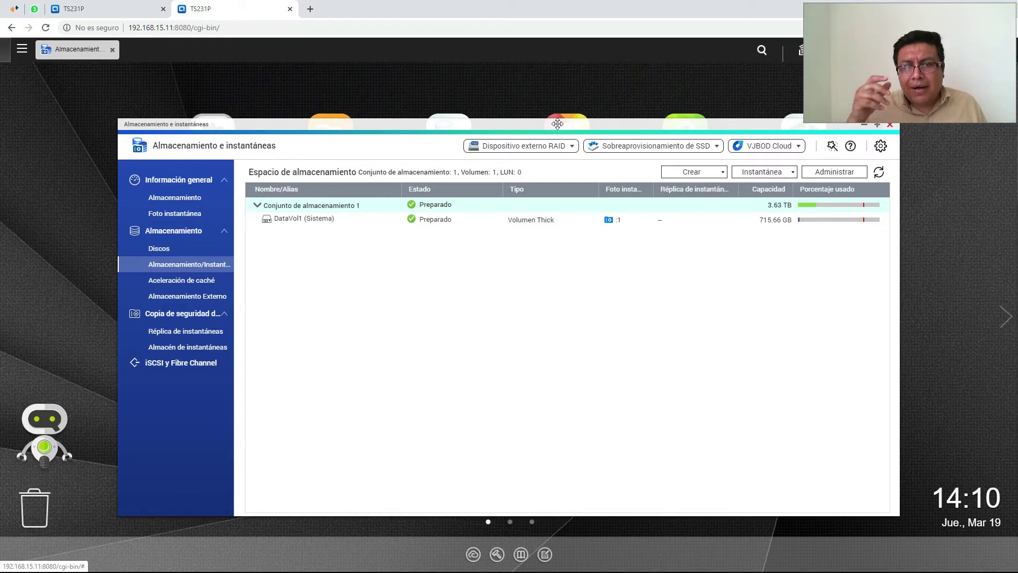
pyautogui.hotkey('alt', 'Tab')
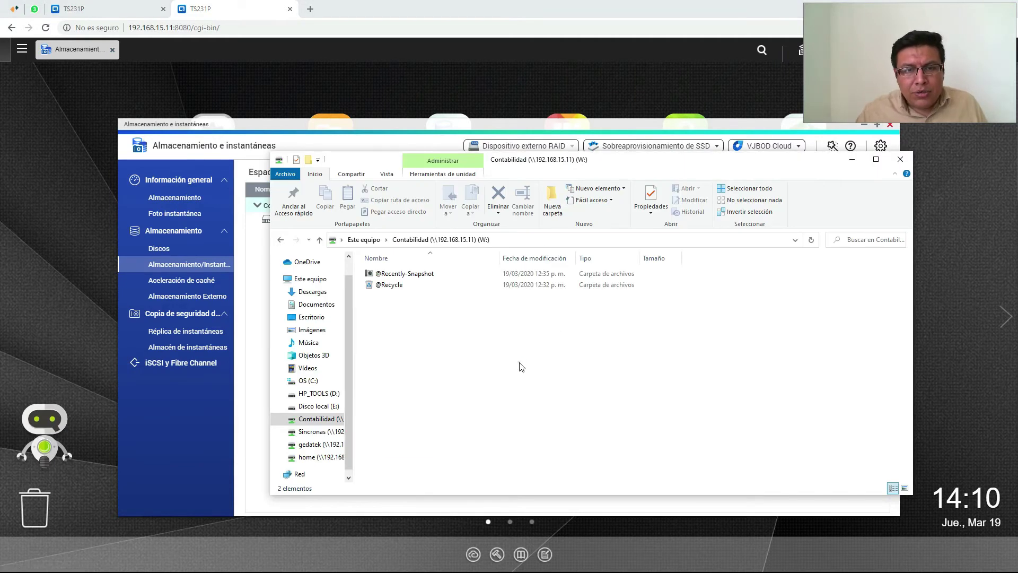
# Create a folder named Datos de contabilidad in the Contabilidad share and open it
pyautogui.rightClick(521, 366)
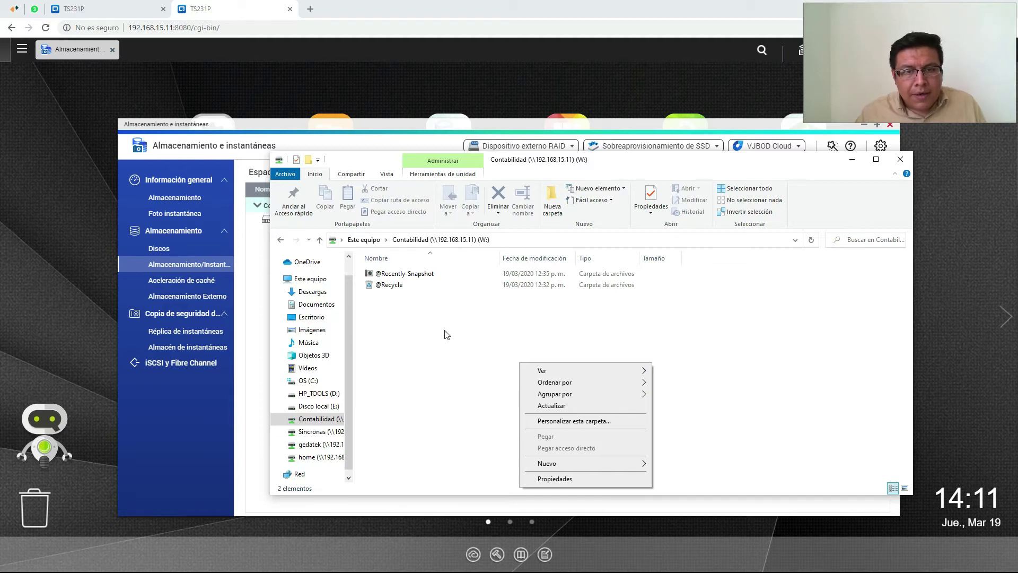
pyautogui.moveTo(623, 464)
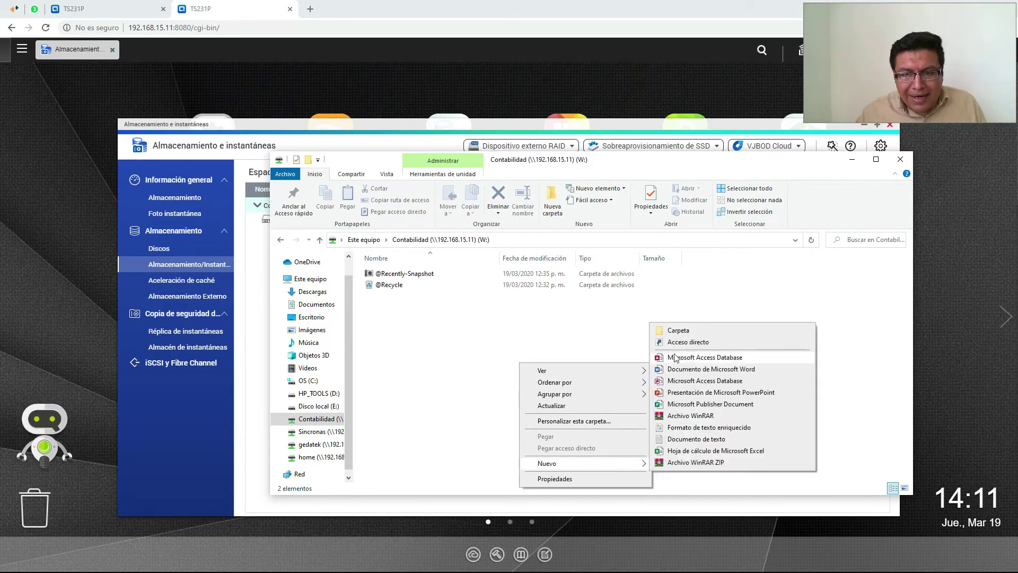
pyautogui.click(678, 331)
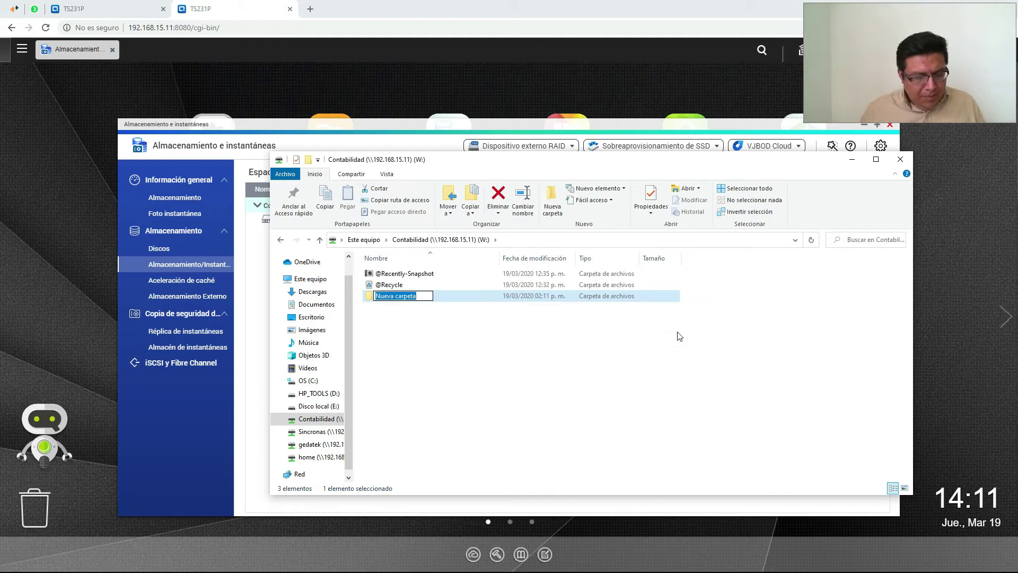
pyautogui.write('Datos de contabilidad')
pyautogui.press('Return')
pyautogui.doubleClick(409, 296)
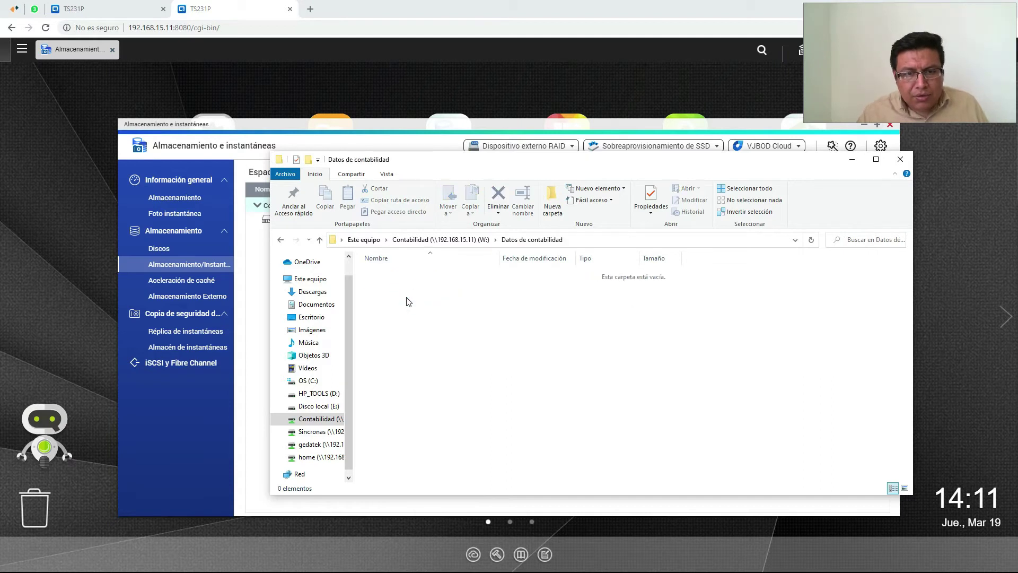
# Create a new Excel workbook in the folder named Bse de datos
pyautogui.rightClick(406, 298)
pyautogui.moveTo(465, 412)
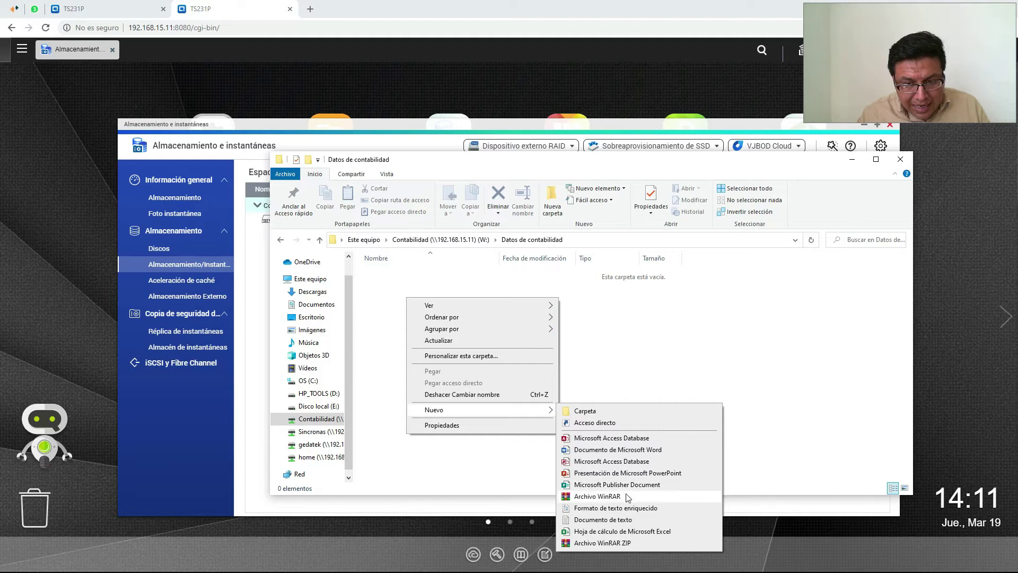
pyautogui.click(621, 531)
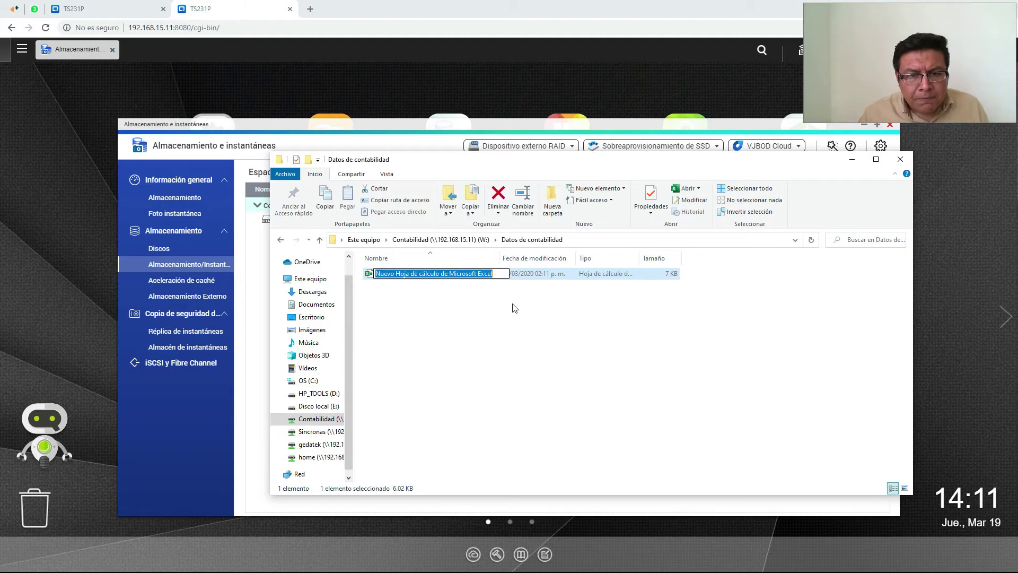
pyautogui.write('Bs')
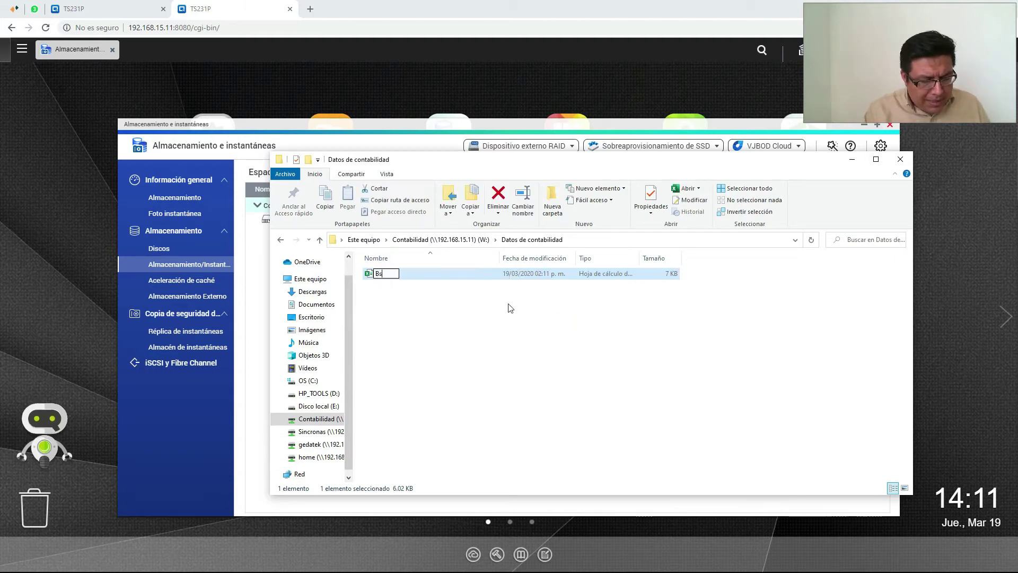
pyautogui.write('e de datos')
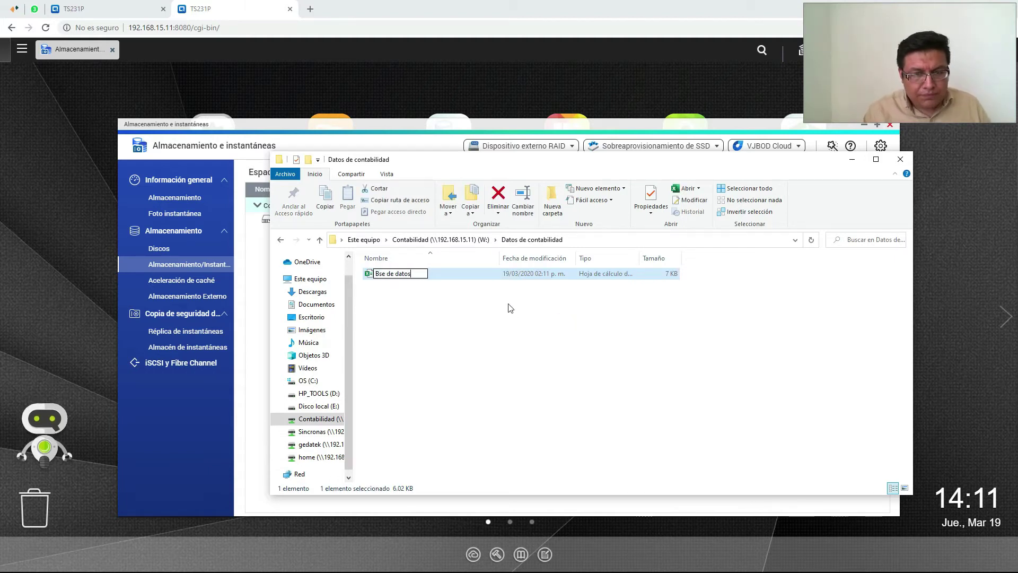
pyautogui.click(505, 332)
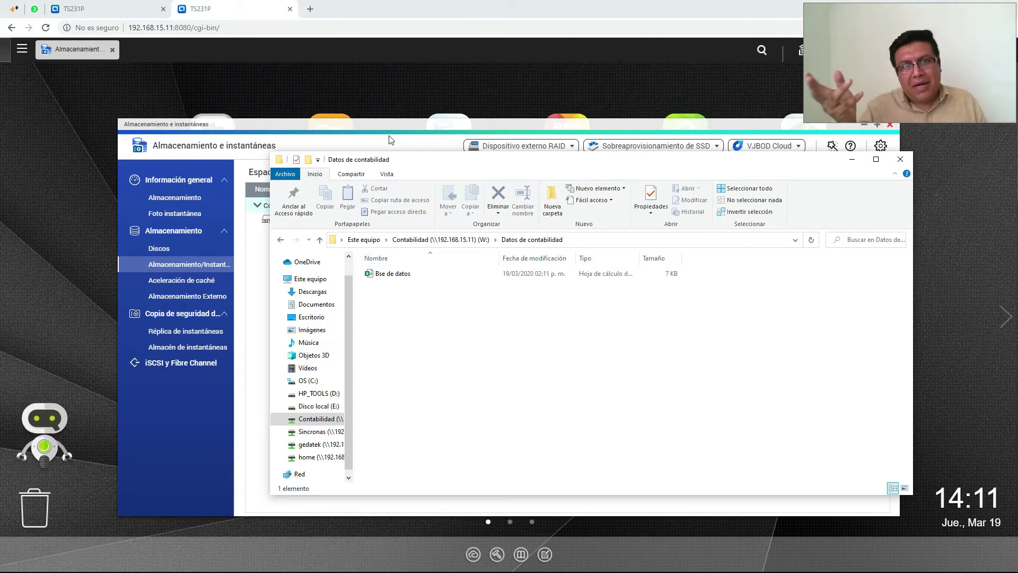
pyautogui.click(395, 128)
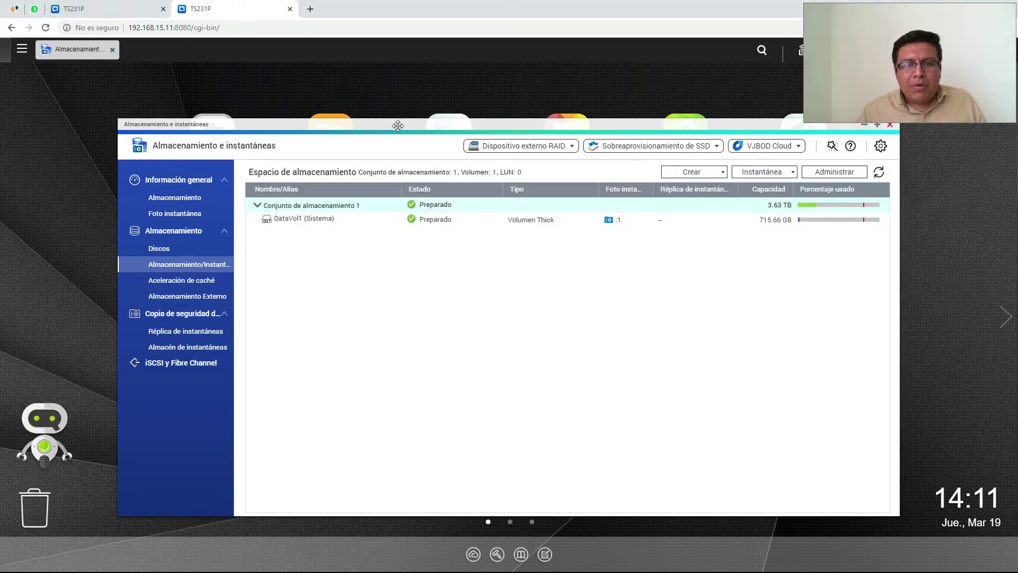
# Browse File Station to Contabilidad > Datos de contabilidad to confirm Bse de datos.xlsx is there
pyautogui.click(105, 53)
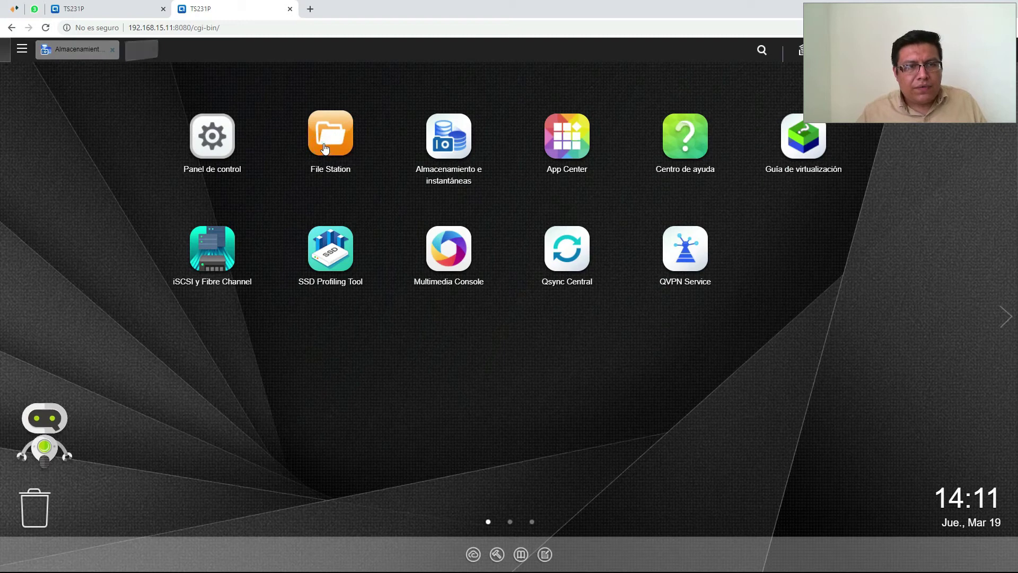
pyautogui.click(309, 131)
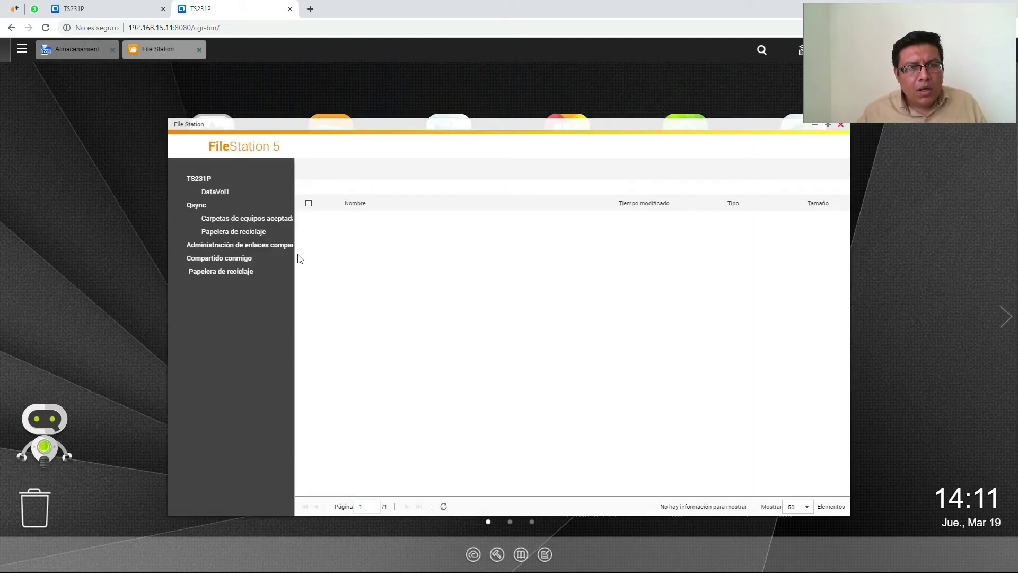
pyautogui.click(244, 205)
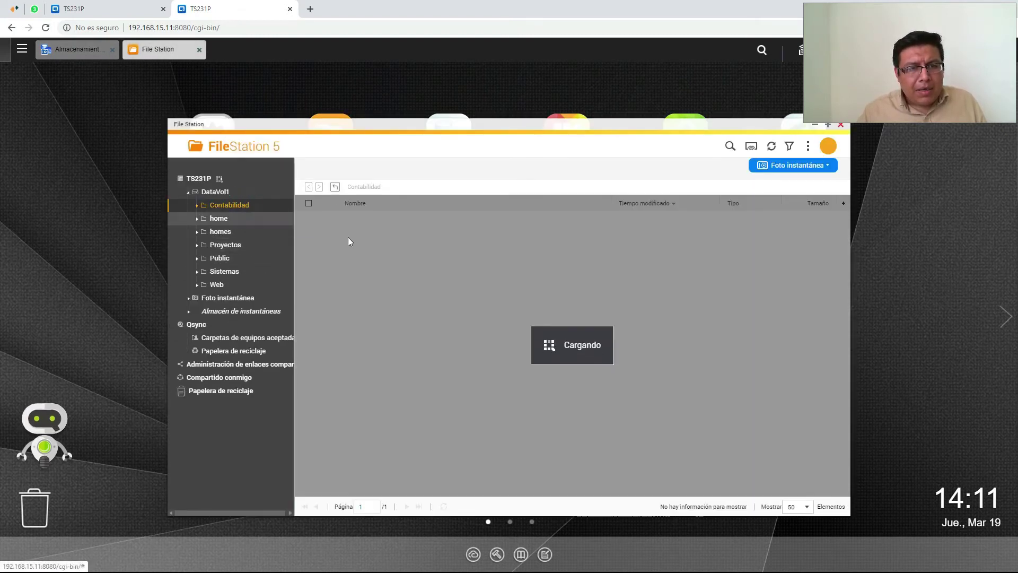
pyautogui.click(410, 219)
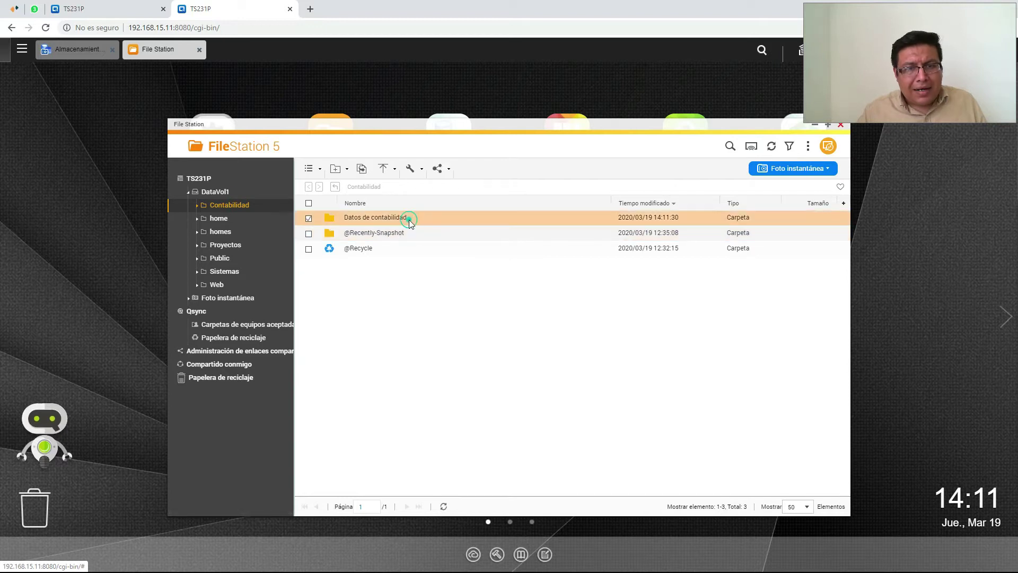
pyautogui.doubleClick(409, 220)
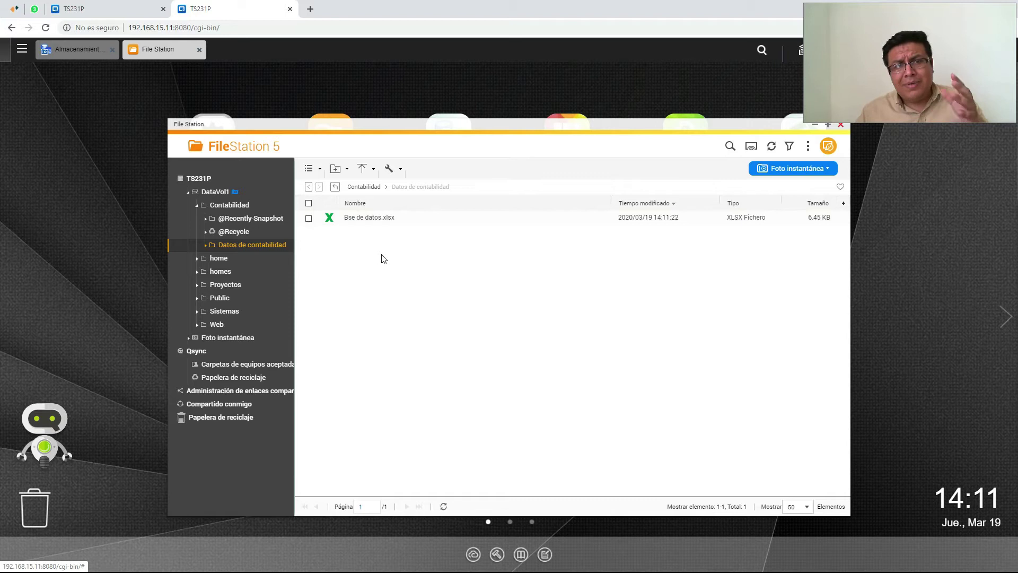
pyautogui.click(154, 50)
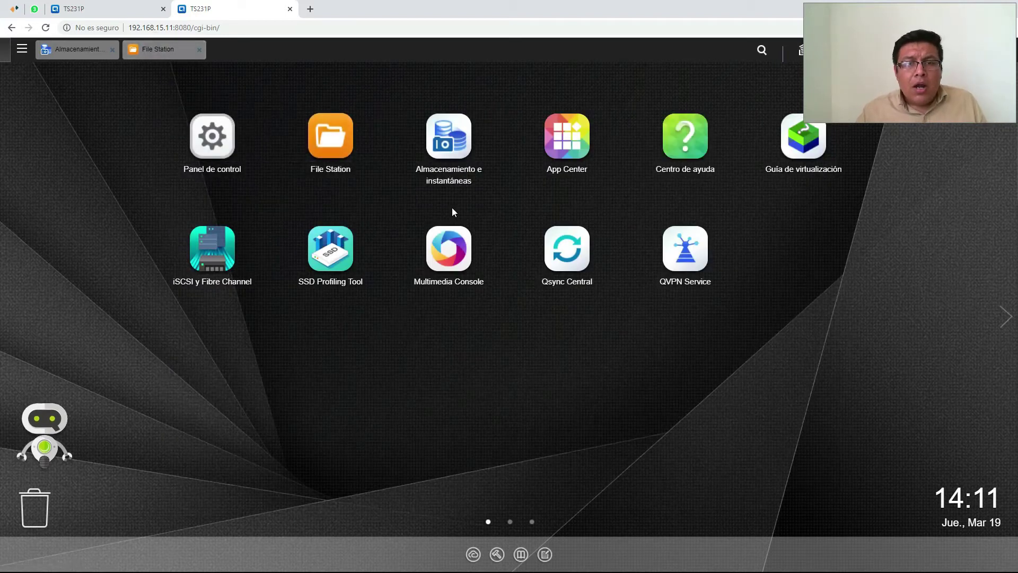
pyautogui.click(156, 50)
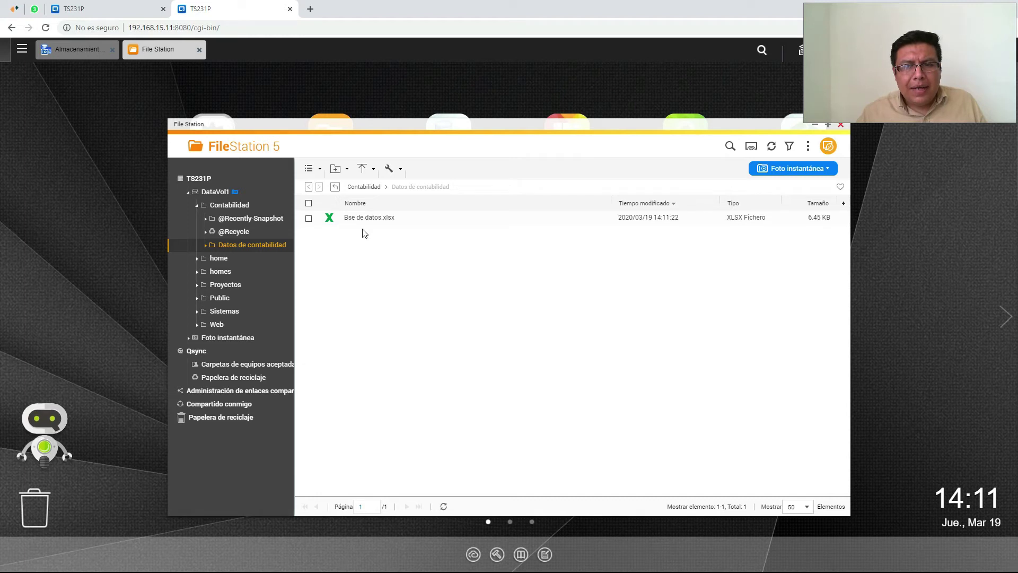
pyautogui.click(158, 50)
# Take a new snapshot of DataVol1, then open Bse de datos in Excel
pyautogui.click(79, 52)
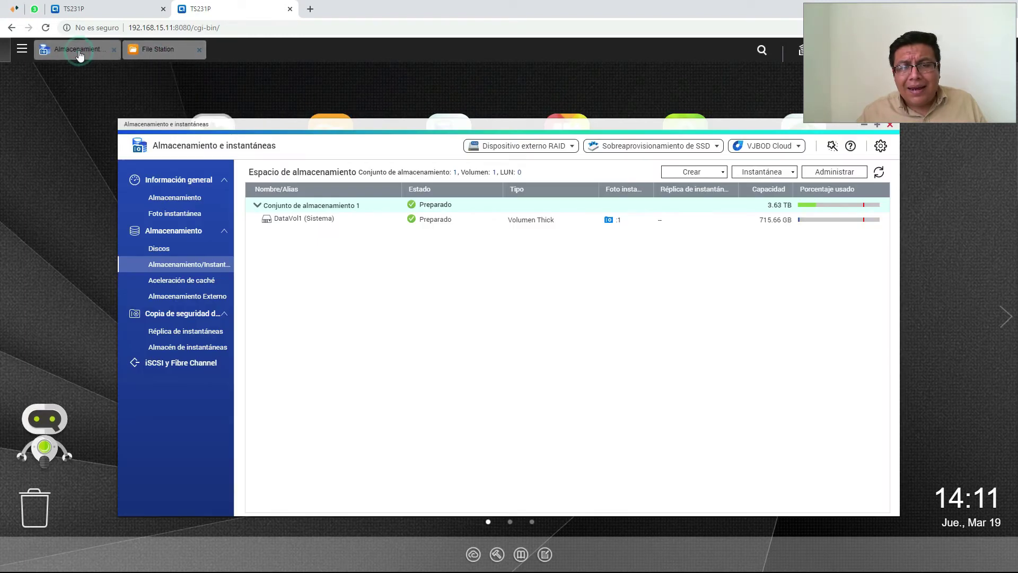
pyautogui.click(378, 221)
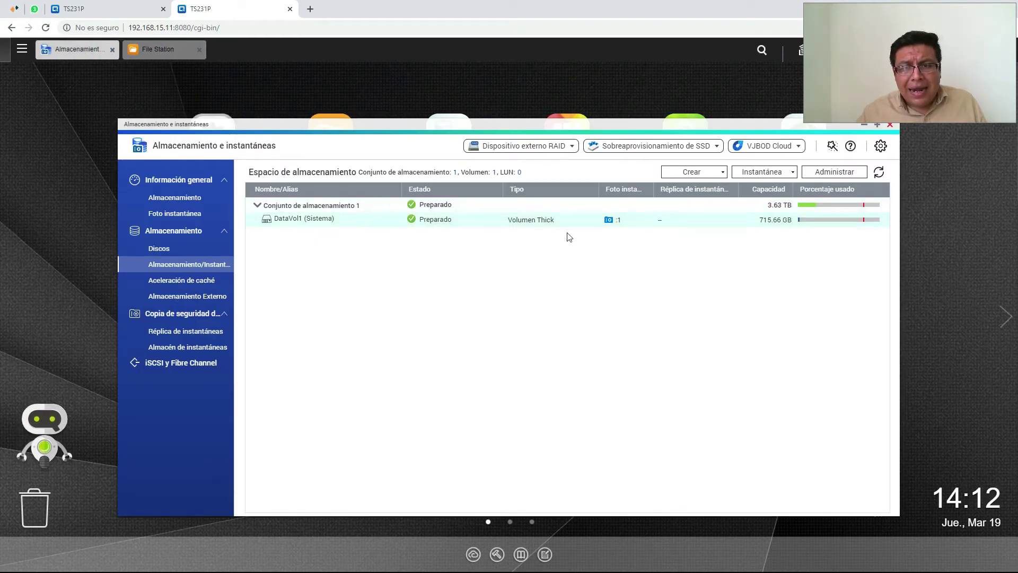
pyautogui.click(758, 174)
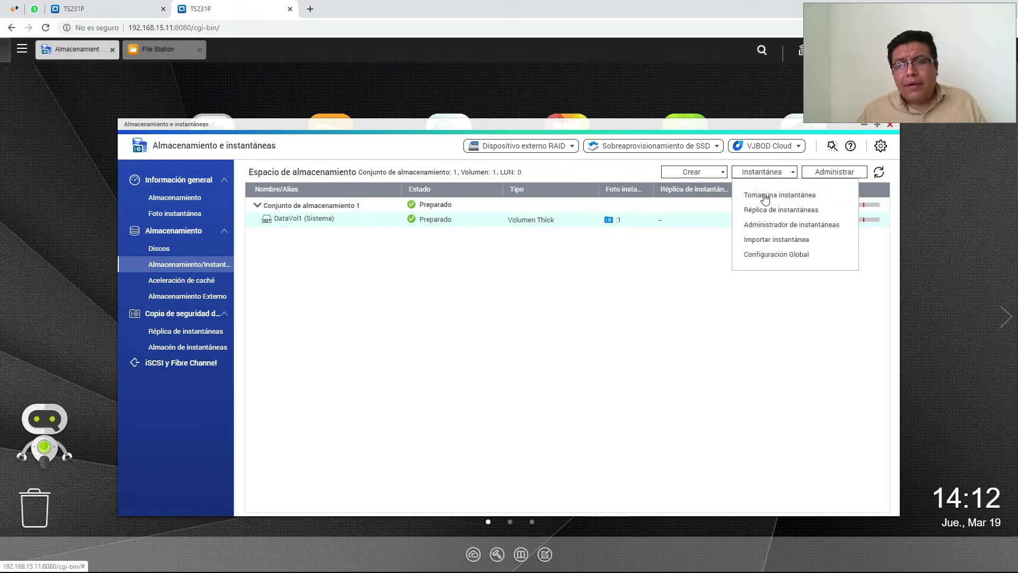
pyautogui.click(765, 196)
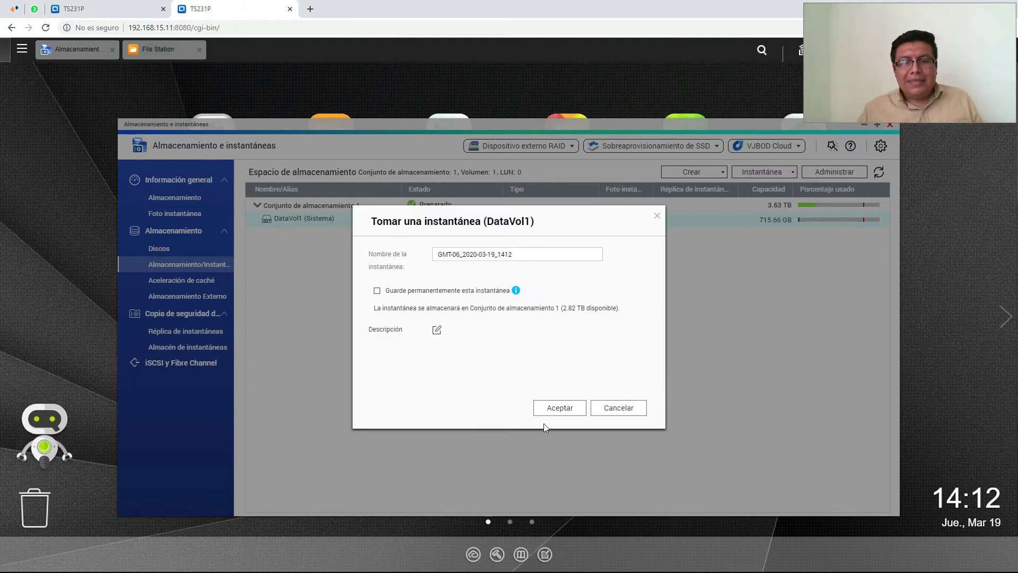
pyautogui.click(551, 407)
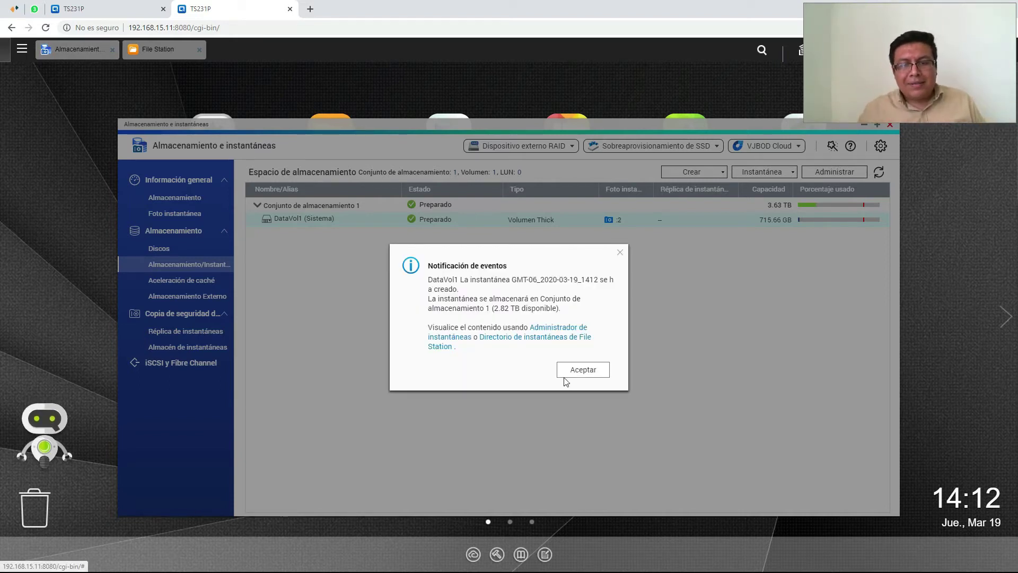
pyautogui.click(570, 372)
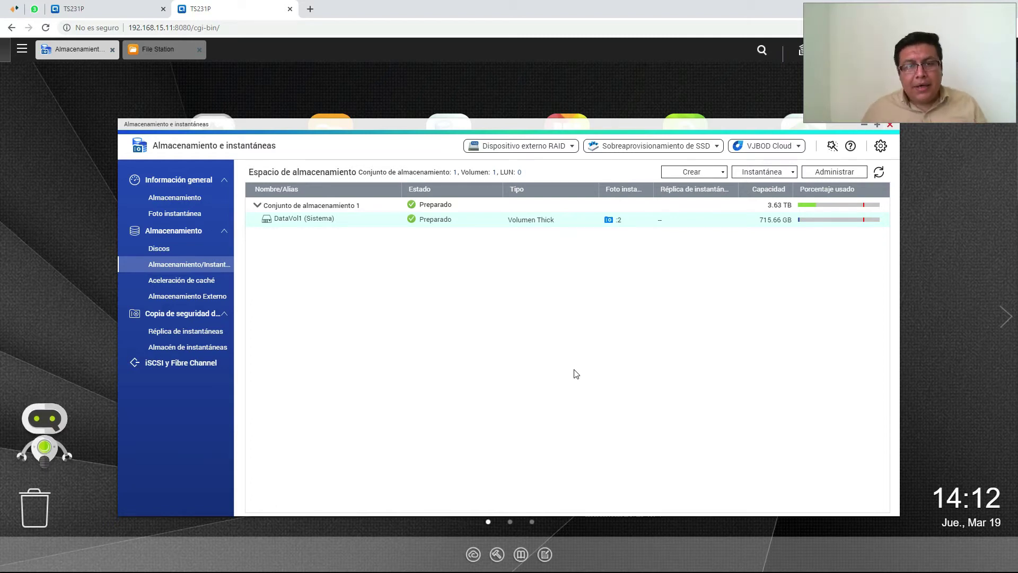
pyautogui.hotkey('alt', 'Tab')
pyautogui.doubleClick(393, 276)
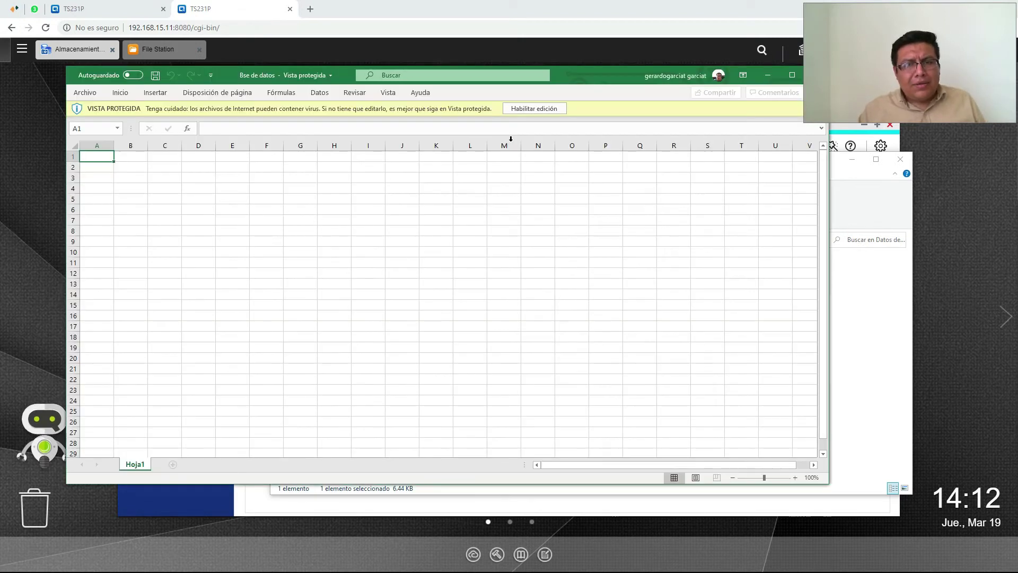
# Enable editing and enter cliente and a in D3:D4, factura and b in E3:E4
pyautogui.click(537, 109)
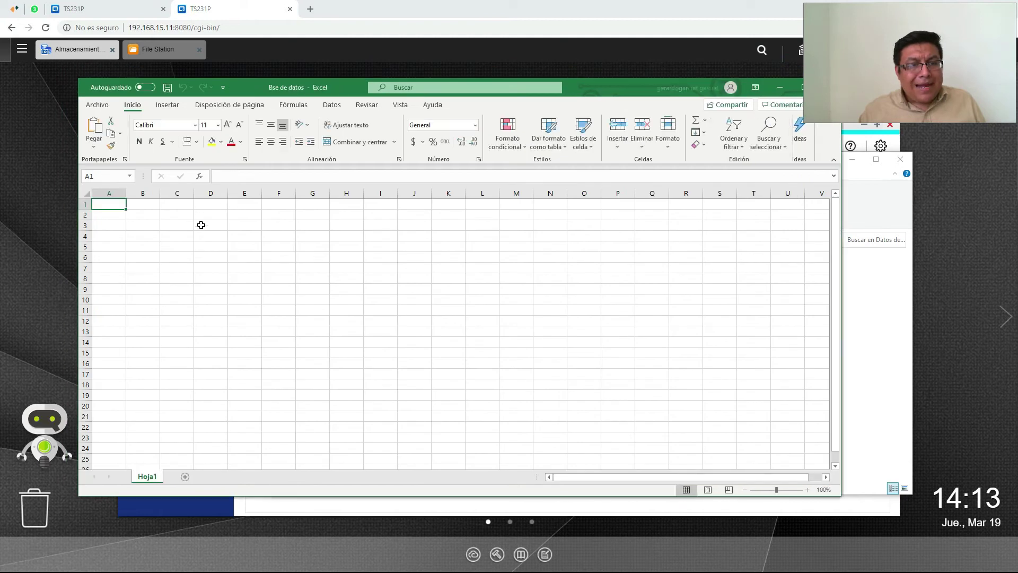
pyautogui.click(204, 227)
pyautogui.write('cliente')
pyautogui.press('Return')
pyautogui.write('a')
pyautogui.press('Return')
pyautogui.press('Right')
pyautogui.press('Up')
pyautogui.press('Up')
pyautogui.write('factura')
pyautogui.press('Return')
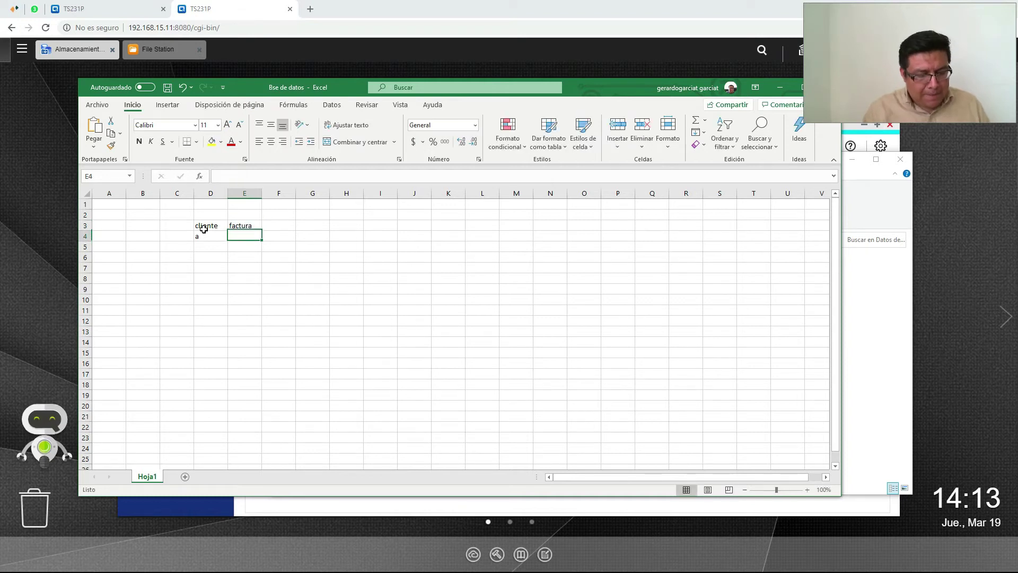
pyautogui.write('b')
# Close the workbook, saving the changes
pyautogui.moveTo(613, 93); pyautogui.dragTo(536, 107)
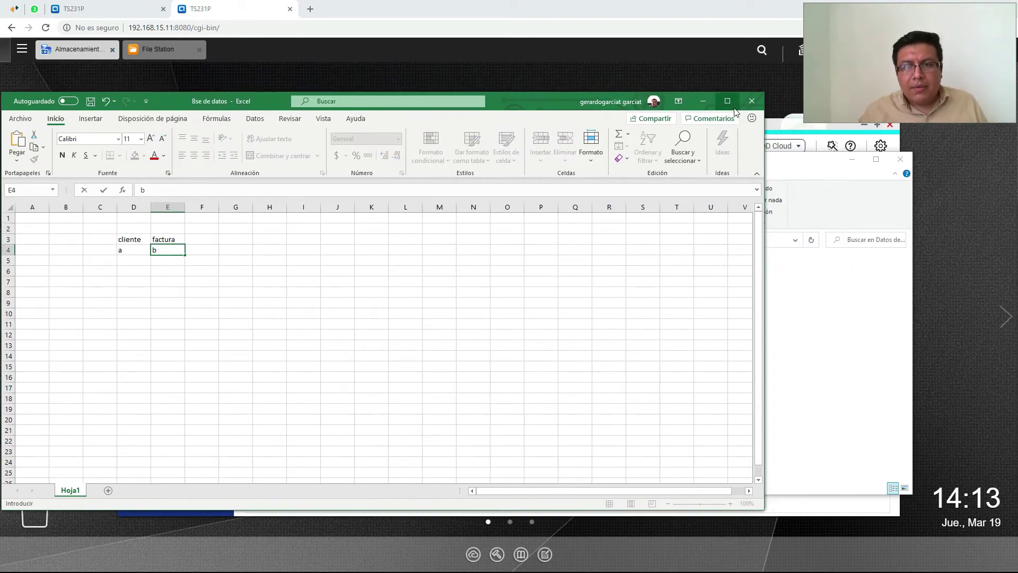
pyautogui.click(751, 101)
pyautogui.click(471, 307)
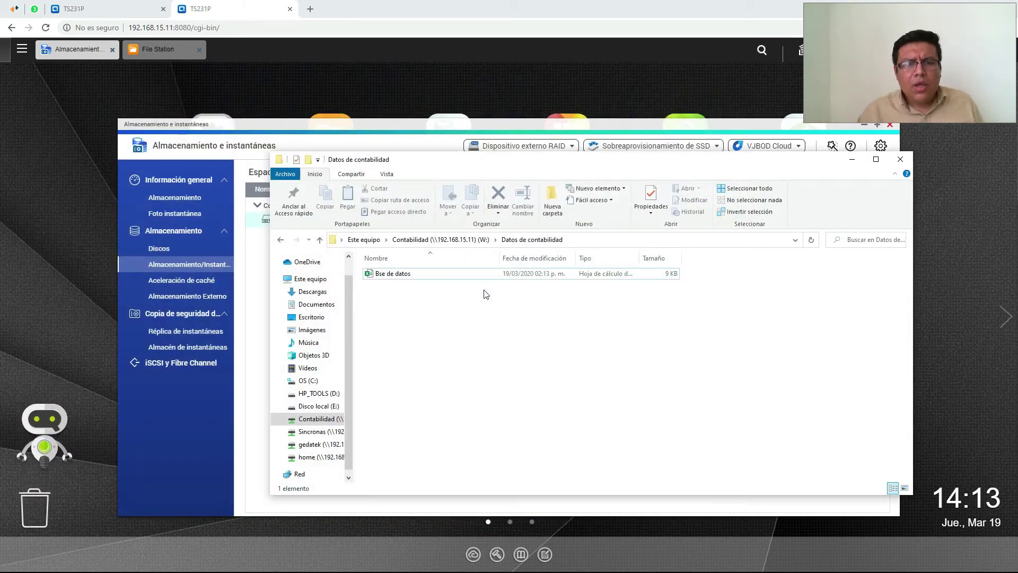
# Reopen Bse de datos and add b in D5 and c in E5
pyautogui.click(409, 278)
pyautogui.doubleClick(409, 275)
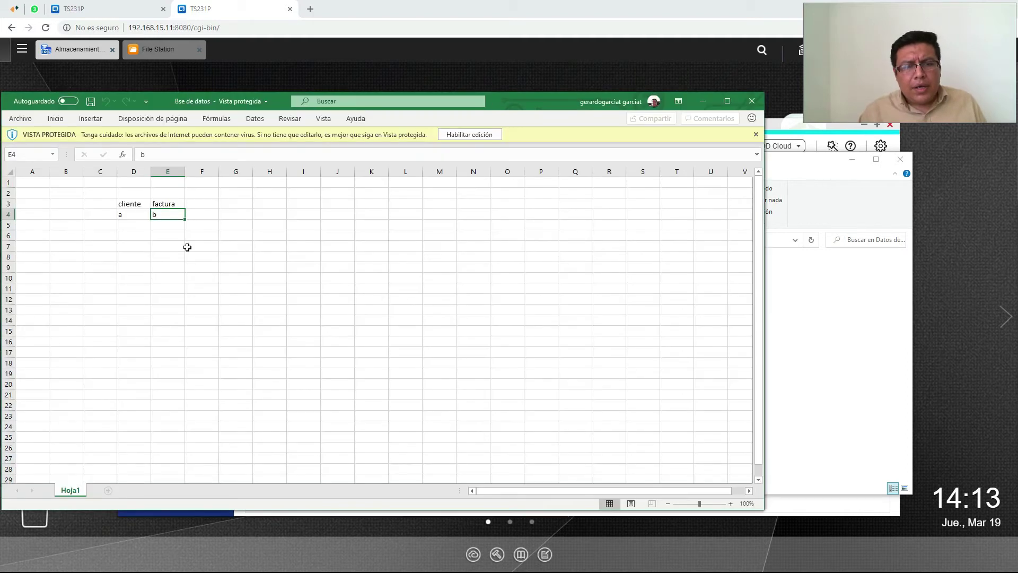
pyautogui.click(461, 134)
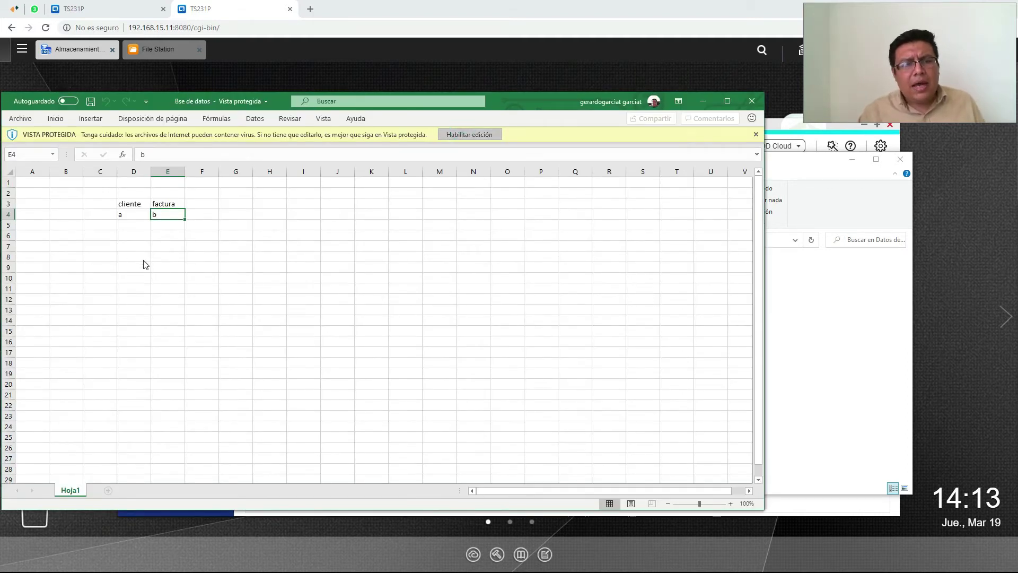
pyautogui.click(146, 292)
pyautogui.press('Up')
pyautogui.press('Up')
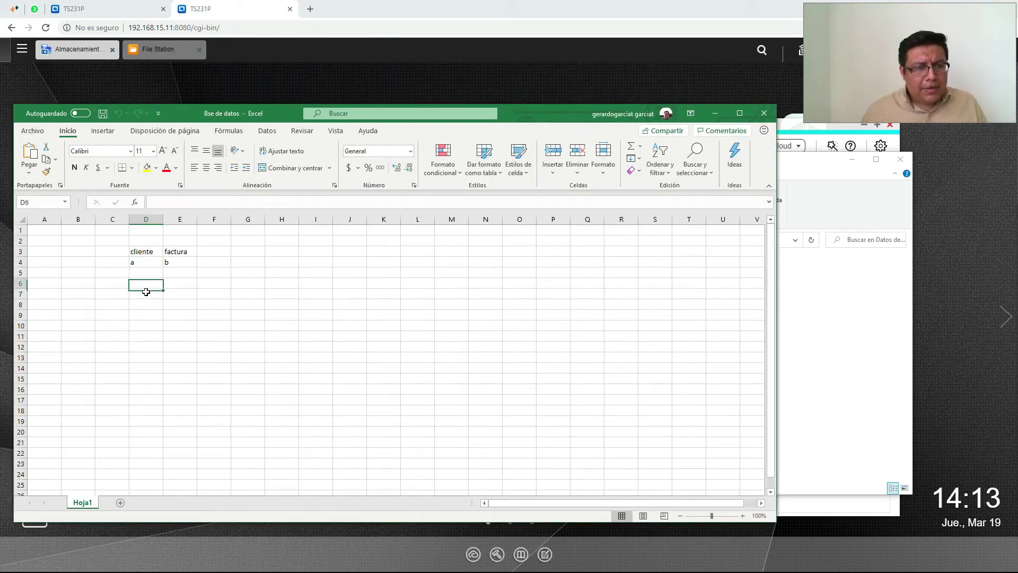
pyautogui.write('b')
pyautogui.press('Tab')
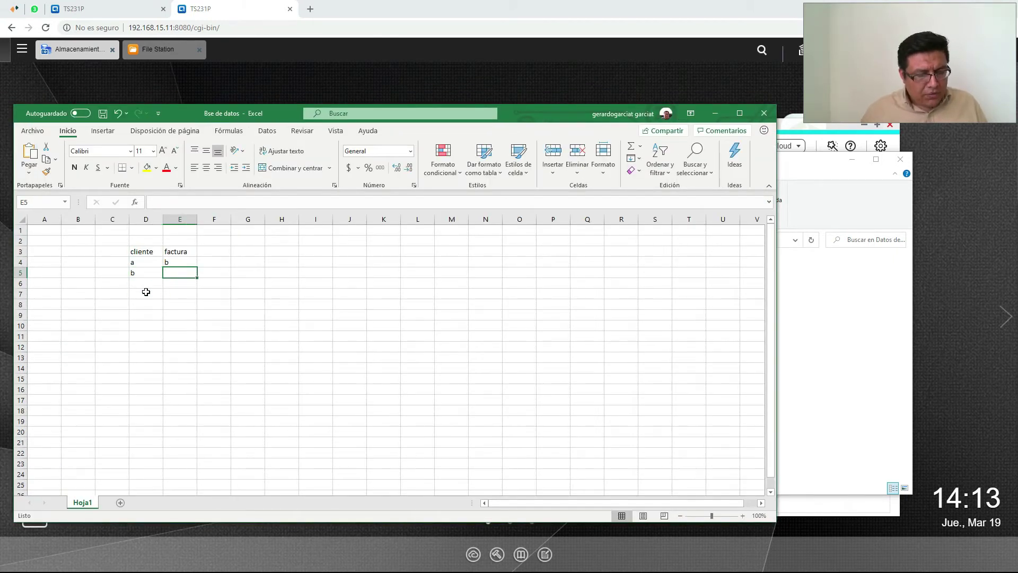
pyautogui.write('c')
# Save the workbook, close Excel and switch to the QVPN client
pyautogui.click(106, 114)
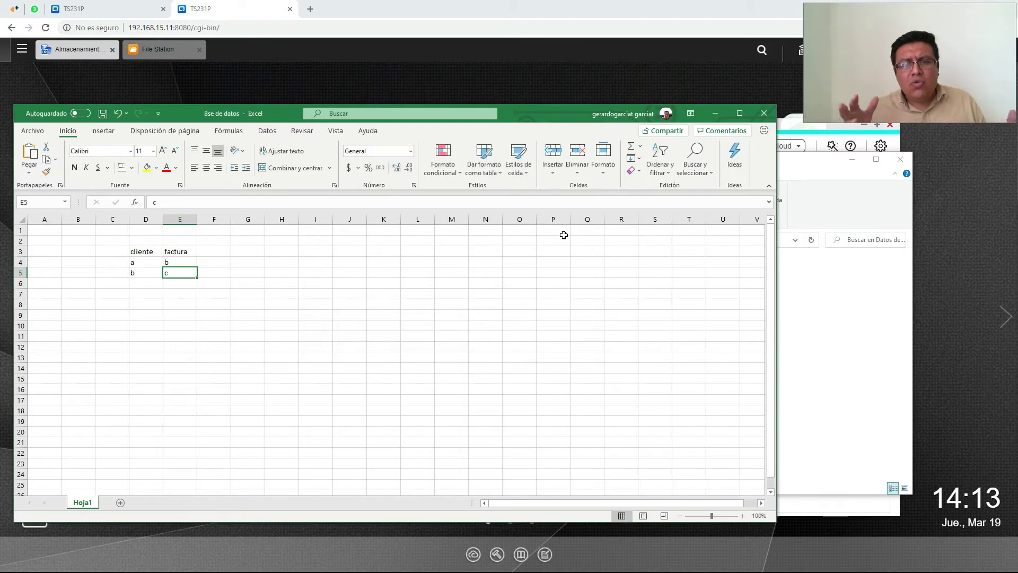
pyautogui.click(763, 113)
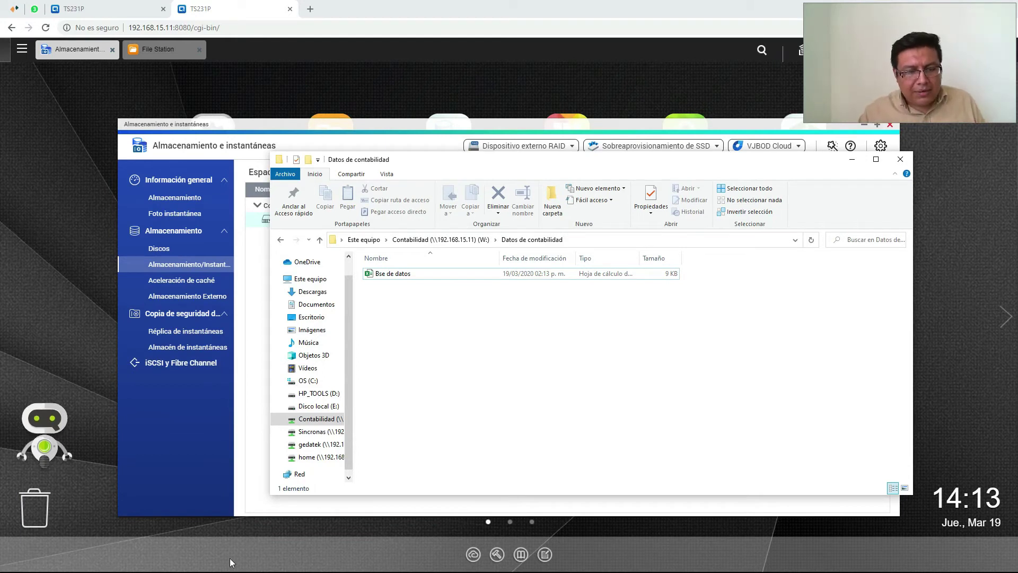
pyautogui.hotkey('alt', 'Tab')
pyautogui.press('Tab')
pyautogui.press('Tab')
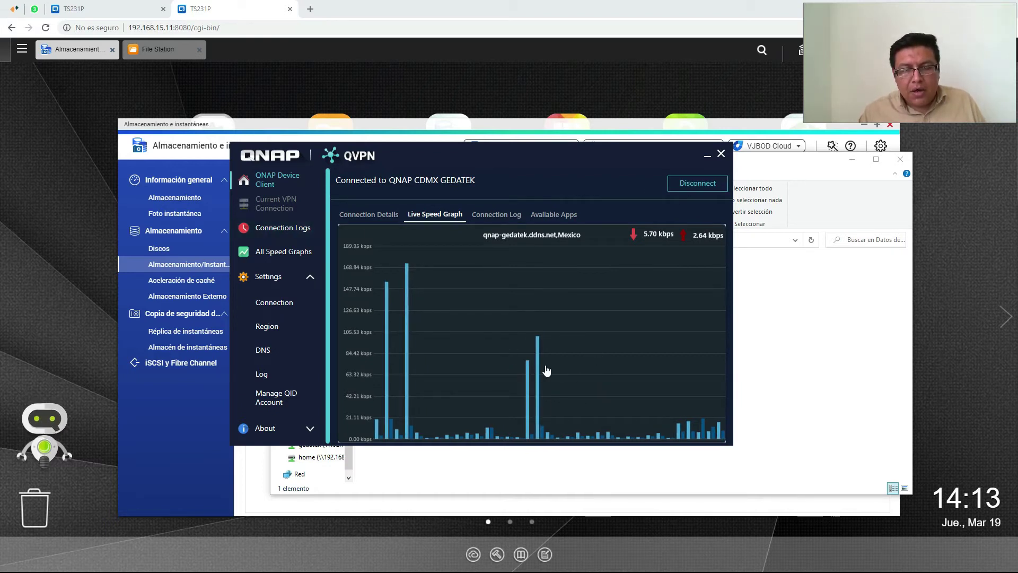
# Minimize the connected QVPN client window to reveal the Datos de contabilidad folder
pyautogui.click(707, 157)
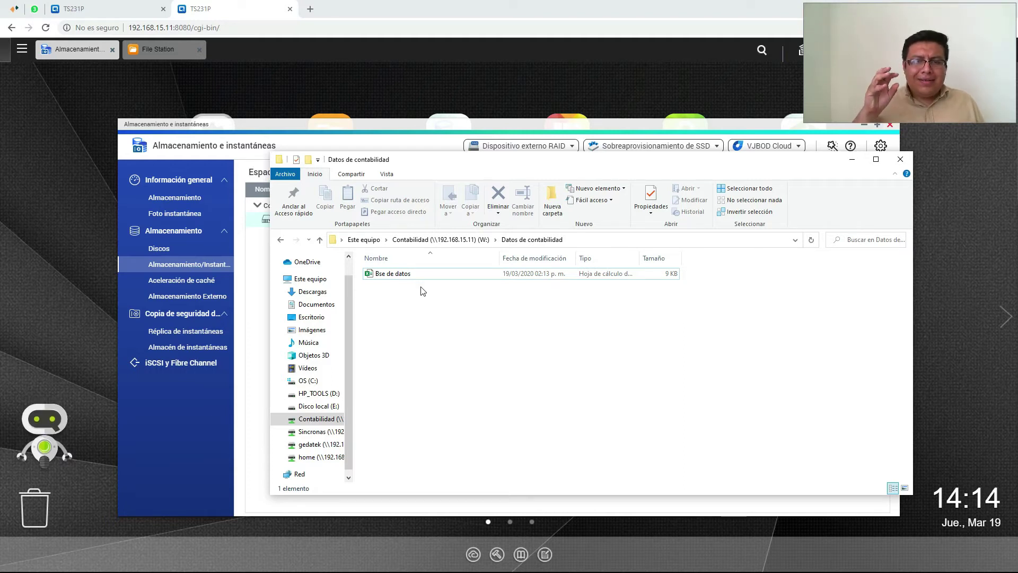
pyautogui.click(404, 275)
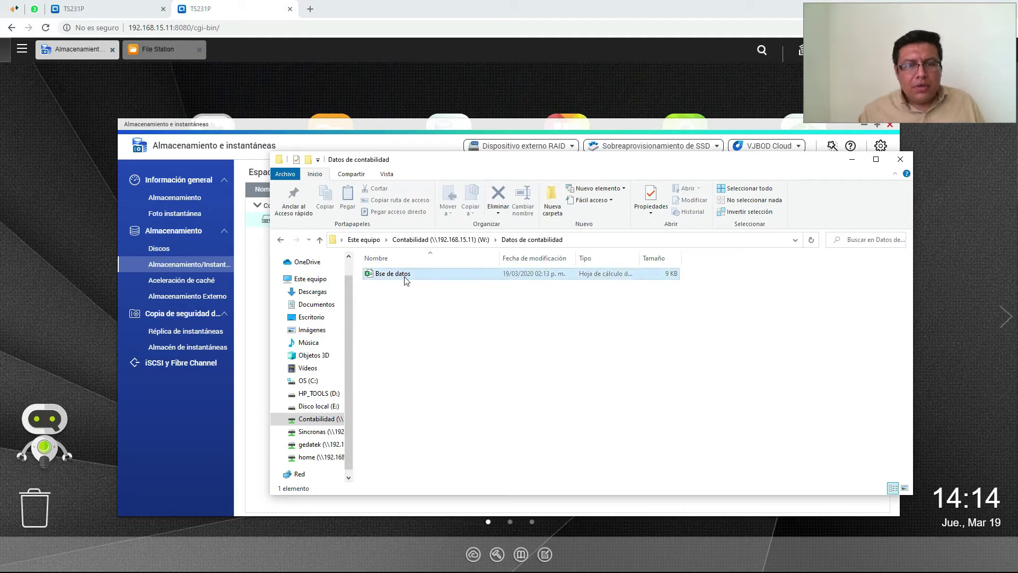
pyautogui.rightClick(404, 274)
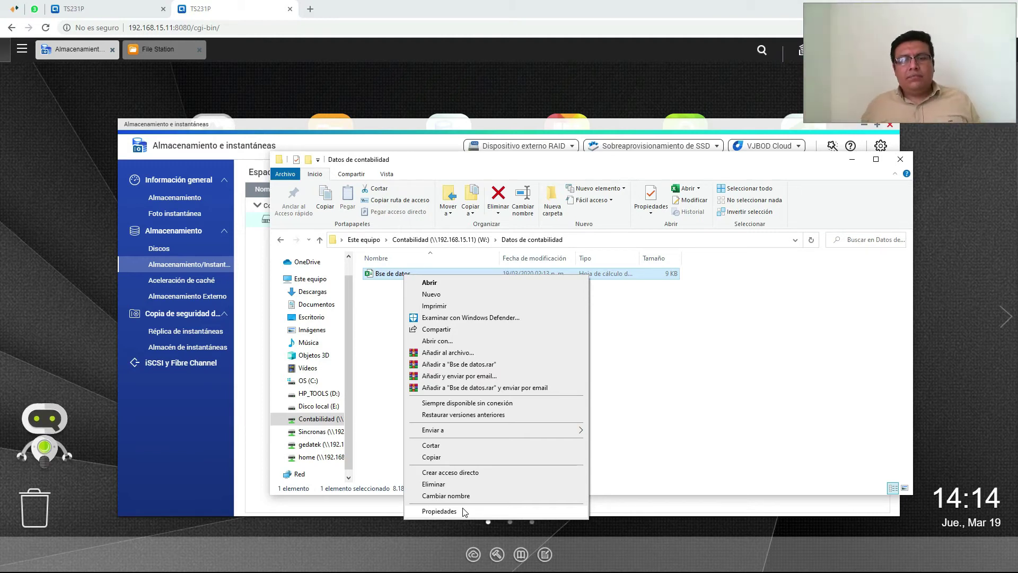
pyautogui.click(742, 380)
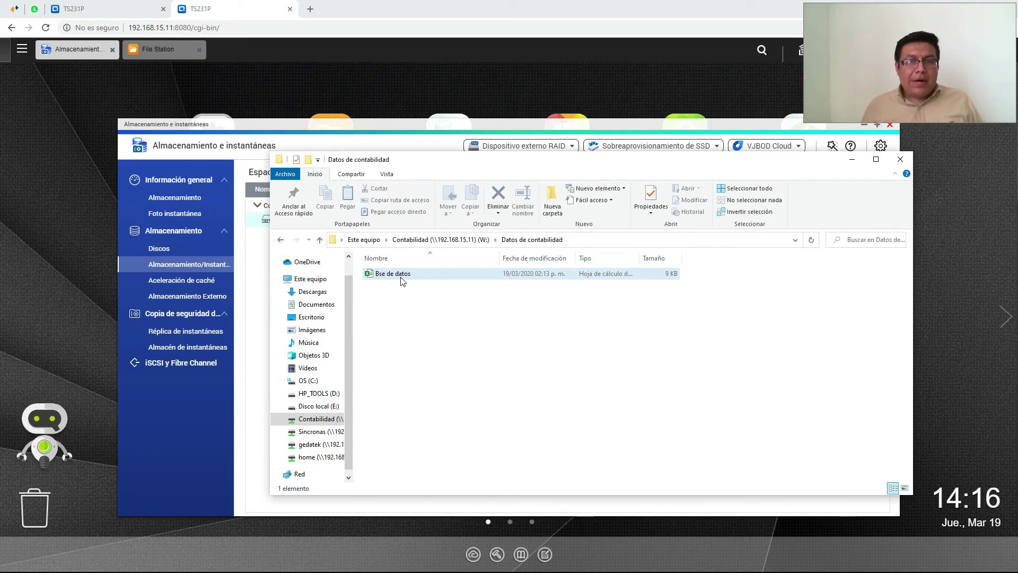
# Open Bse de datos, enable editing and delete the cliente/factura table contents
pyautogui.doubleClick(419, 281)
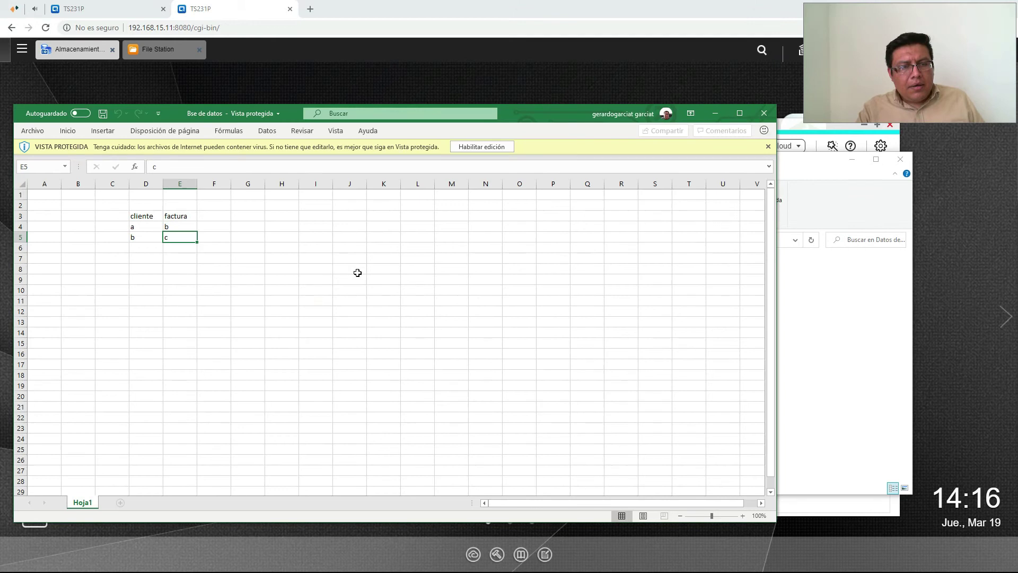
pyautogui.moveTo(124, 212); pyautogui.dragTo(278, 306)
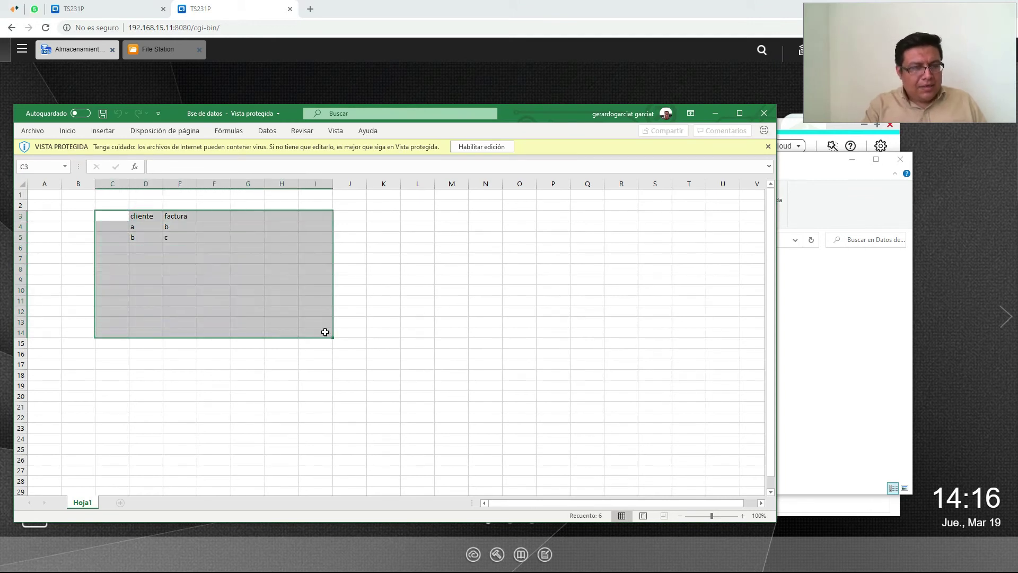
pyautogui.click(481, 146)
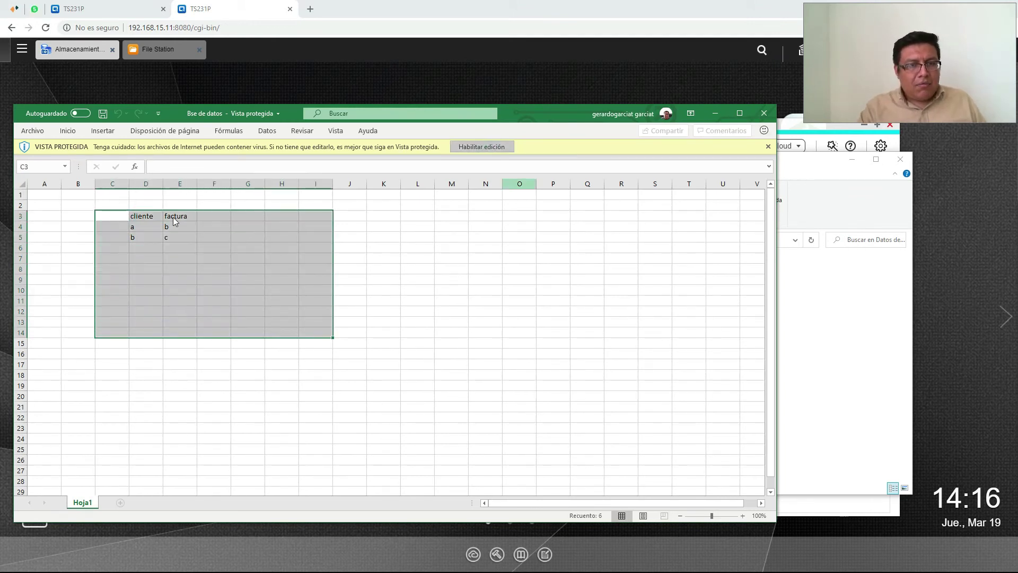
pyautogui.moveTo(114, 250); pyautogui.dragTo(114, 265)
pyautogui.moveTo(195, 308); pyautogui.dragTo(454, 432)
pyautogui.press('Delete')
# Fill scattered cells from F10 with random junk text, then close and save the workbook
pyautogui.click(211, 336)
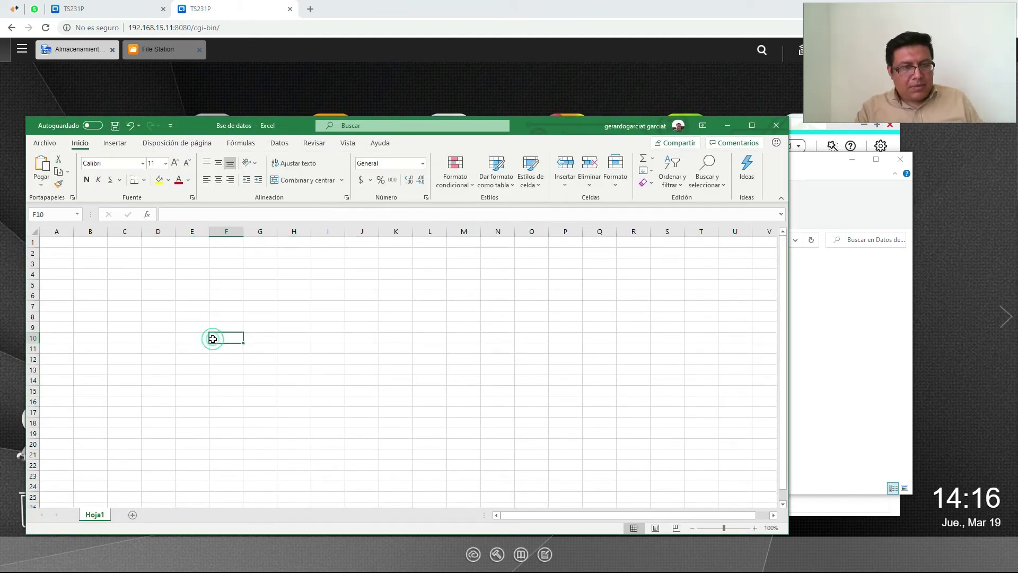
pyautogui.write('[FLBGm{eprgmb{l kemrbv ebr lqe trh qtnb q4 5hy2 u 5')
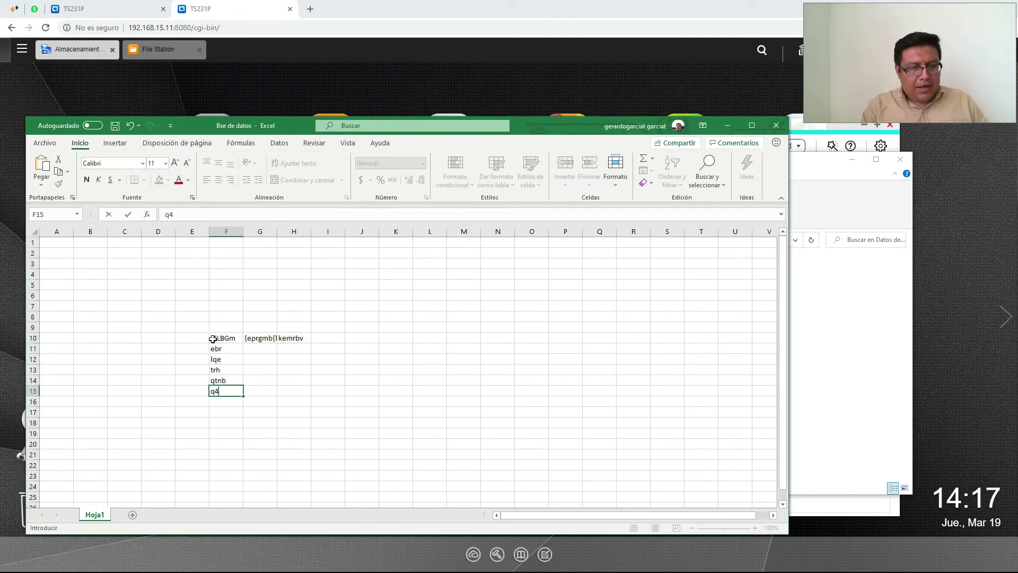
pyautogui.write('w')
pyautogui.press('Return')
pyautogui.write('6jyw5jyt')
pyautogui.press('Right')
pyautogui.write('r')
pyautogui.press('Right')
pyautogui.write('jtn')
pyautogui.press('Right')
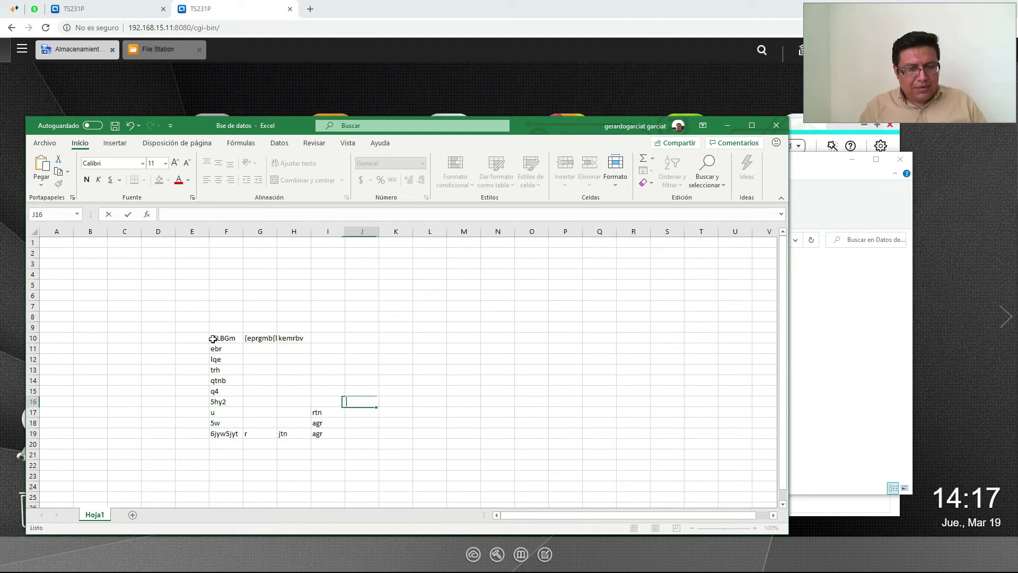
pyautogui.write('a')
pyautogui.press('Right')
pyautogui.write('ht')
pyautogui.press('Right')
pyautogui.write('a')
pyautogui.press('Up')
pyautogui.write('hyq')
pyautogui.press('Right')
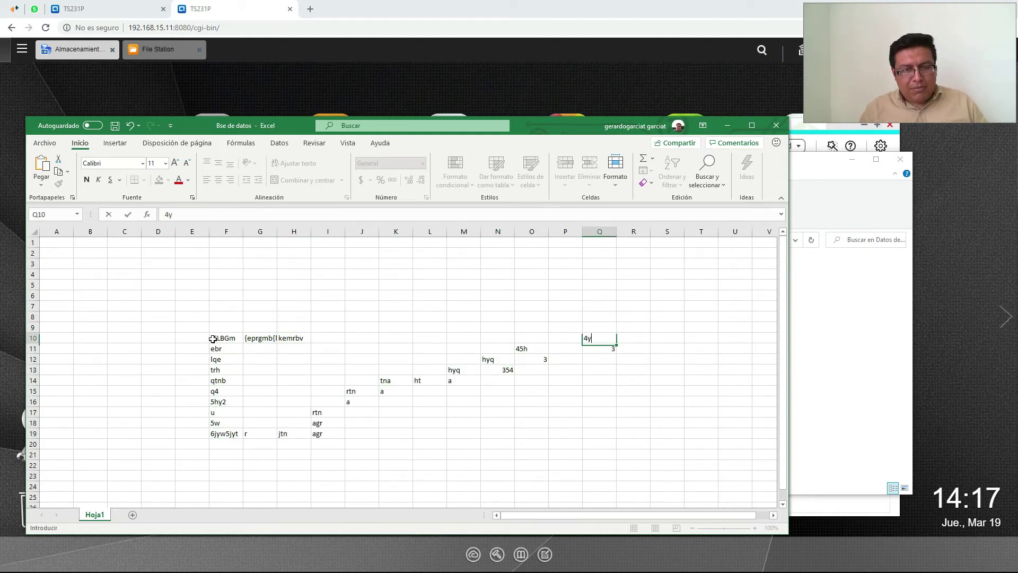
pyautogui.write('nae nae an an rtjn aqtrj hq t4jh qrt jh')
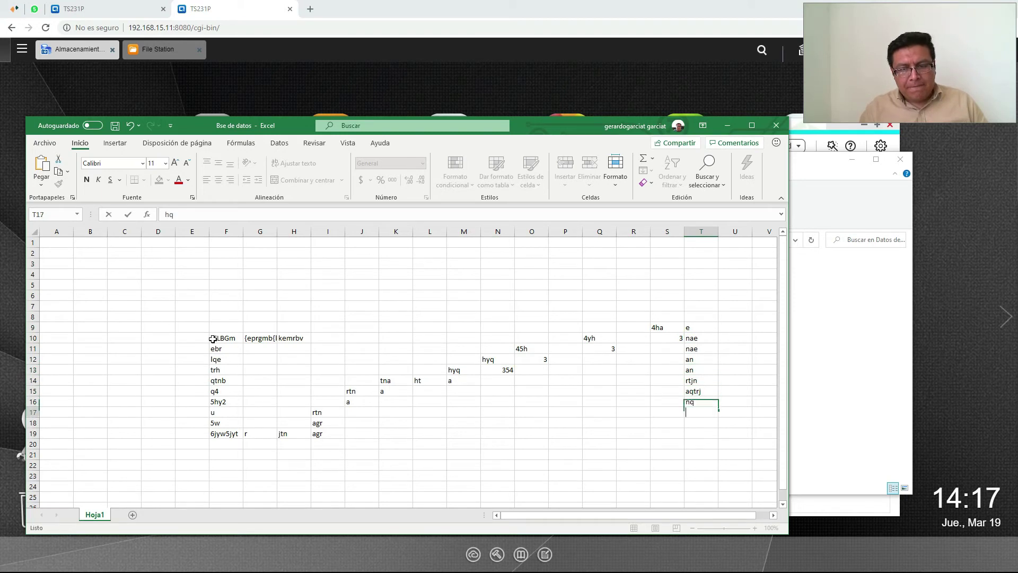
pyautogui.click(776, 125)
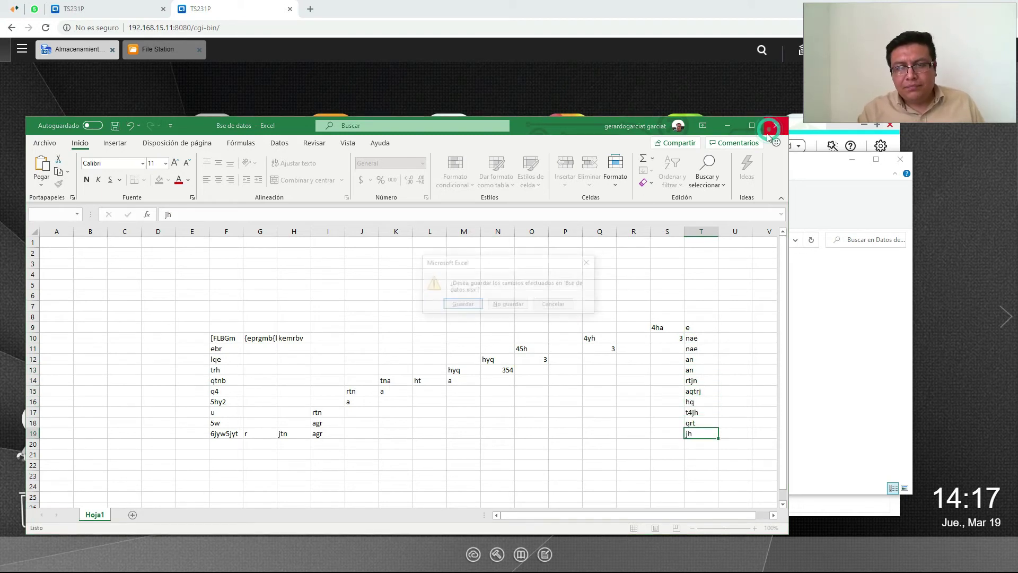
pyautogui.click(462, 305)
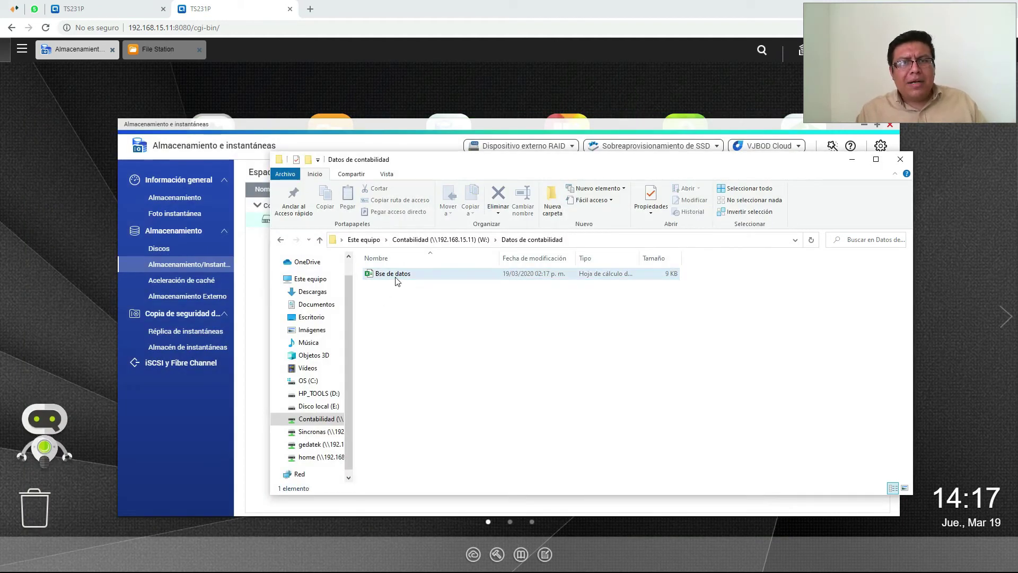
# Rename the Bse de datos file to ramsonware.lock
pyautogui.click(397, 278)
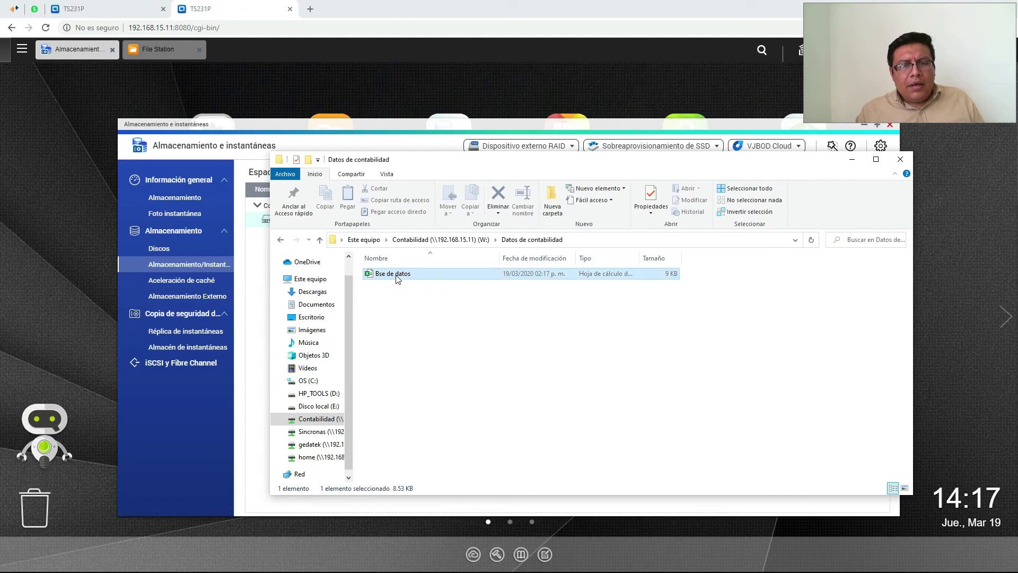
pyautogui.rightClick(398, 277)
pyautogui.click(472, 494)
pyautogui.write('ramsonware')
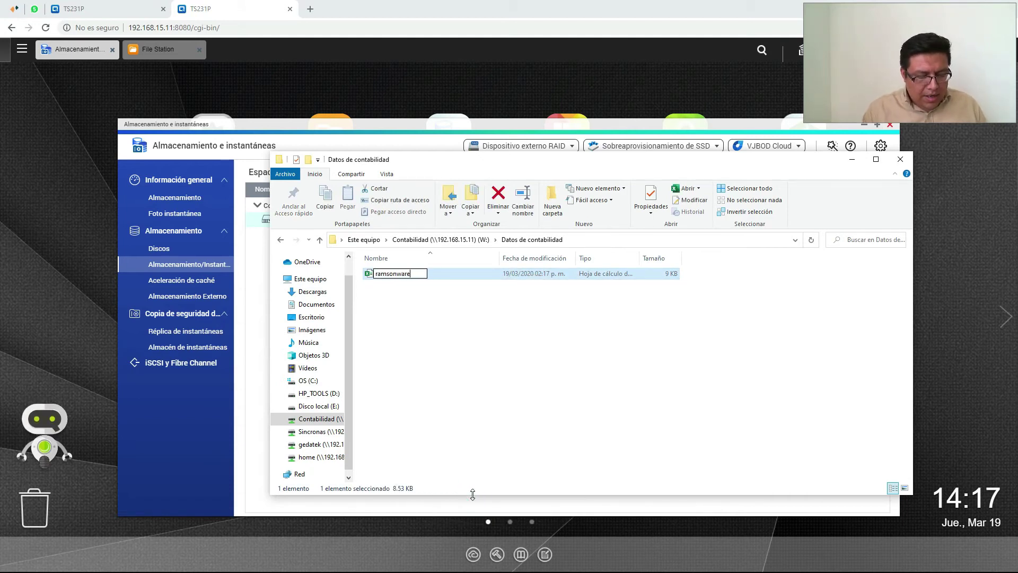
pyautogui.write('.lock')
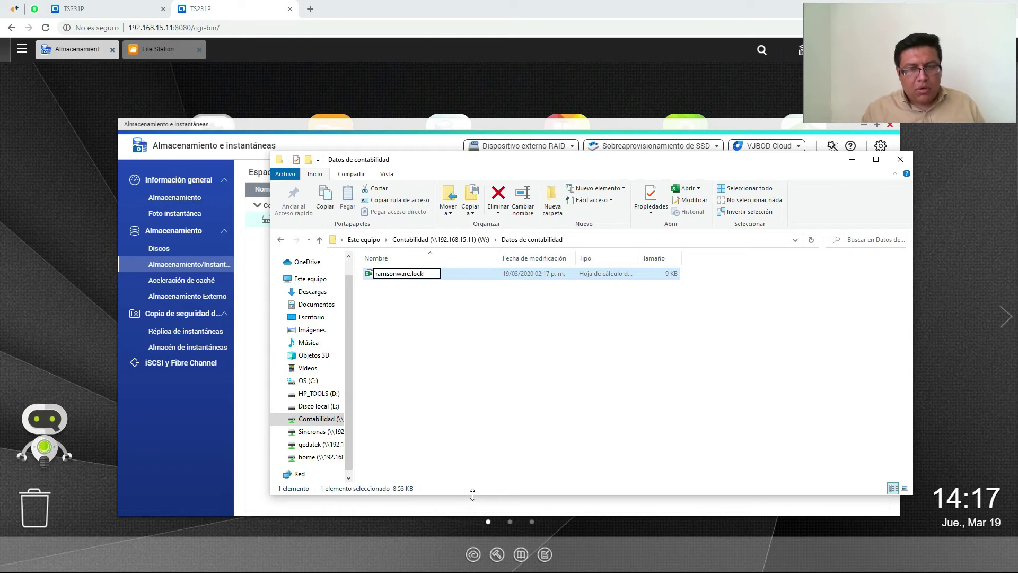
pyautogui.press('Return')
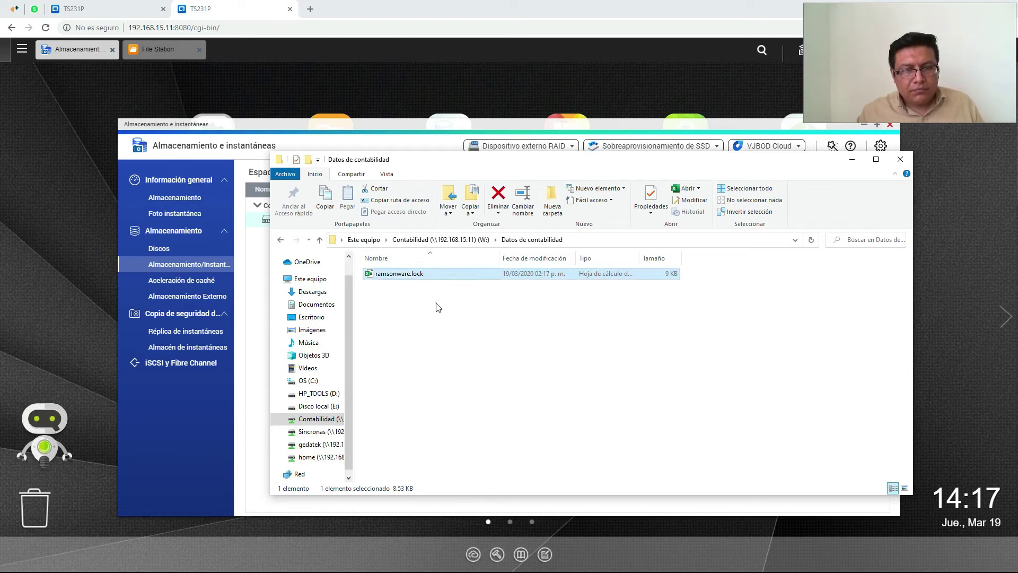
# Turn on file name extensions in the folder's View options
pyautogui.rightClick(409, 275)
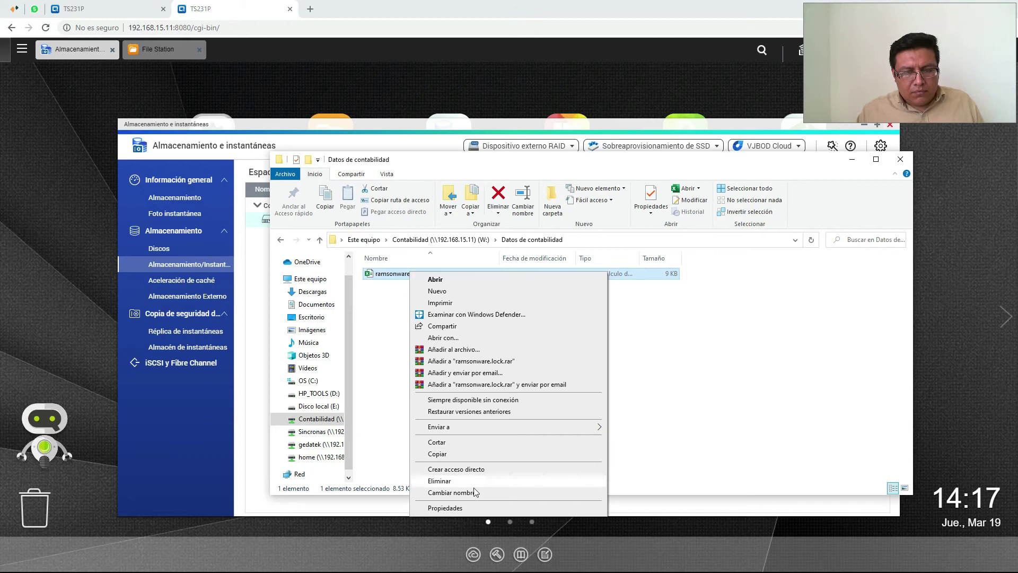
pyautogui.click(369, 343)
pyautogui.click(391, 174)
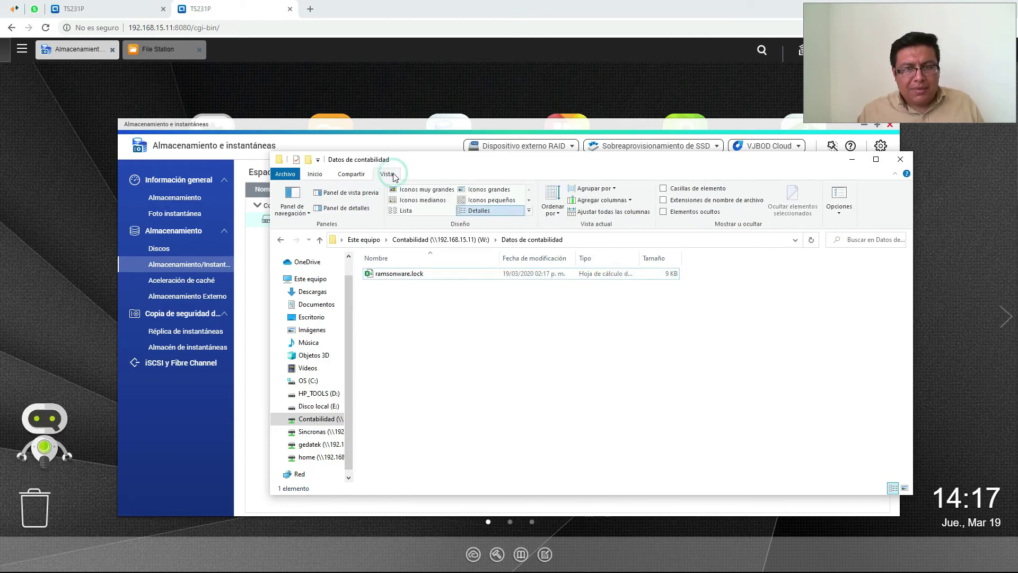
pyautogui.click(663, 201)
# Replace the .xlsx extension with .lock1234ño134tkjn1gk and accept the extension change
pyautogui.click(448, 273)
pyautogui.rightClick(419, 274)
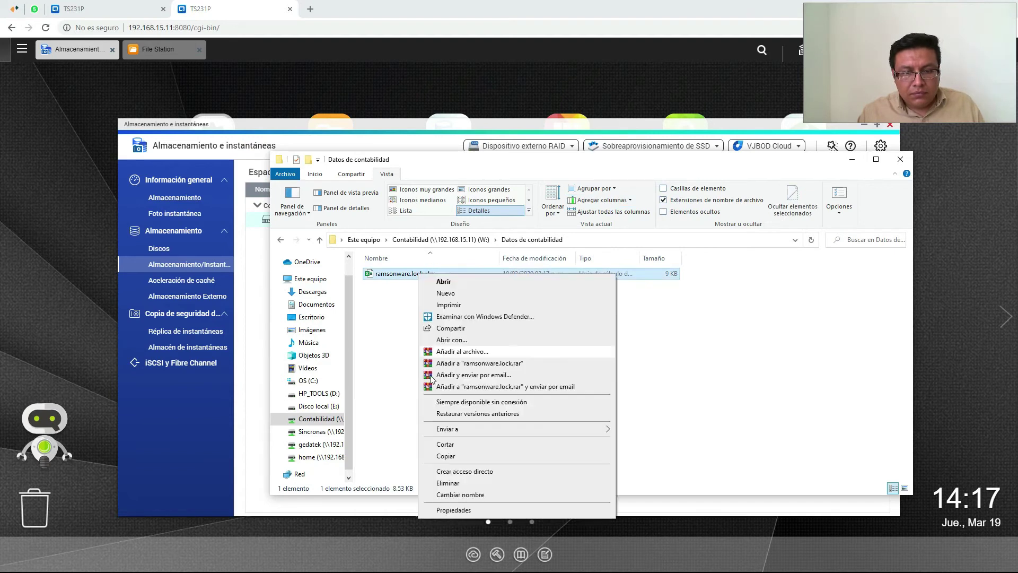
pyautogui.click(459, 494)
pyautogui.press('End')
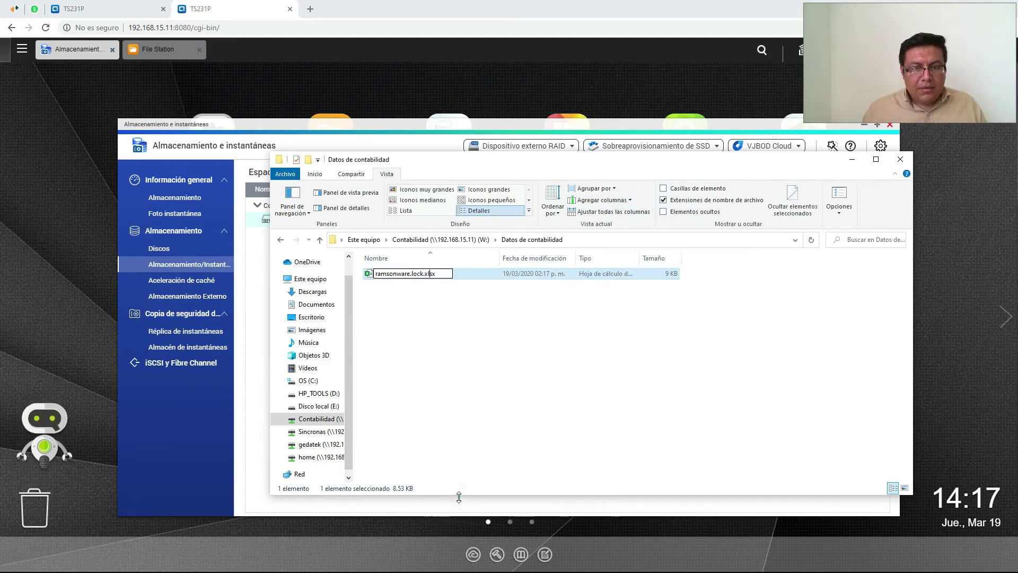
pyautogui.press('BackSpace')
pyautogui.press('BackSpace')
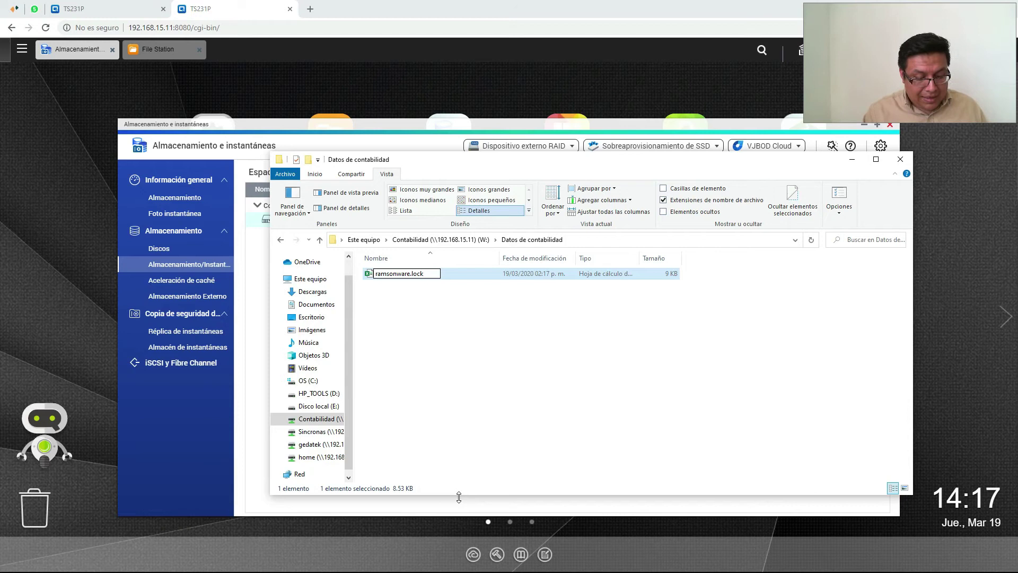
pyautogui.write('lock1234ño134tkjn1gk')
pyautogui.press('Return')
pyautogui.click(571, 301)
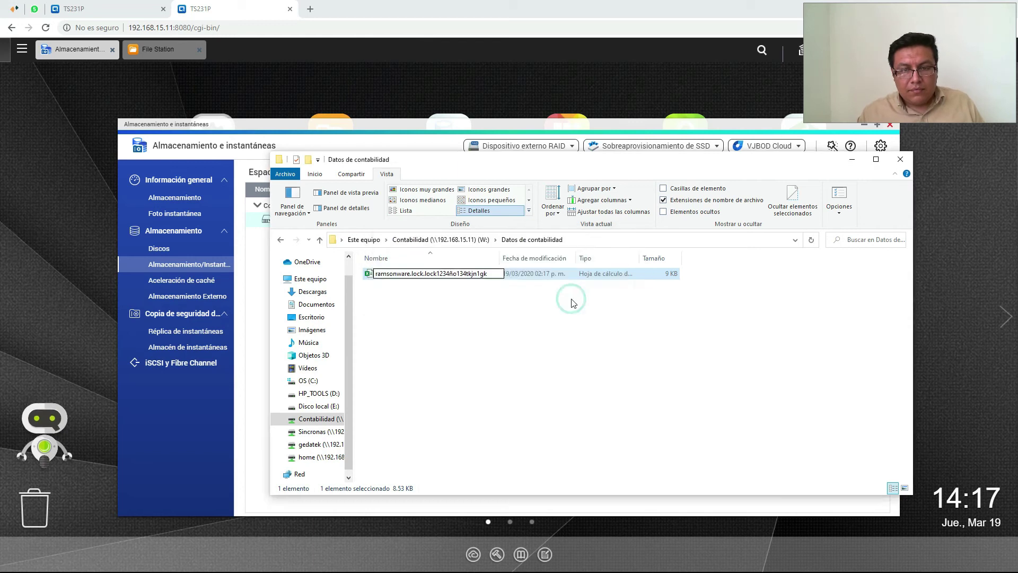
# Hide file name extensions again and dismiss the app-choice prompt for the renamed lock file
pyautogui.click(664, 201)
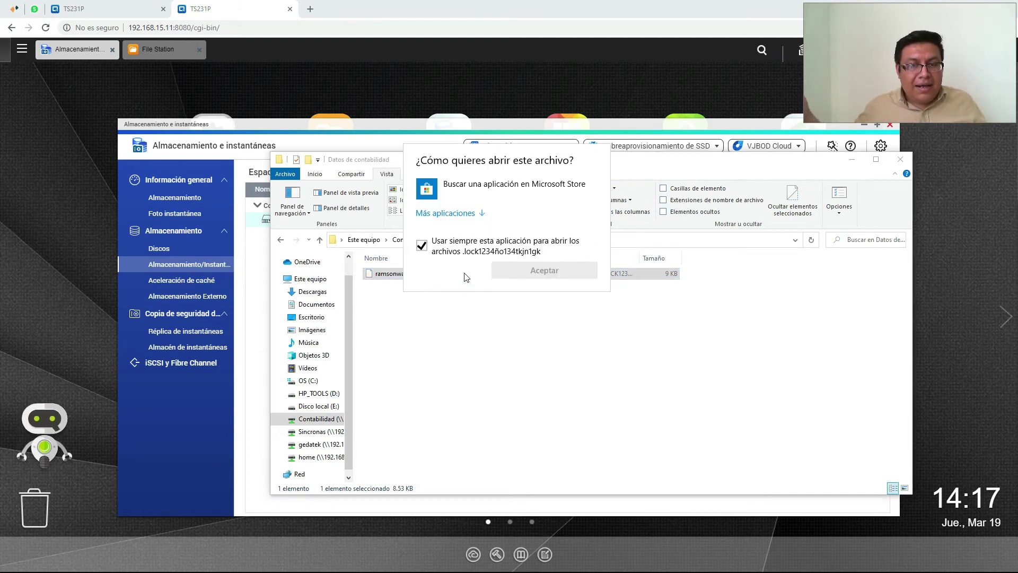
pyautogui.press('Escape')
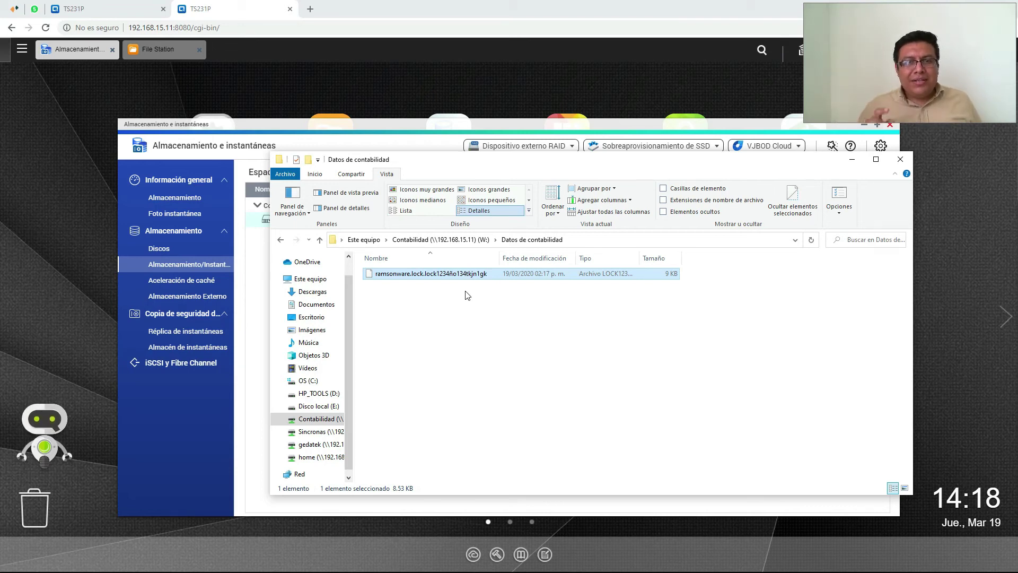
# Browse DataVol1 snapshot GMT-06_2020-03-19_1412 to Contabilidad > Datos de contabilidad
pyautogui.click(259, 124)
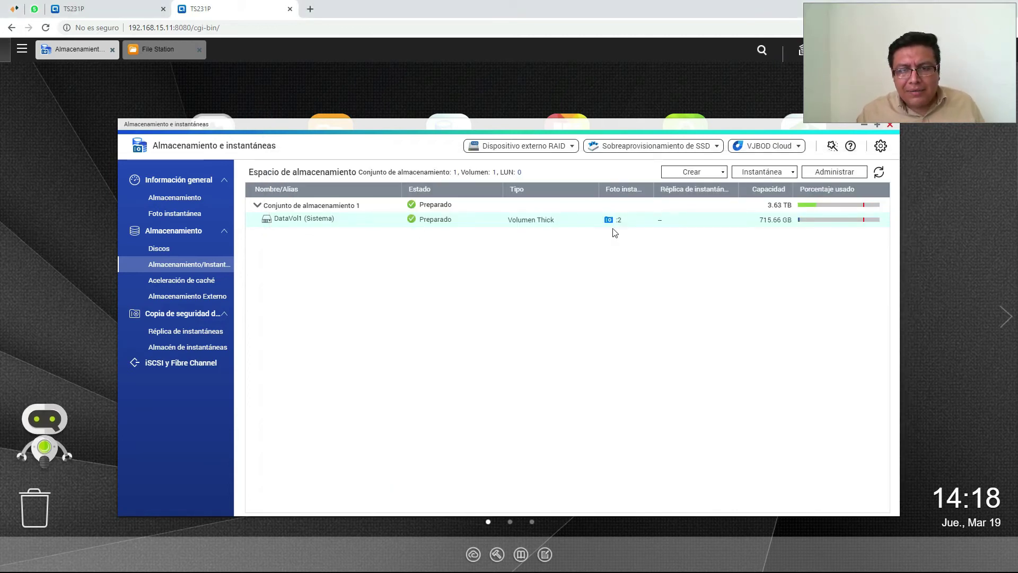
pyautogui.click(619, 220)
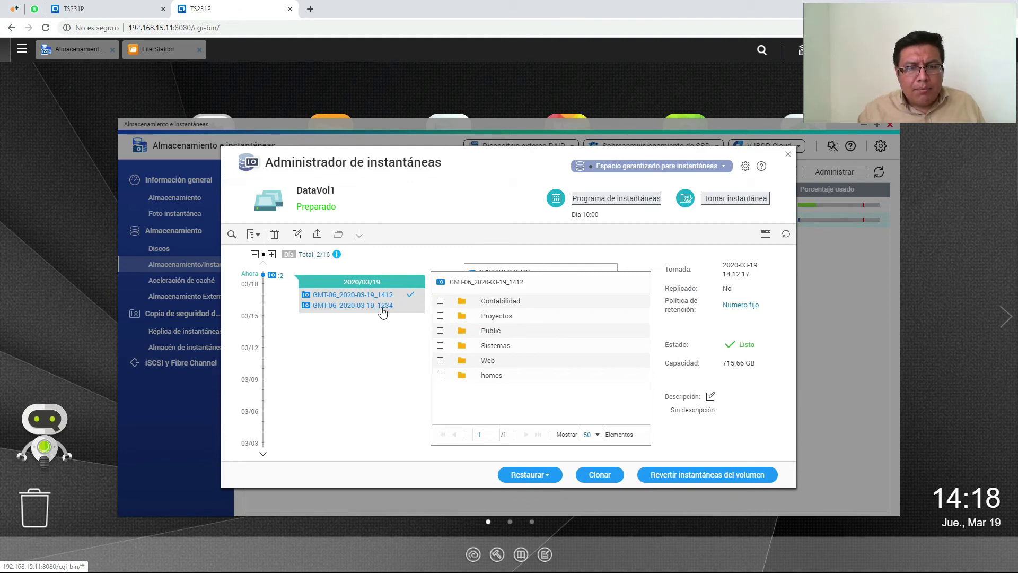
pyautogui.click(381, 306)
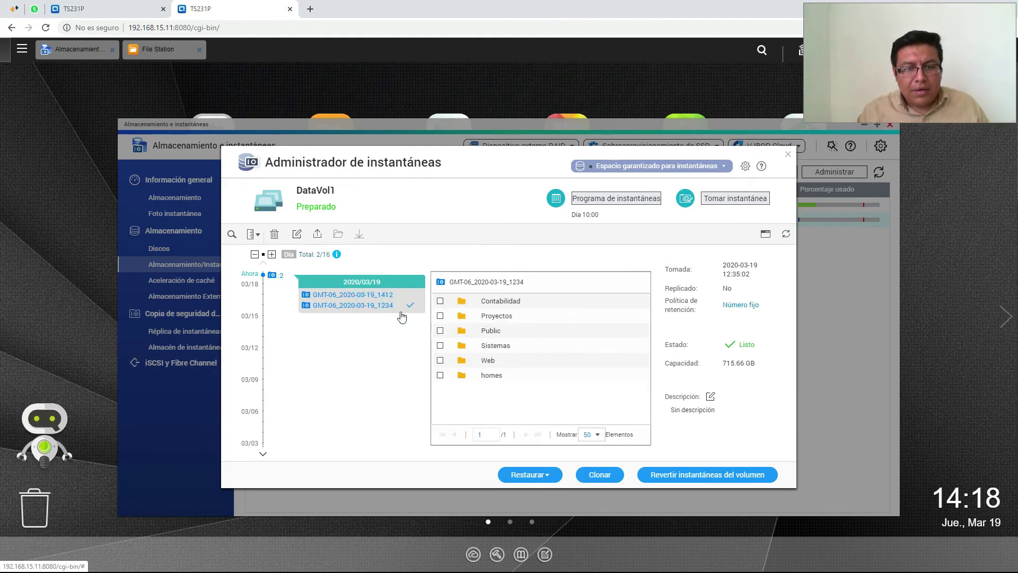
pyautogui.click(495, 301)
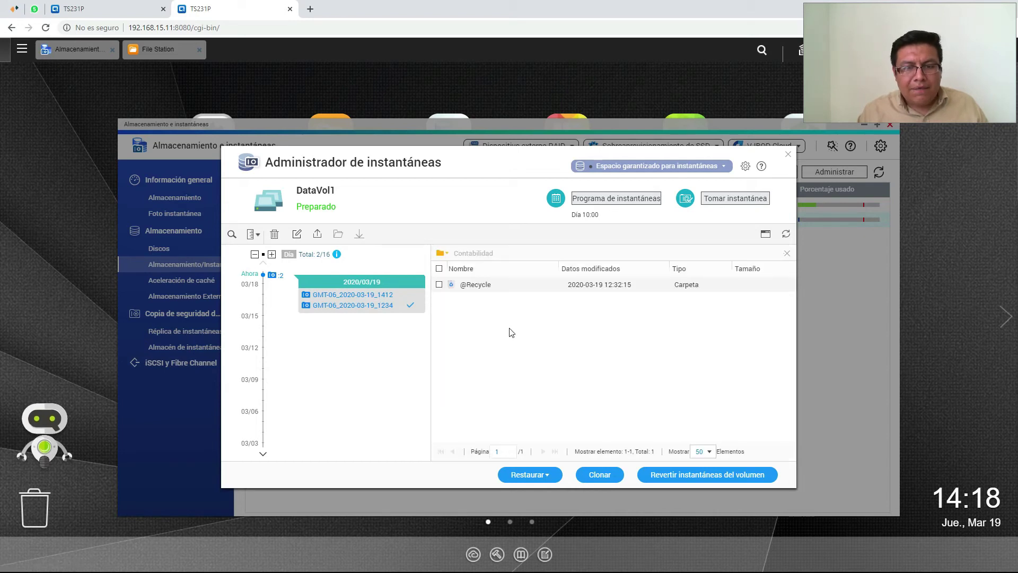
pyautogui.click(384, 296)
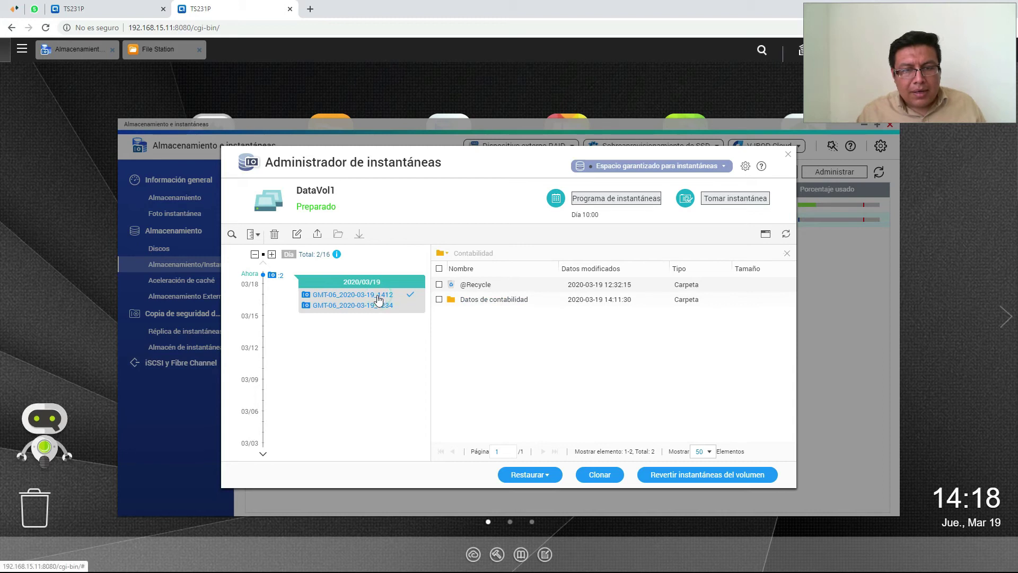
pyautogui.click(487, 301)
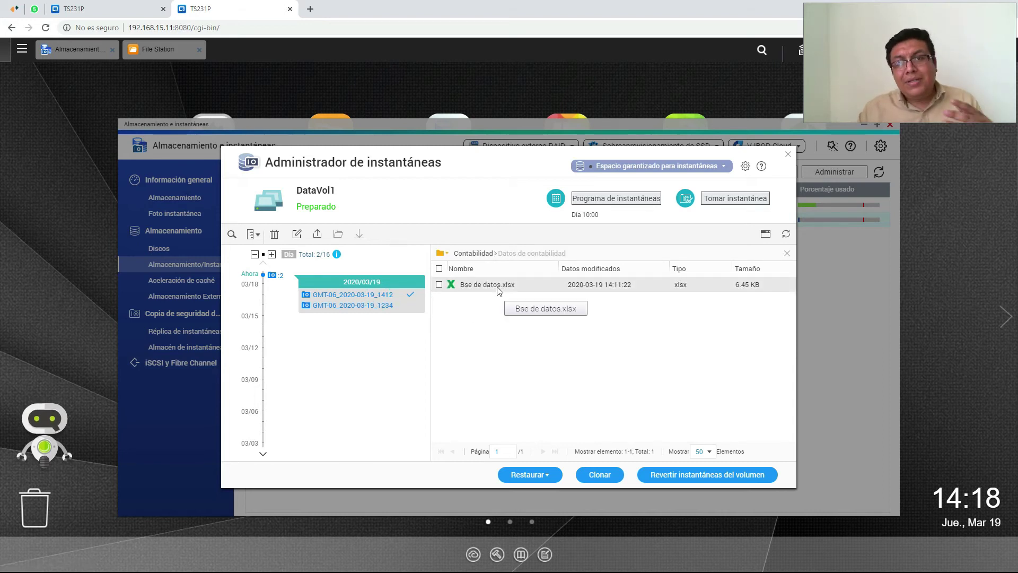
# Restore Bse de datos.xlsx to its original location, overwriting the current copy
pyautogui.click(440, 285)
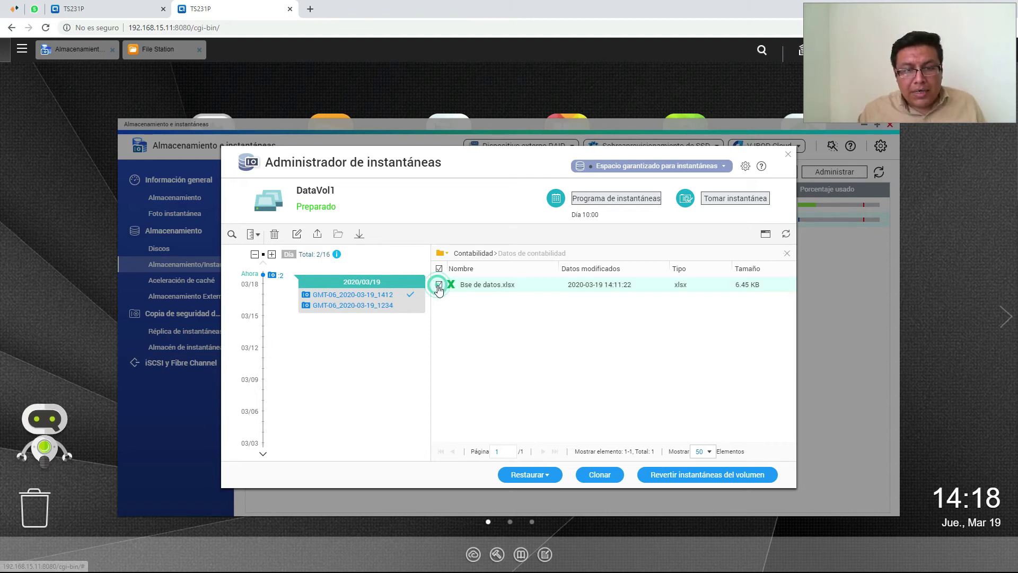
pyautogui.click(548, 484)
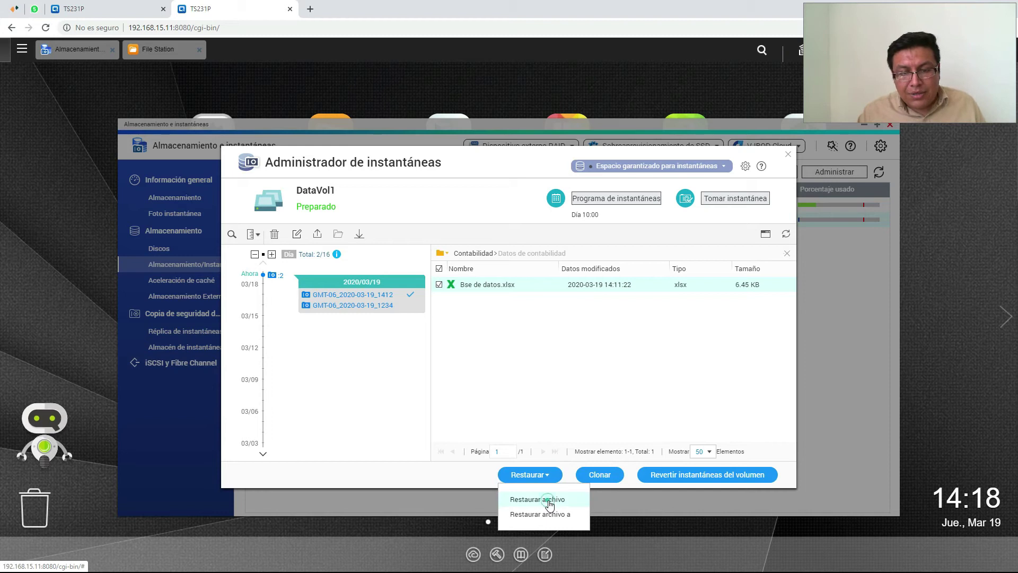
pyautogui.click(549, 499)
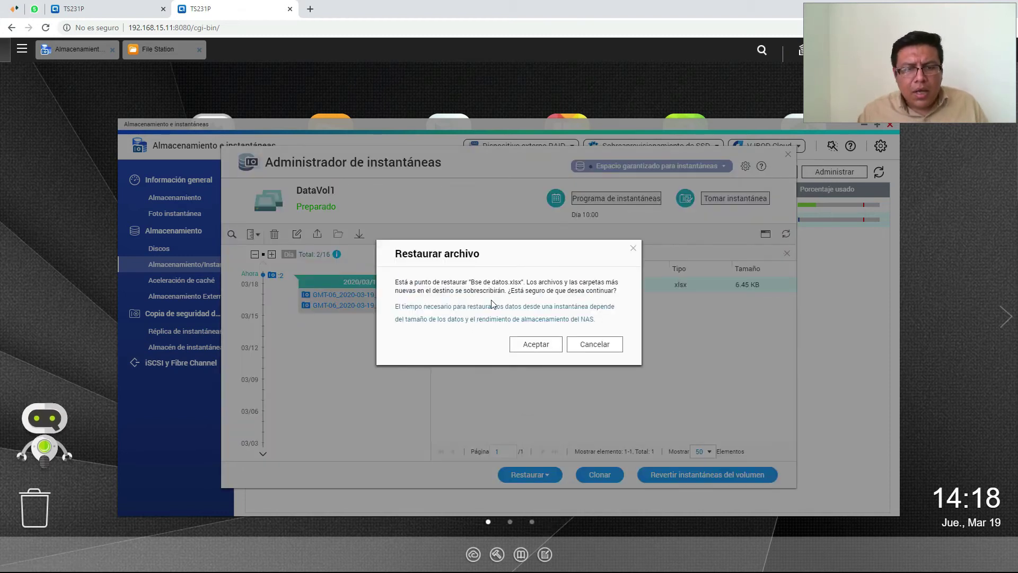
pyautogui.click(536, 344)
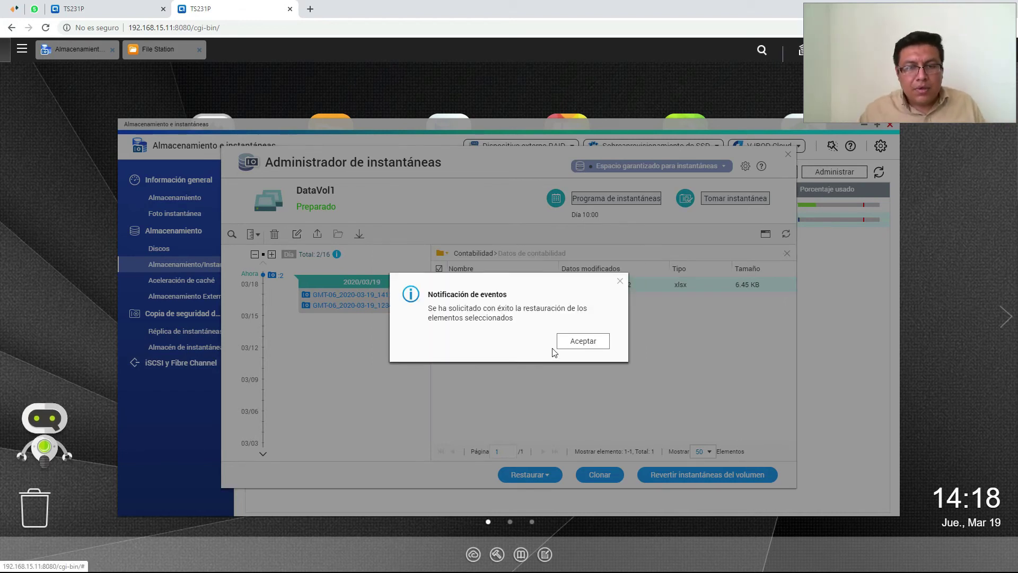
pyautogui.click(580, 343)
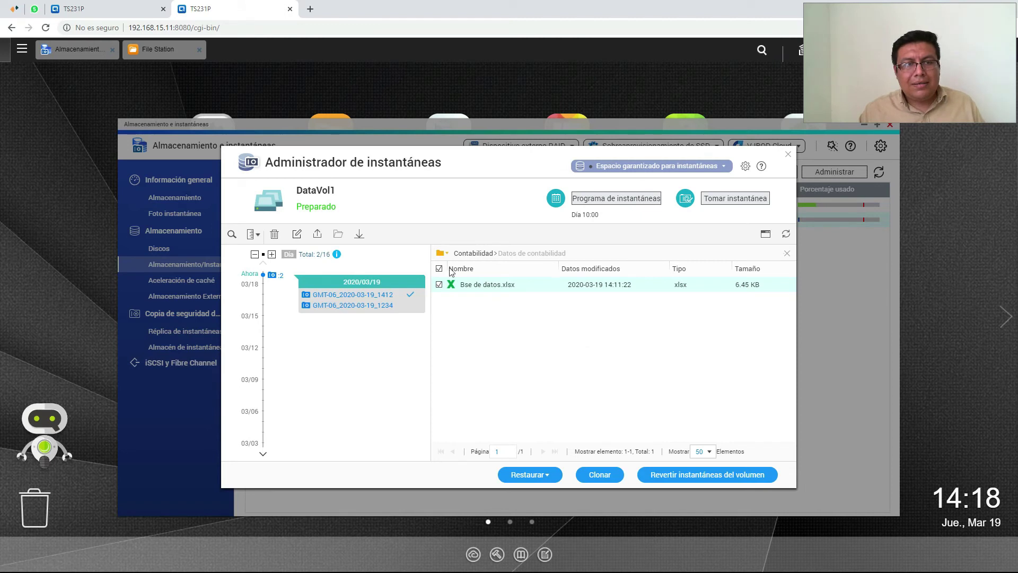
pyautogui.hotkey('alt', 'Tab')
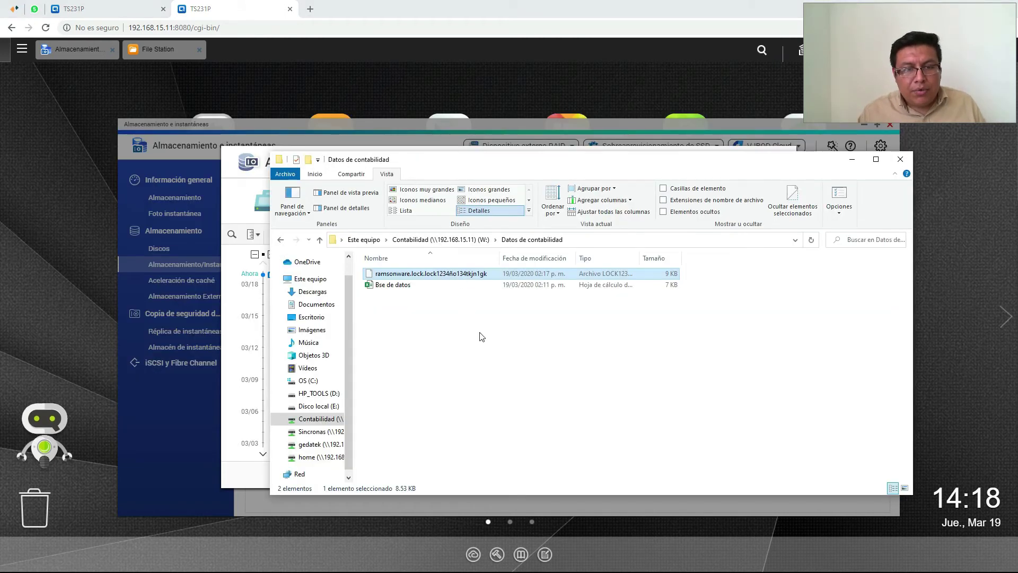
# Open the restored Bse de datos workbook from the Datos de contabilidad folder
pyautogui.click(482, 336)
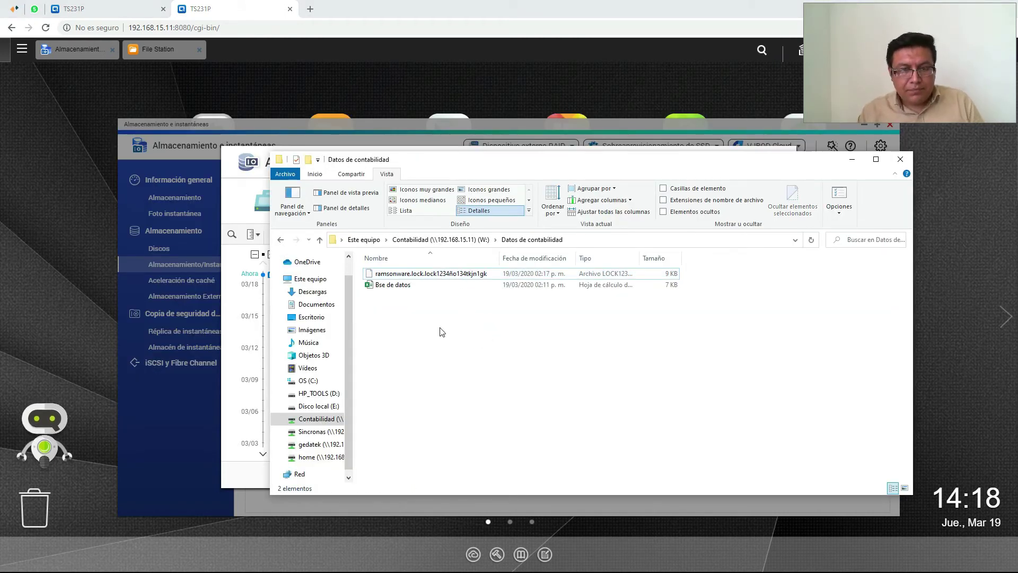
pyautogui.doubleClick(405, 288)
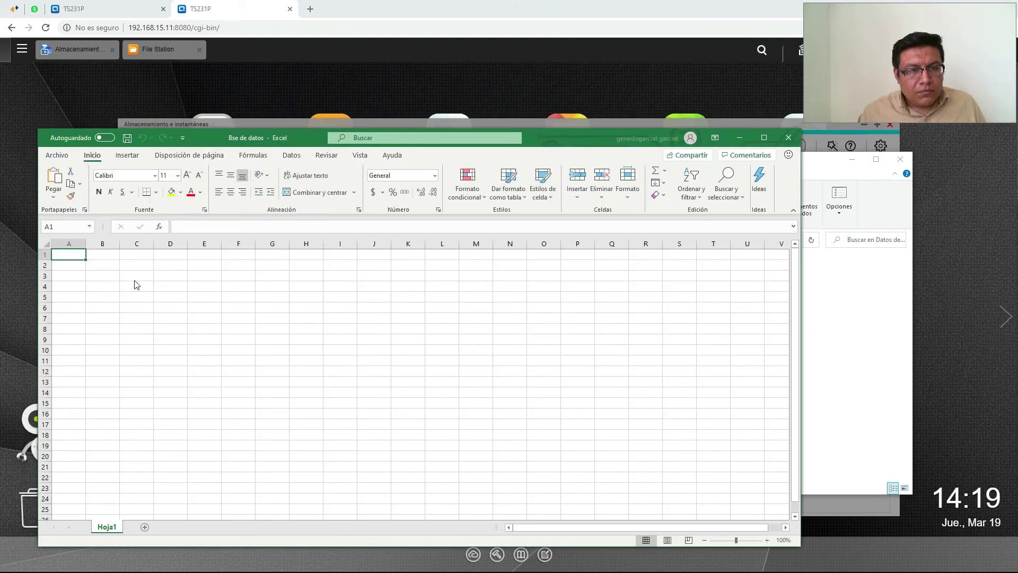
# Enter cliente a in D4 and cliente b in E4
pyautogui.click(177, 282)
pyautogui.click(183, 310)
pyautogui.click(225, 318)
pyautogui.click(221, 298)
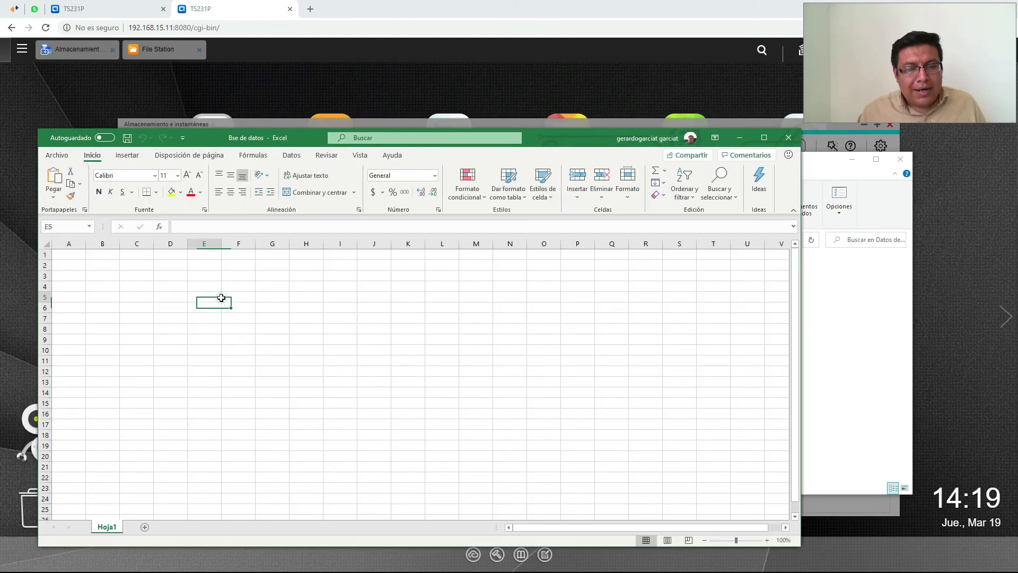
pyautogui.click(238, 286)
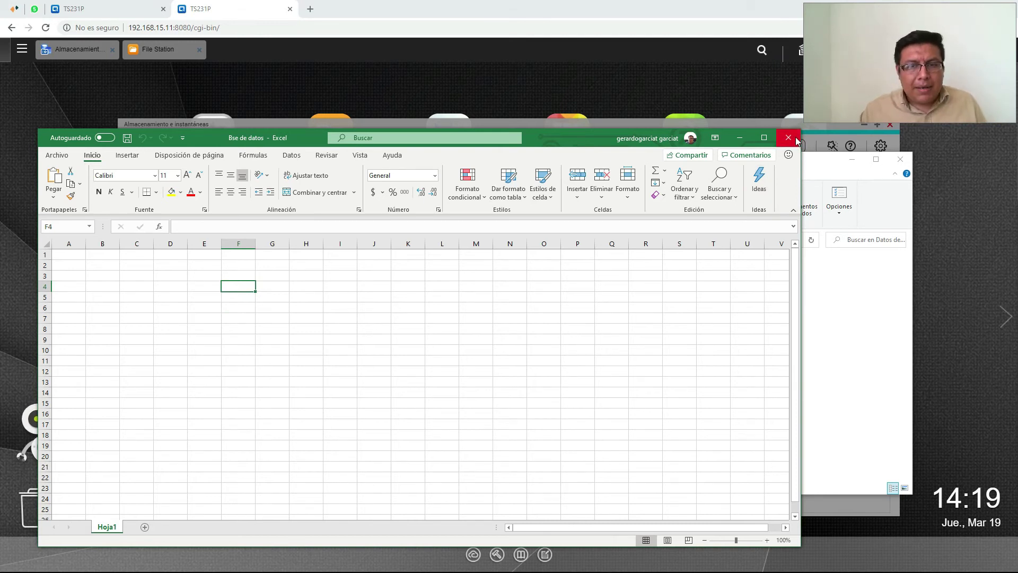
pyautogui.click(177, 288)
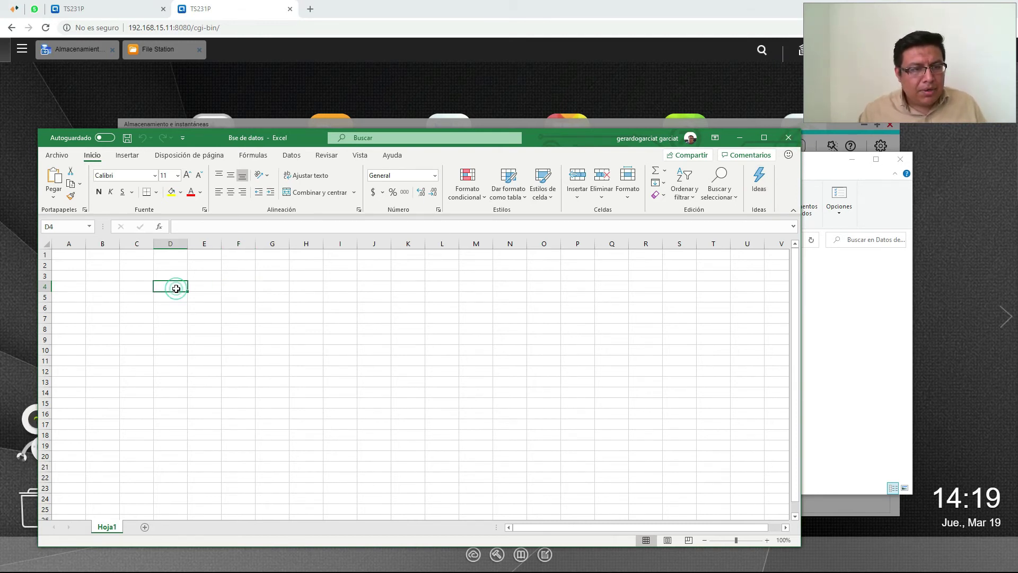
pyautogui.write('cliente a')
pyautogui.press('Tab')
pyautogui.write('cliente b')
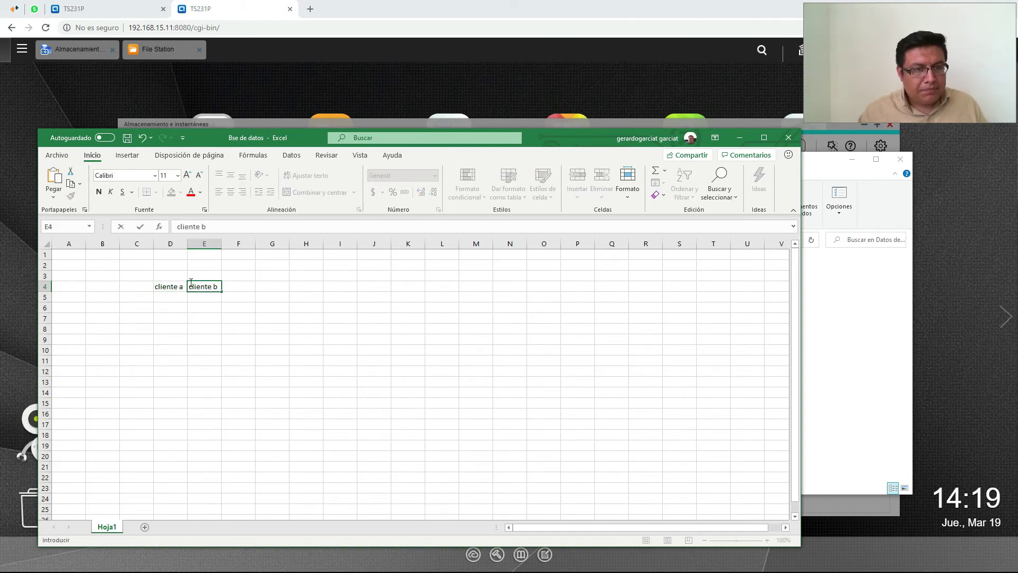
pyautogui.click(183, 297)
# Enter factura 1 in D5 and factura 2 in E5, then save and close the workbook
pyautogui.write('factura 1')
pyautogui.click(198, 300)
pyautogui.write('fac')
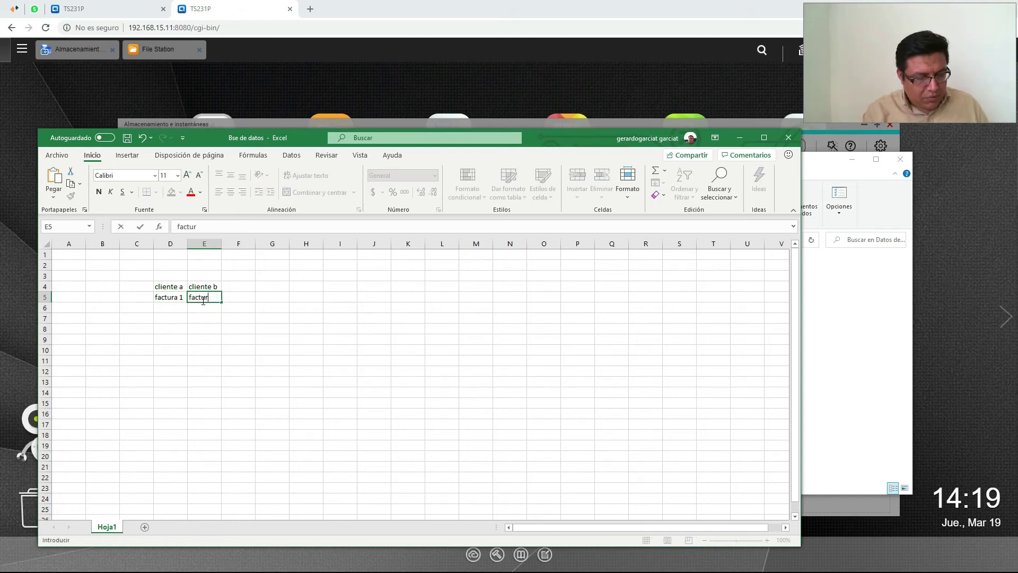
pyautogui.click(788, 138)
pyautogui.click(470, 306)
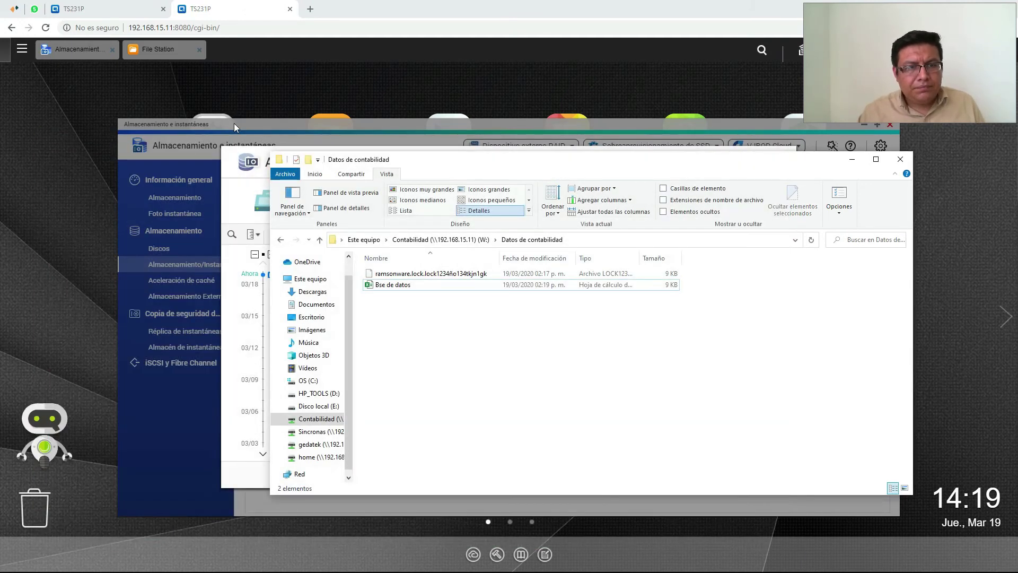
# Close the snapshot manager and take snapshot GMT-06_2020-03-19_1419 of DataVol1
pyautogui.click(234, 123)
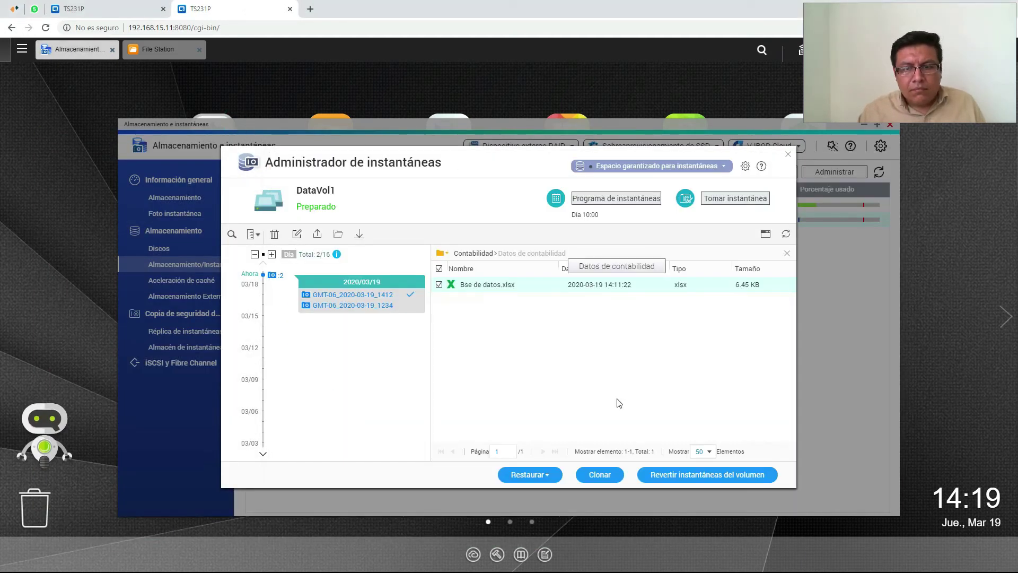
pyautogui.click(788, 155)
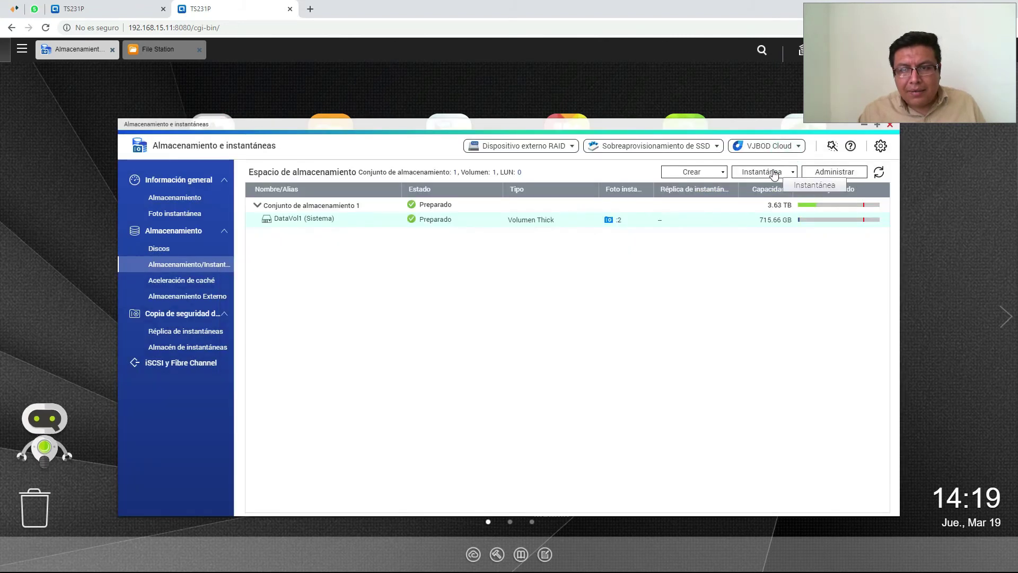
pyautogui.click(769, 171)
pyautogui.click(774, 195)
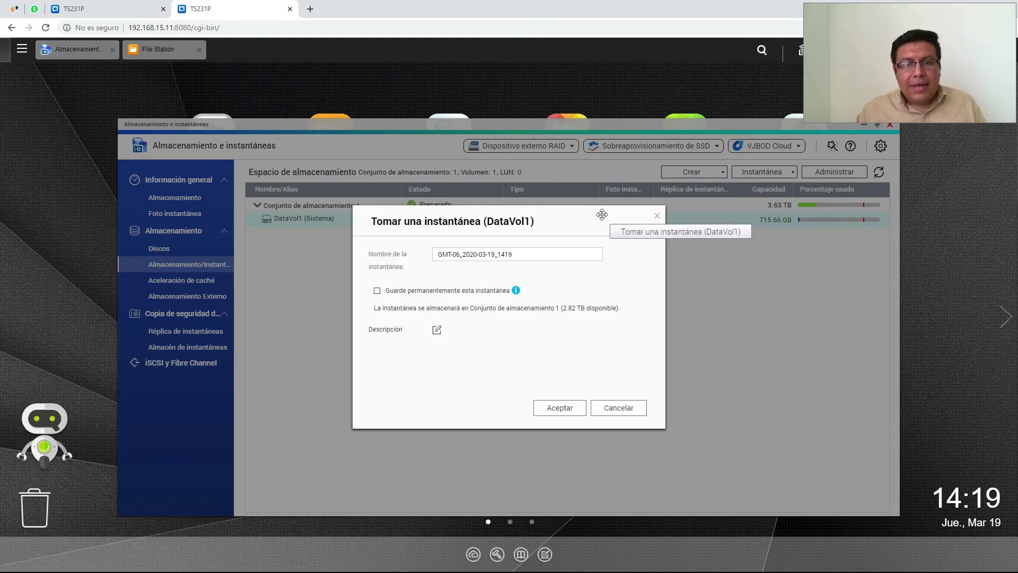
pyautogui.click(563, 406)
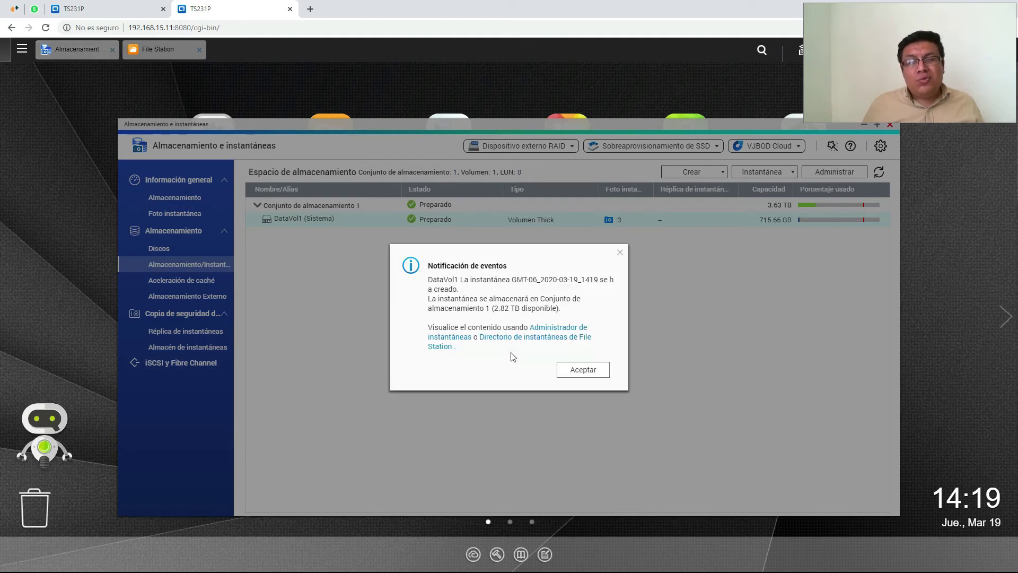
pyautogui.click(594, 373)
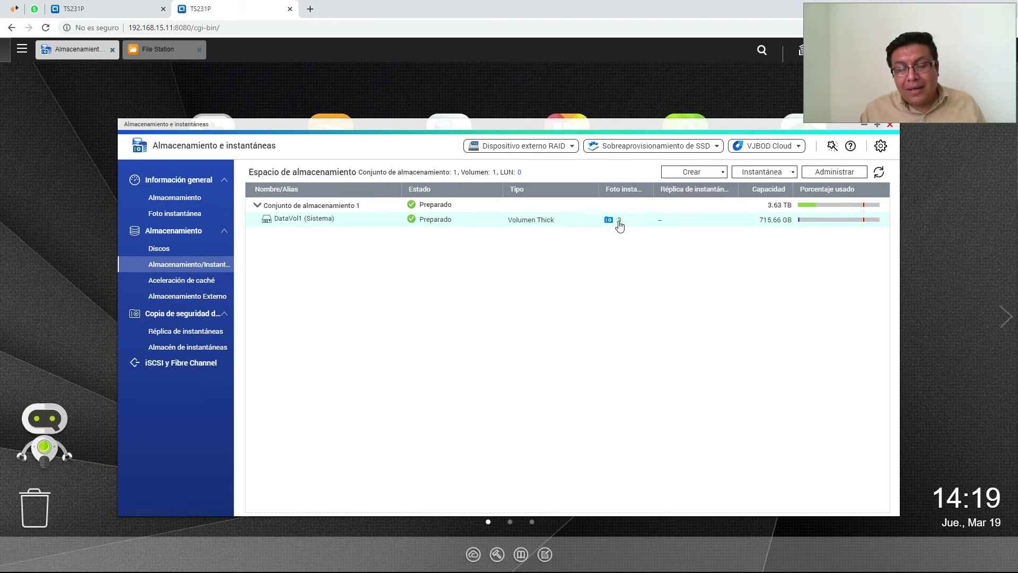
# Permanently delete the ramsonware.lock file and open Bse de datos in Excel
pyautogui.hotkey('alt', 'Tab')
pyautogui.click(424, 274)
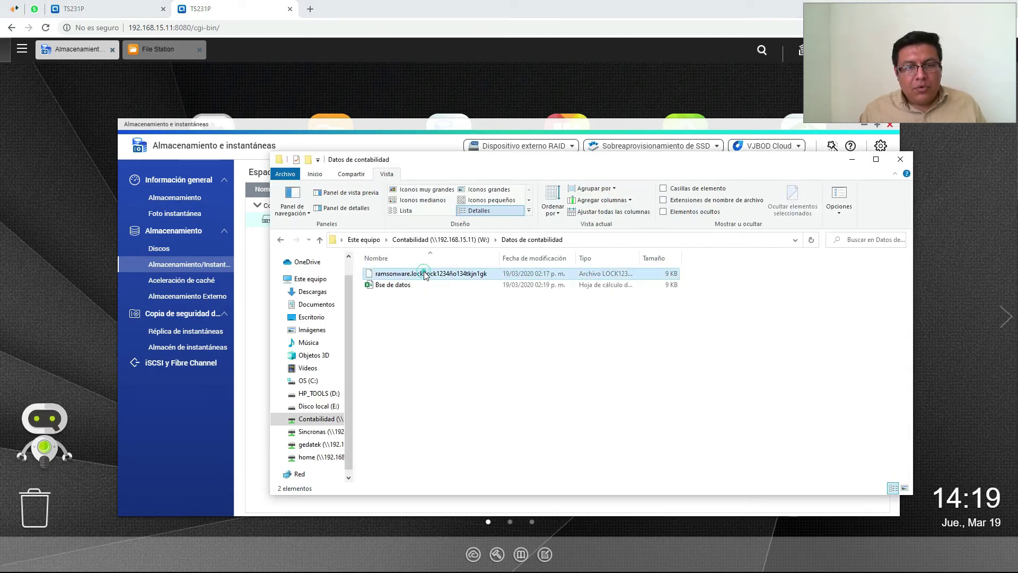
pyautogui.press('Delete')
pyautogui.click(541, 335)
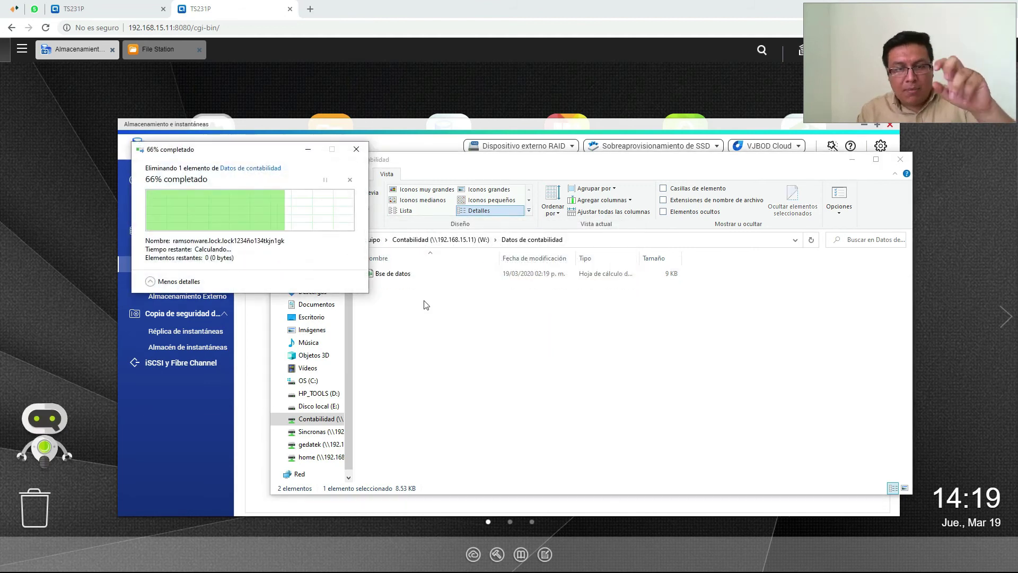
pyautogui.doubleClick(388, 274)
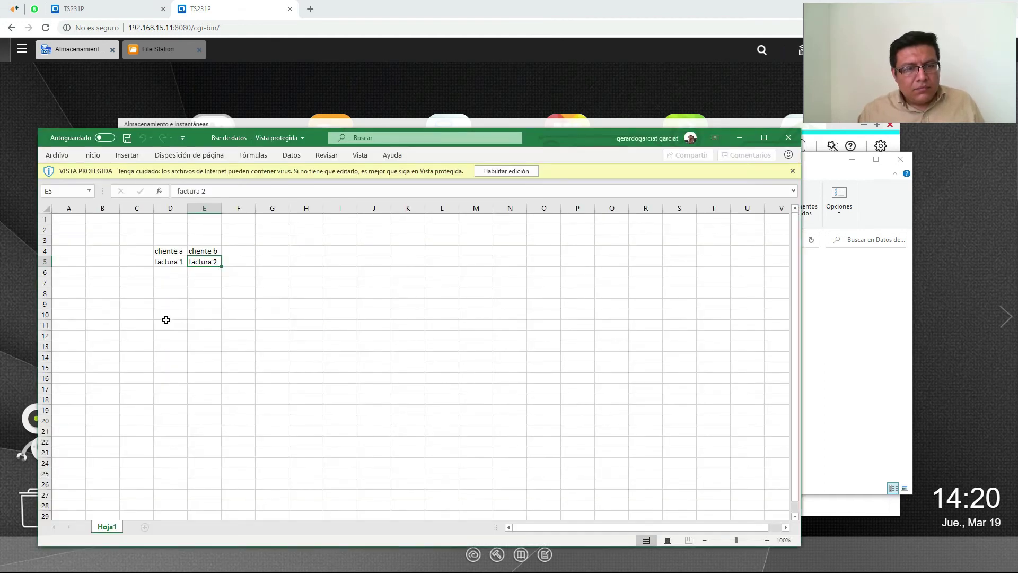
# Enable editing, enter factura 2 in D6 and factura 3 in E6, then save and close
pyautogui.click(167, 322)
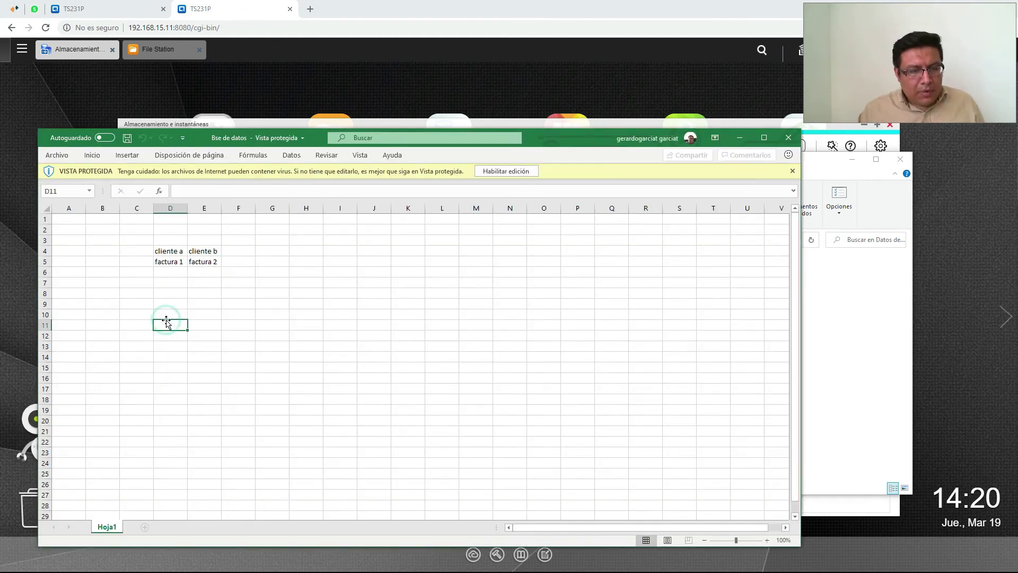
pyautogui.click(517, 172)
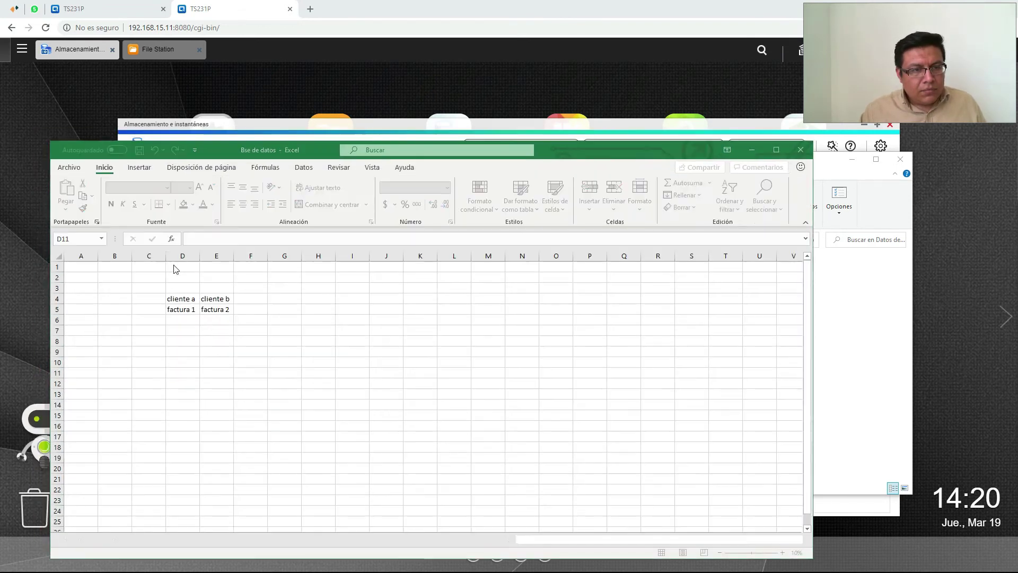
pyautogui.click(182, 321)
pyautogui.write('fac')
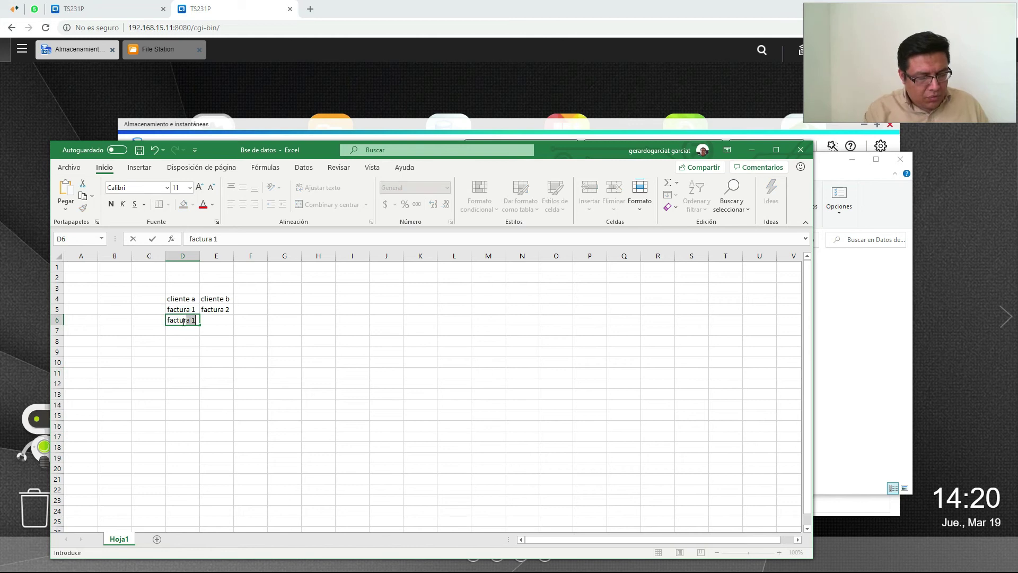
pyautogui.write('factura 3')
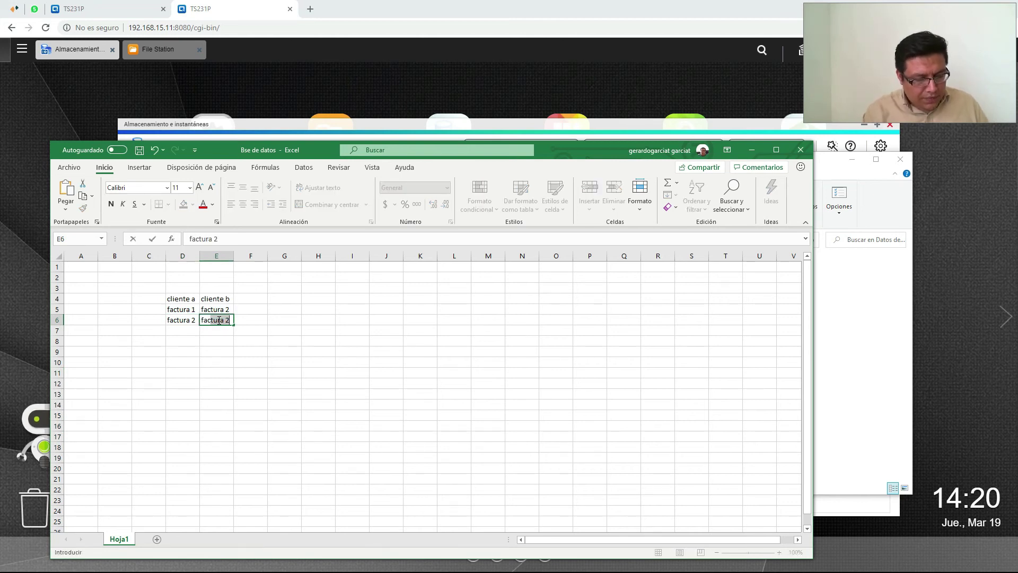
pyautogui.click(801, 150)
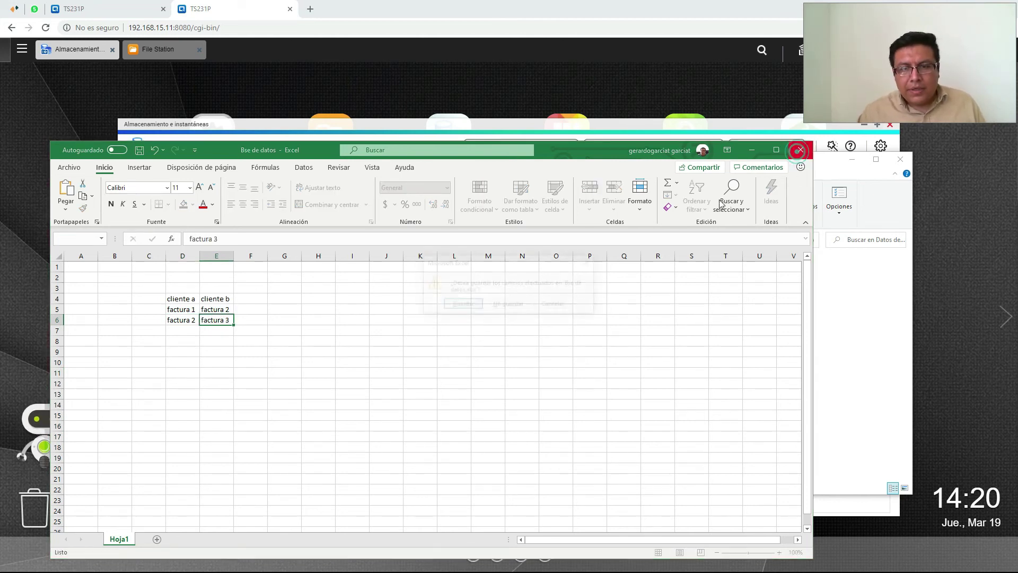
pyautogui.click(461, 302)
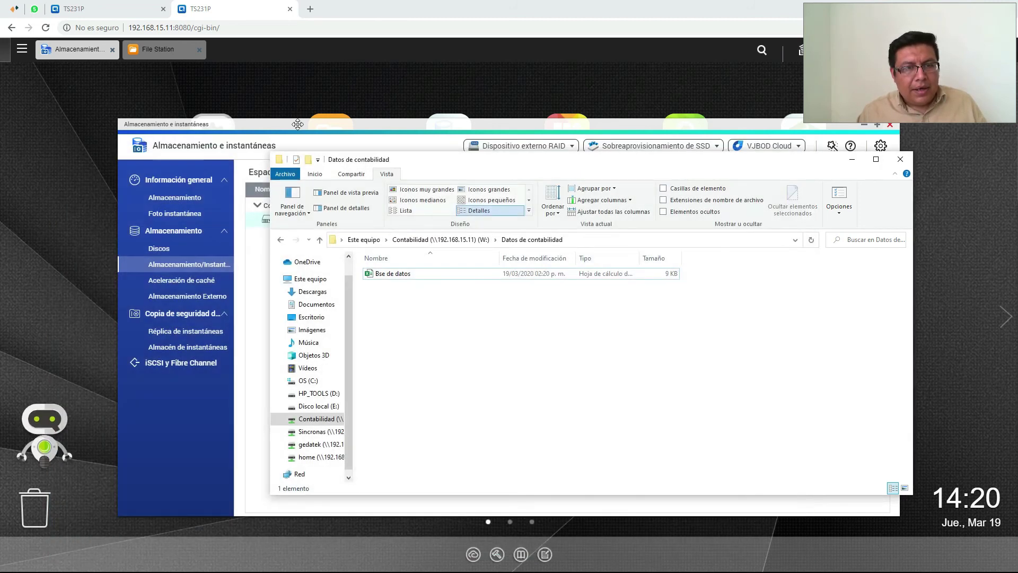
pyautogui.click(297, 124)
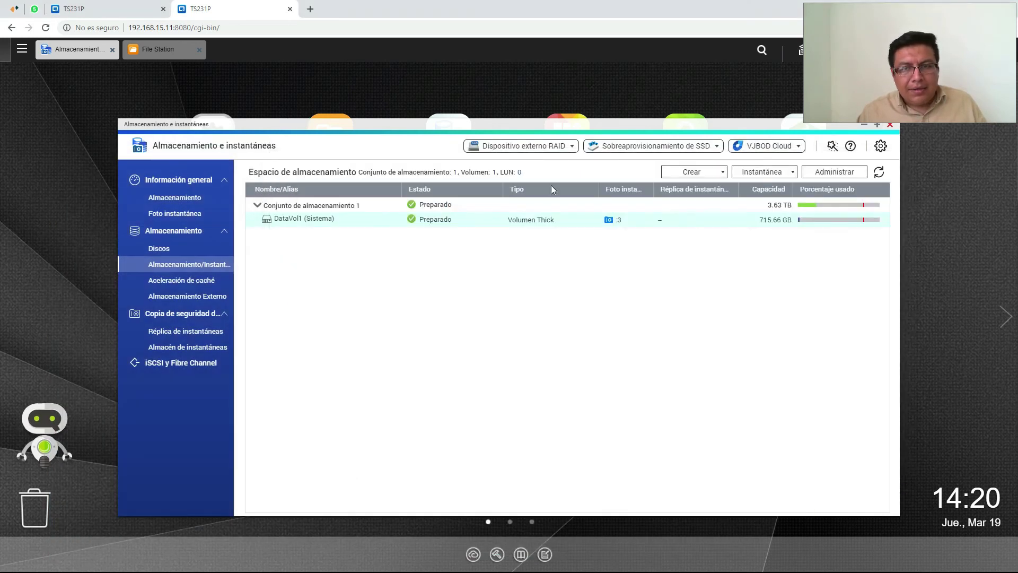
# Take snapshot GMT-06_2020-03-19_1420 of DataVol1 using the default name
pyautogui.click(758, 177)
pyautogui.click(759, 195)
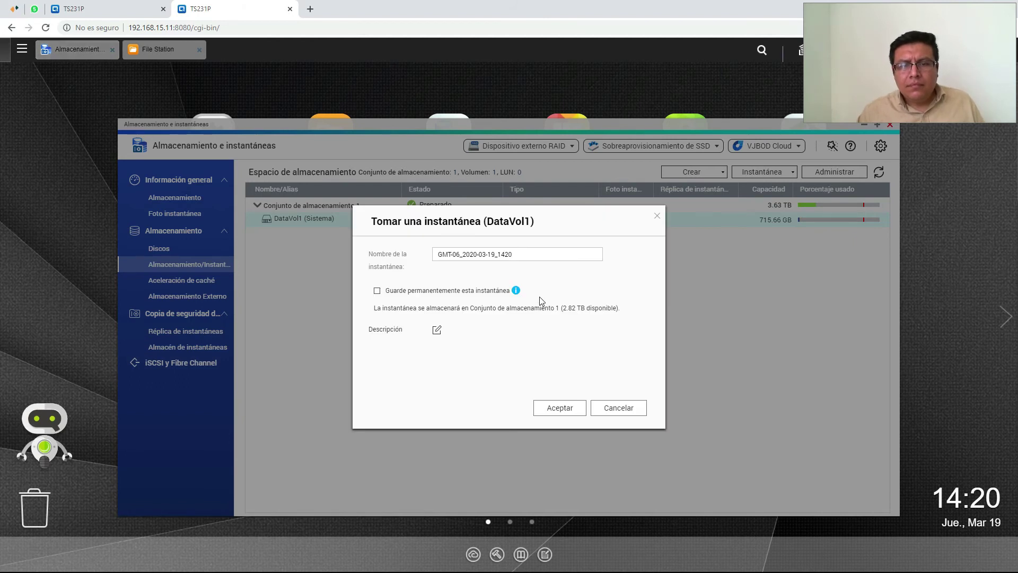
pyautogui.click(559, 408)
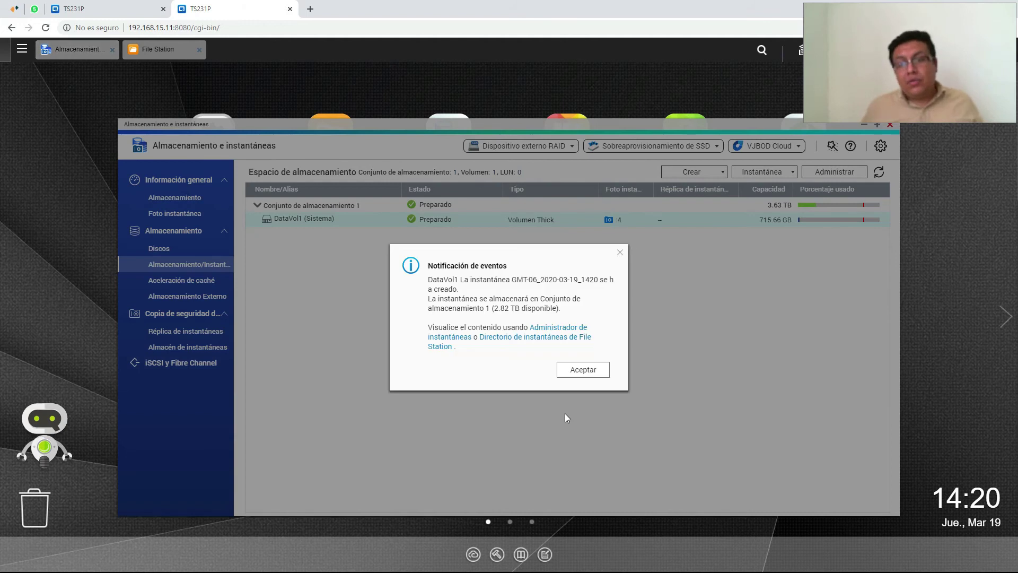
pyautogui.click(591, 374)
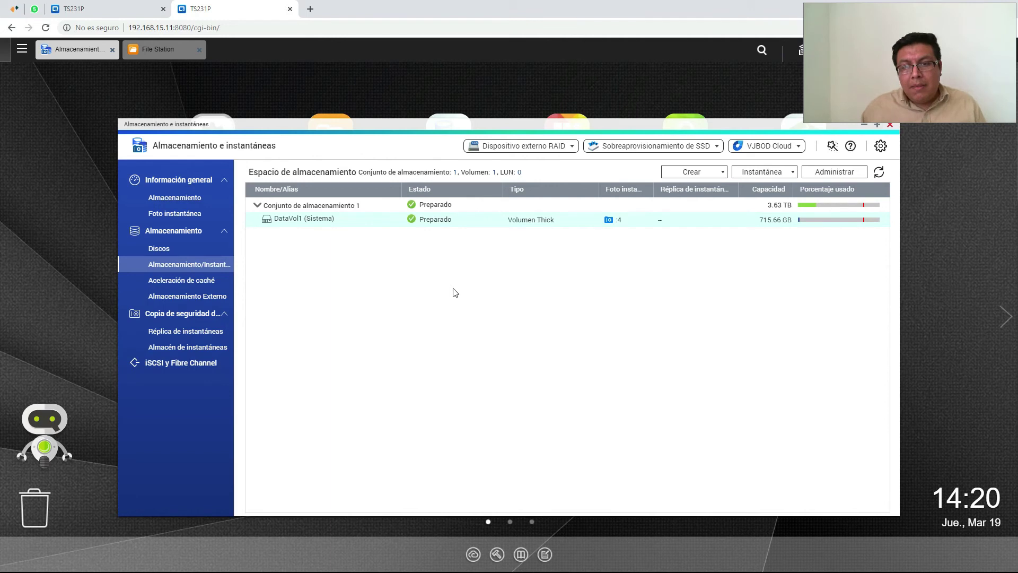
# Open Bse de datos from the accounting folder with editing enabled
pyautogui.hotkey('alt', 'Tab')
pyautogui.click(412, 275)
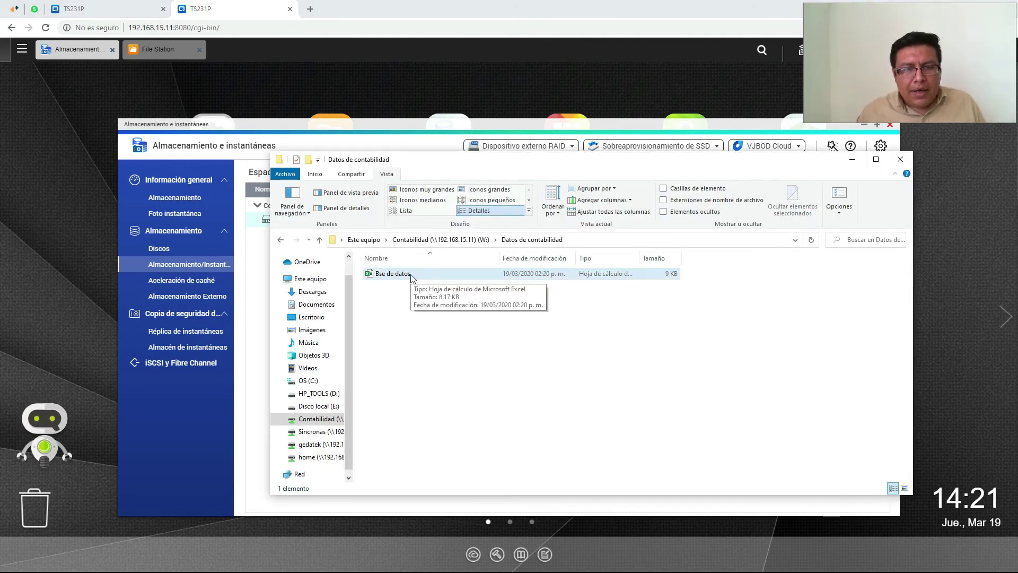
pyautogui.doubleClick(411, 276)
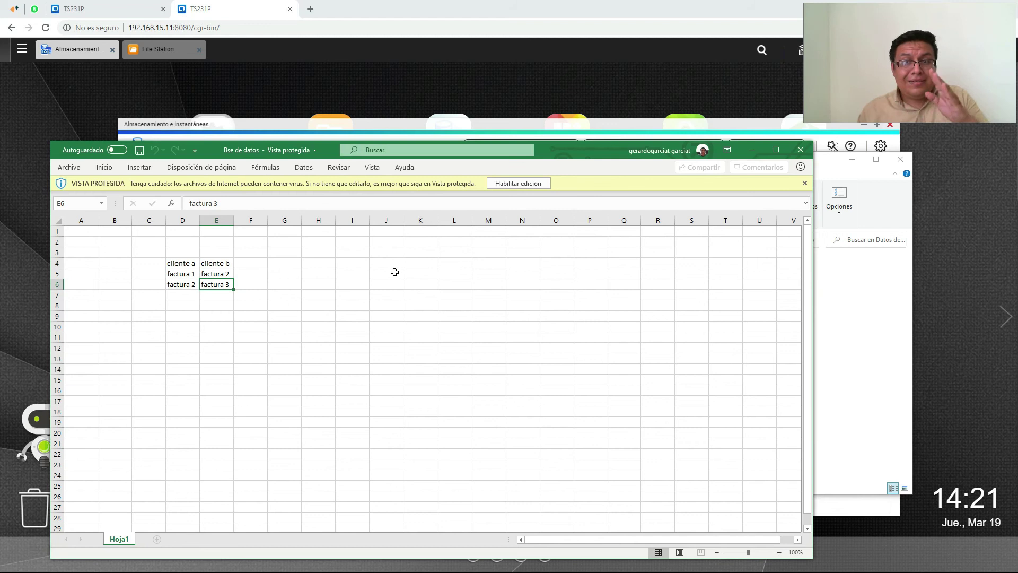
pyautogui.click(530, 185)
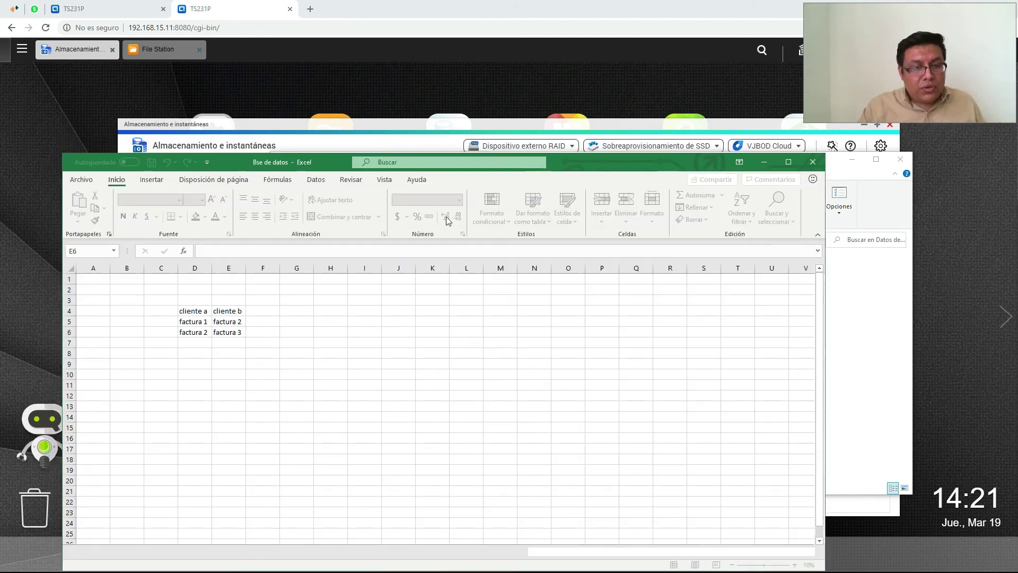
# Add factura 3 in D8 and factura 4 in E8, then save and close the workbook
pyautogui.click(199, 353)
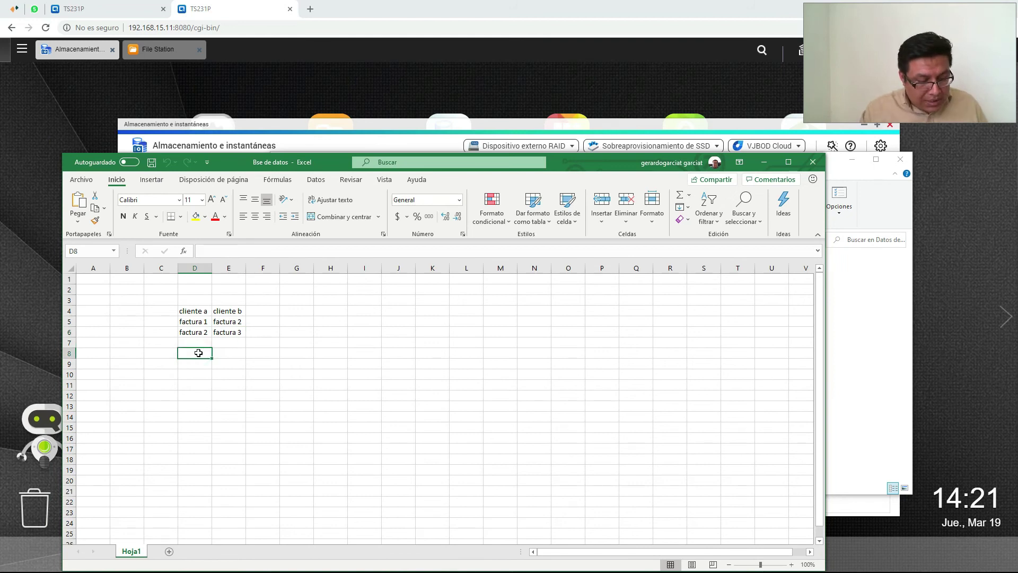
pyautogui.write('factura 3')
pyautogui.press('Tab')
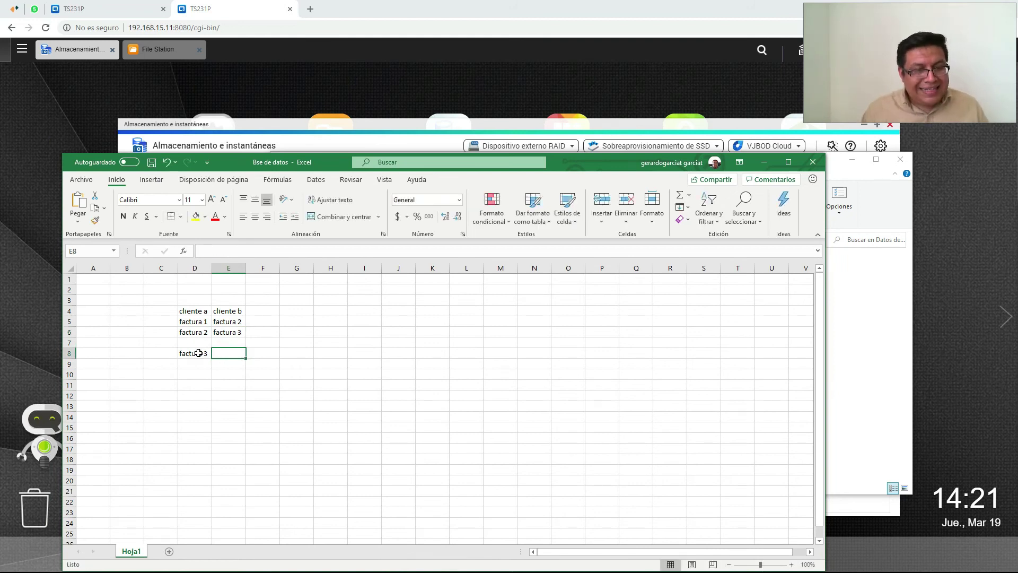
pyautogui.write('factura 4')
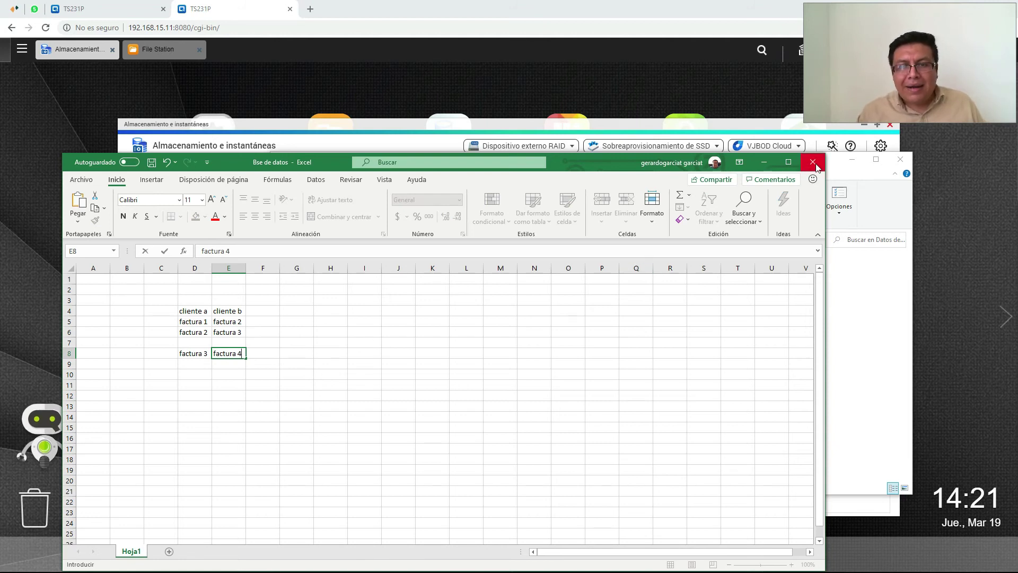
pyautogui.click(152, 162)
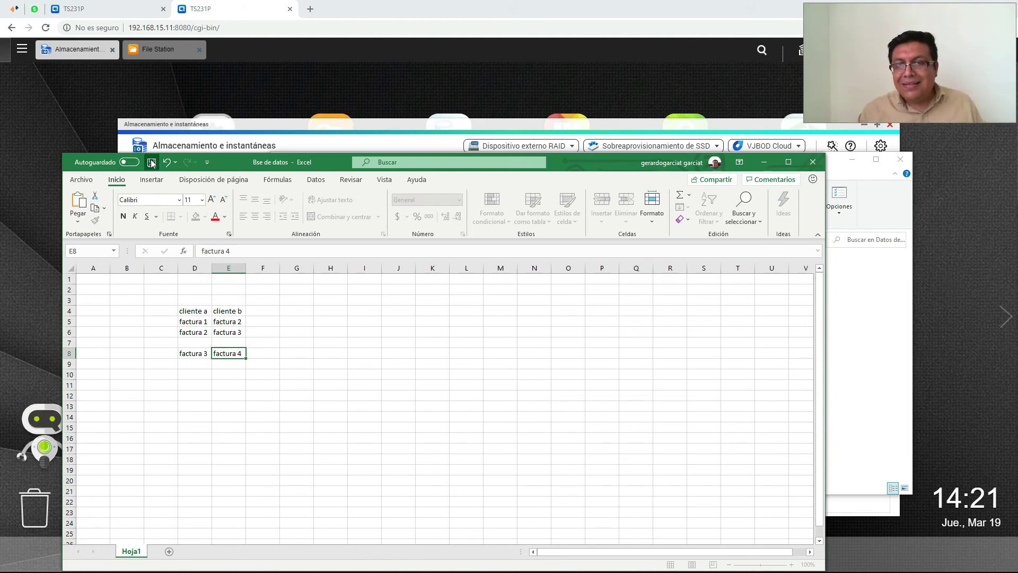
pyautogui.click(813, 163)
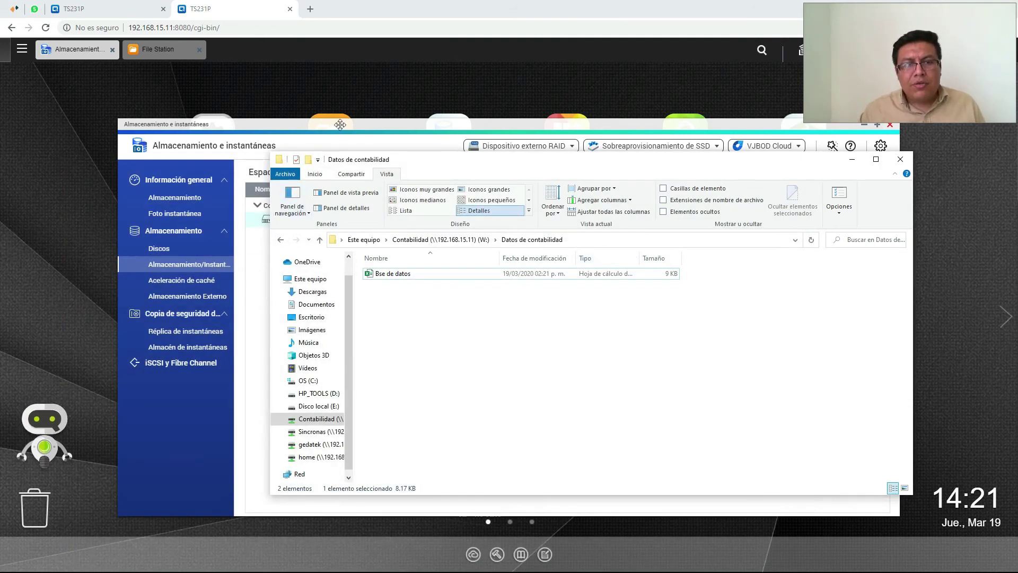
pyautogui.click(340, 124)
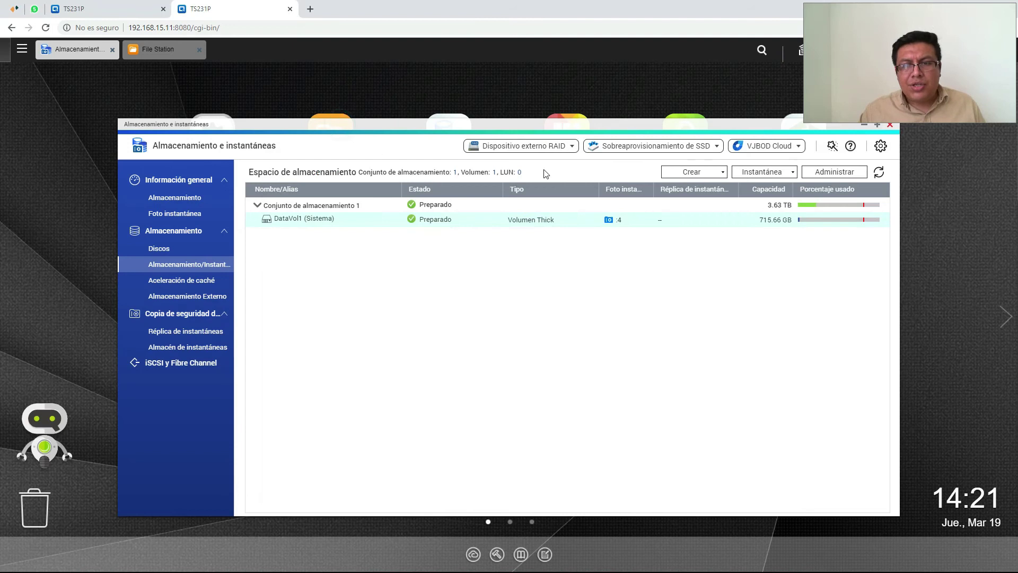
# Take snapshot GMT-06_2020-03-19_1421 of DataVol1, bringing its count to 5
pyautogui.click(765, 172)
pyautogui.click(766, 195)
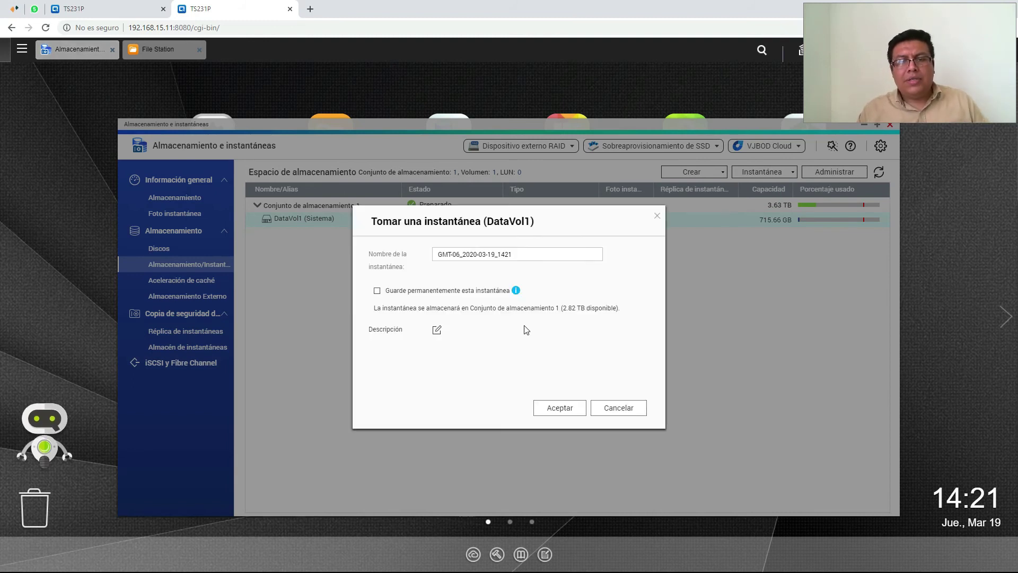
pyautogui.click(574, 409)
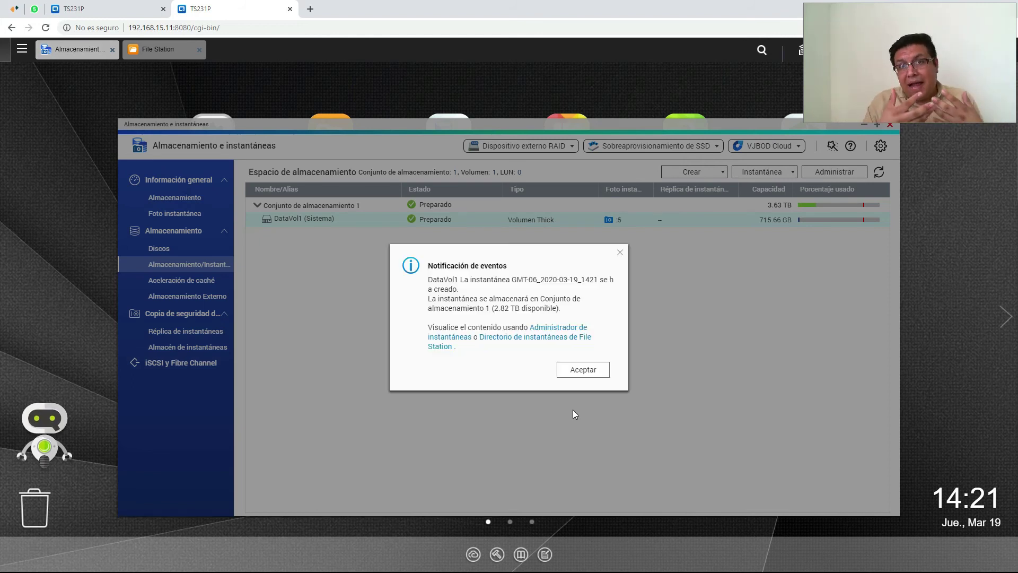
pyautogui.click(574, 366)
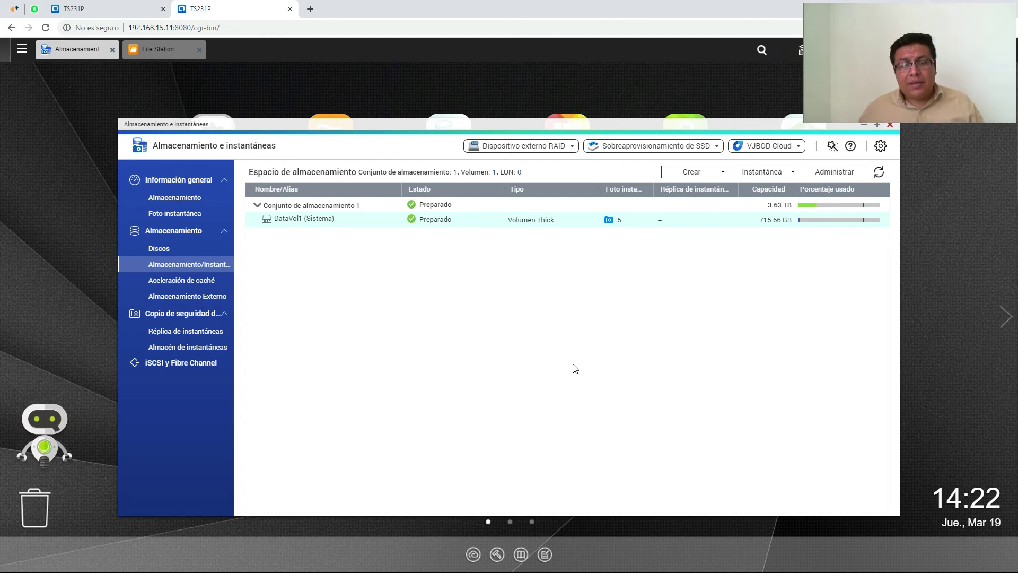
pyautogui.hotkey('alt', 'Tab')
pyautogui.hotkey('alt', 'Tab')
# Take another DataVol1 snapshot, GMT-06_2020-03-19_1422, bringing the count to 6
pyautogui.click(750, 173)
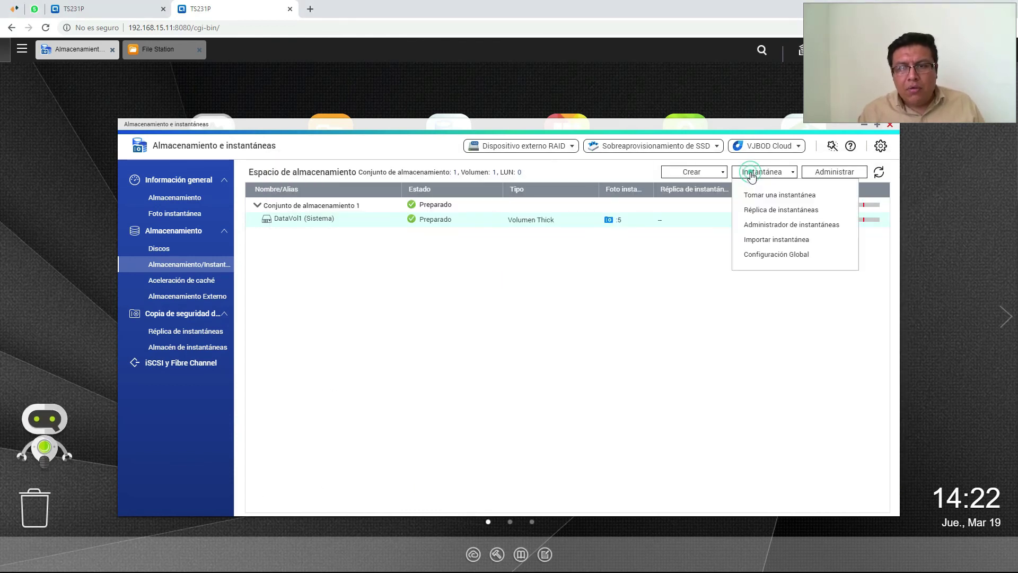
pyautogui.click(760, 198)
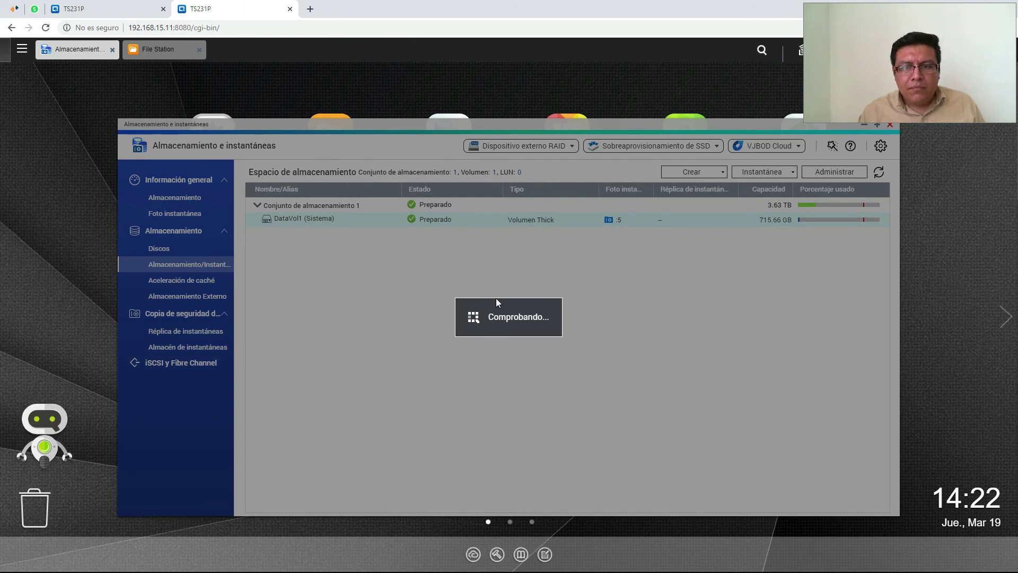
pyautogui.click(564, 407)
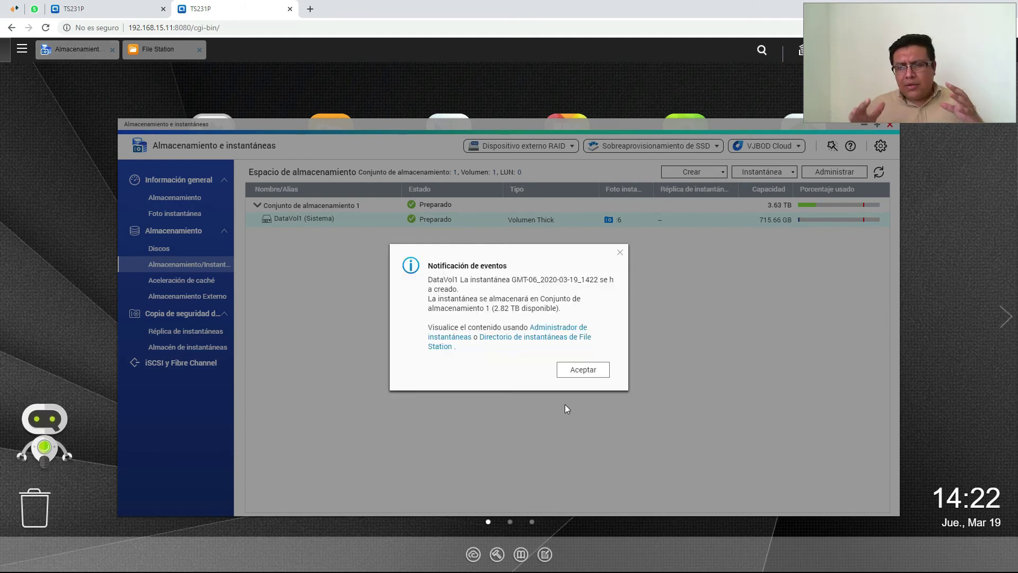
pyautogui.click(596, 366)
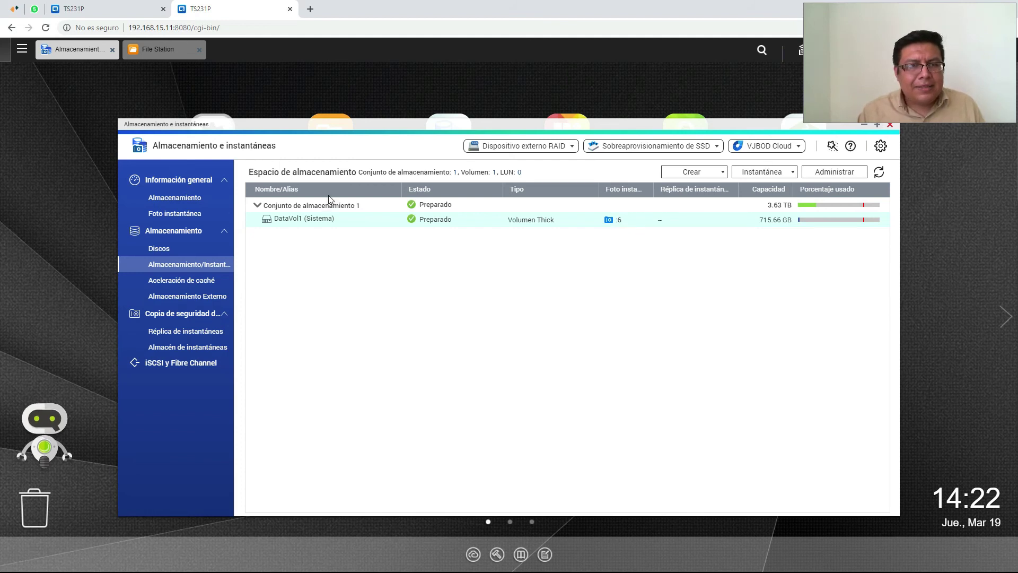
pyautogui.click(758, 177)
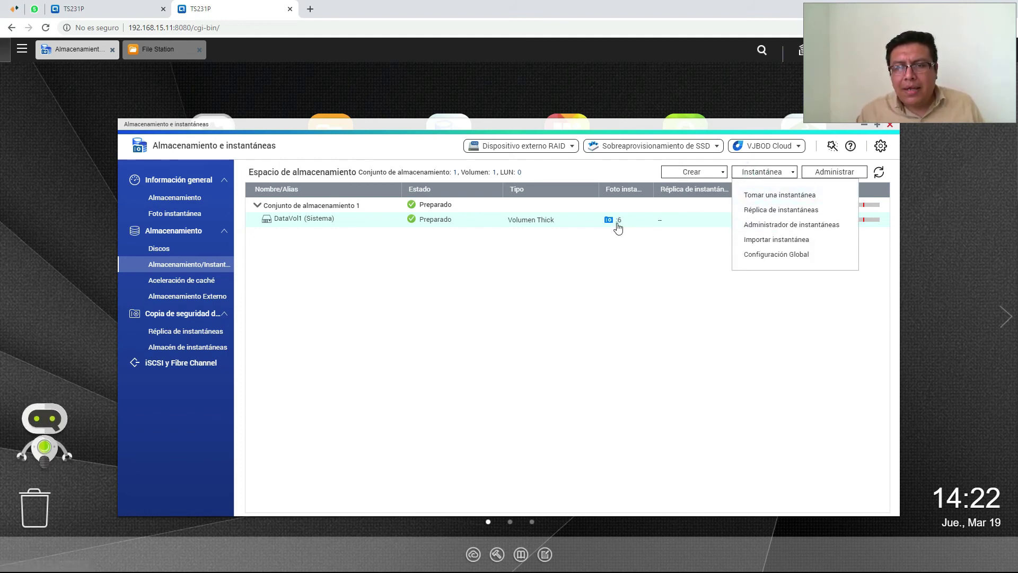
# In the snapshot manager, browse Contabilidad > Datos de contabilidad in the 1420 snapshot
pyautogui.click(617, 222)
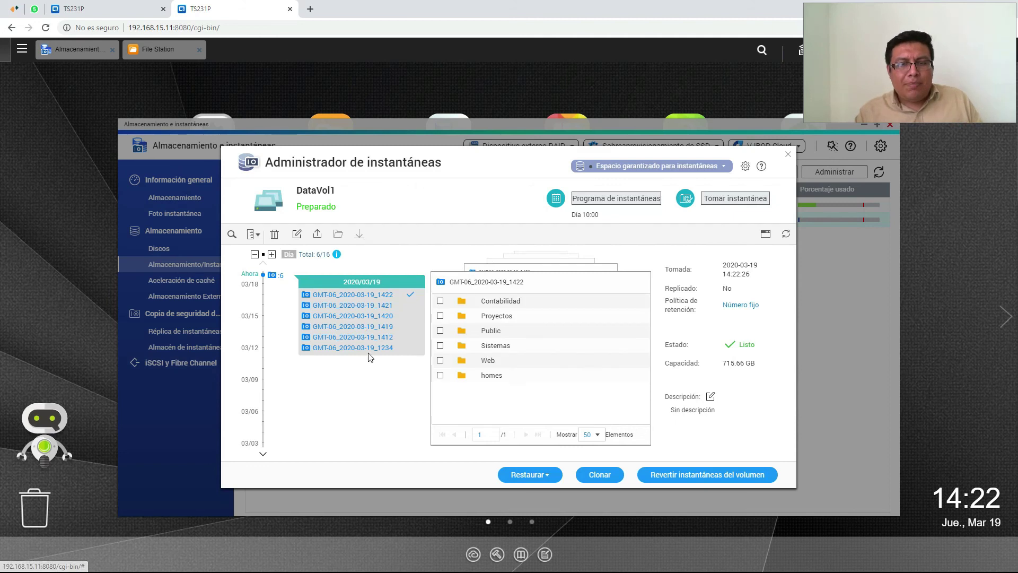
pyautogui.click(499, 302)
pyautogui.click(499, 311)
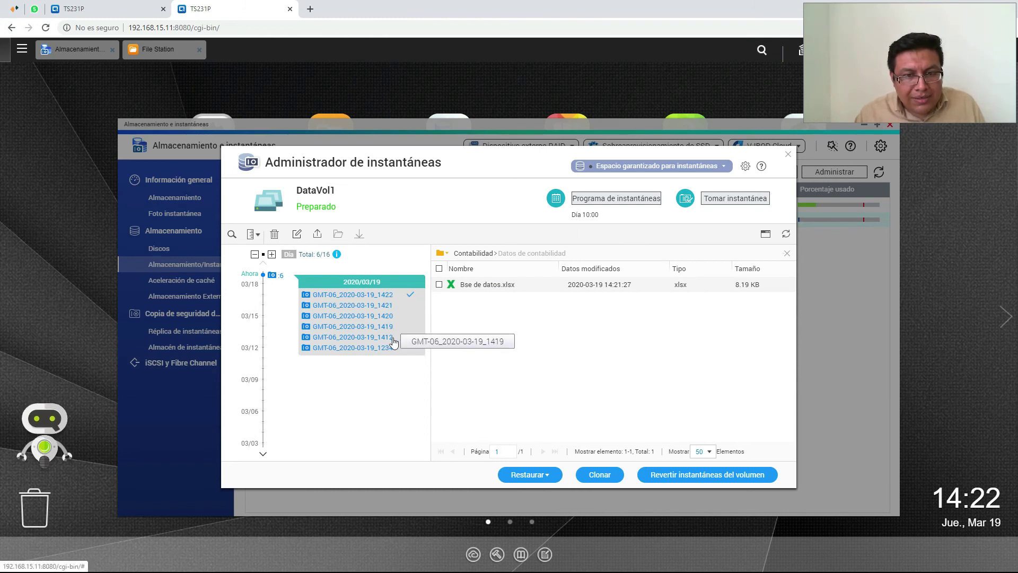
pyautogui.click(389, 318)
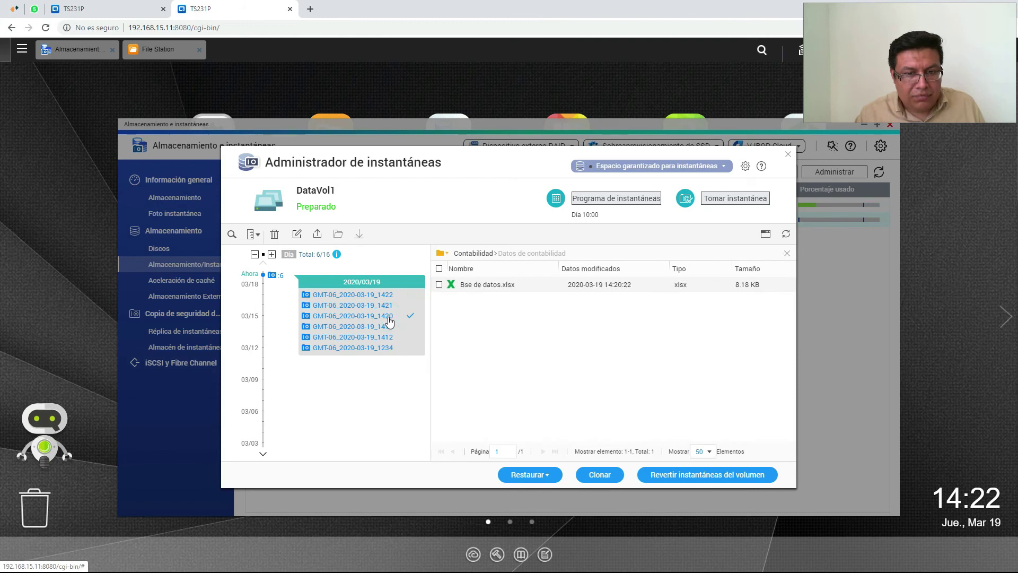
# Start restoring Bse de datos.xlsx from that snapshot, then cancel the restore
pyautogui.rightClick(480, 287)
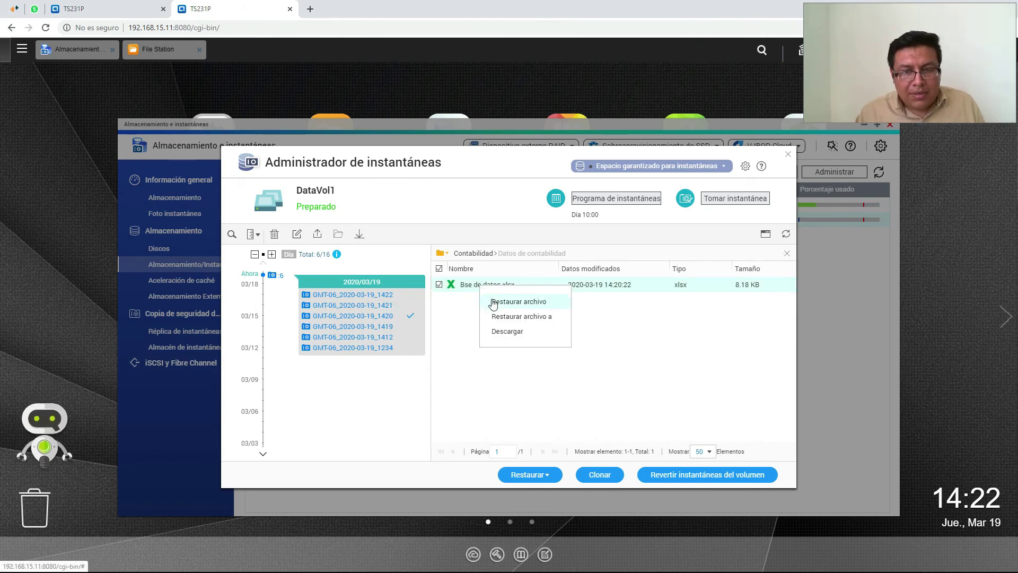
pyautogui.click(499, 302)
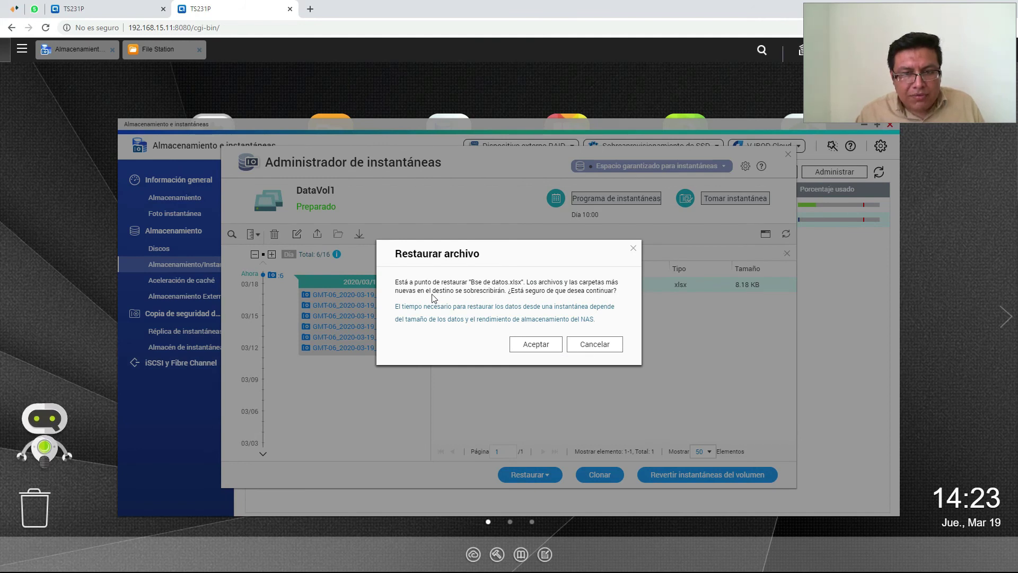
pyautogui.click(593, 349)
pyautogui.hotkey('alt', 'Tab')
# Rename the current Bse de datos spreadsheet to 'Bse de datos_final'
pyautogui.click(398, 274)
pyautogui.rightClick(397, 277)
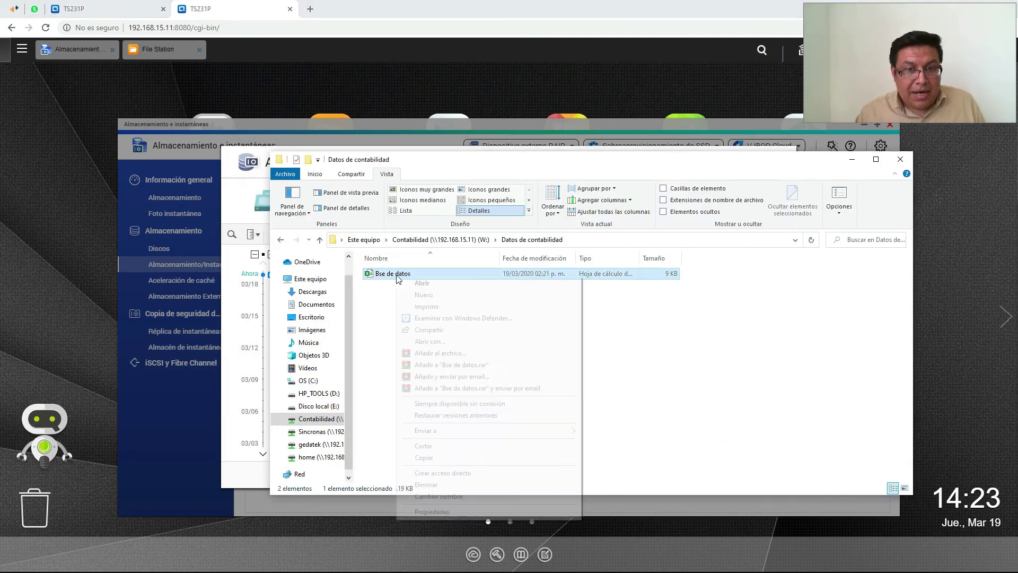
pyautogui.click(473, 496)
pyautogui.press('Home')
pyautogui.write('_final')
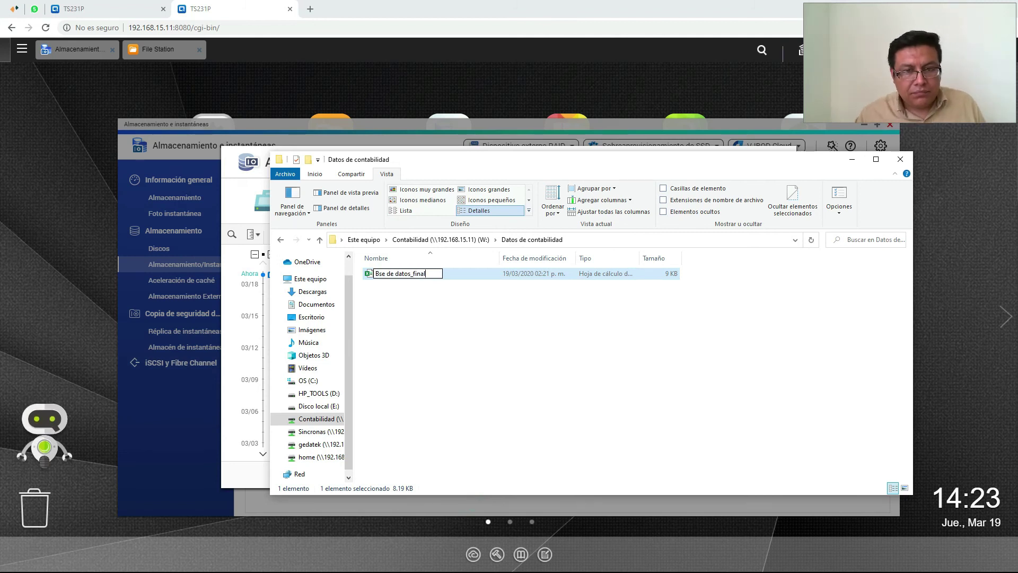
pyautogui.press('Return')
pyautogui.click(444, 361)
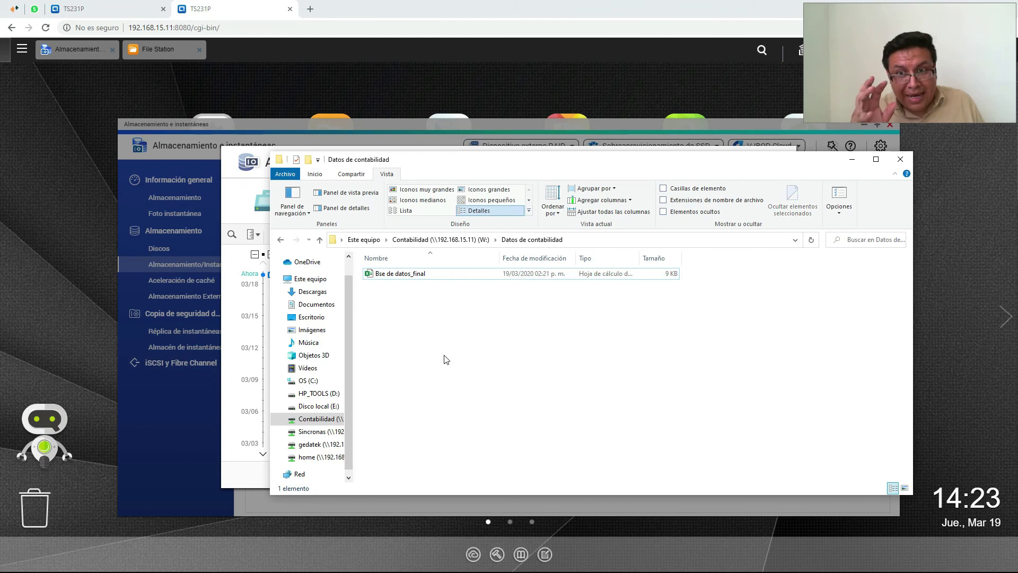
pyautogui.hotkey('alt', 'Tab')
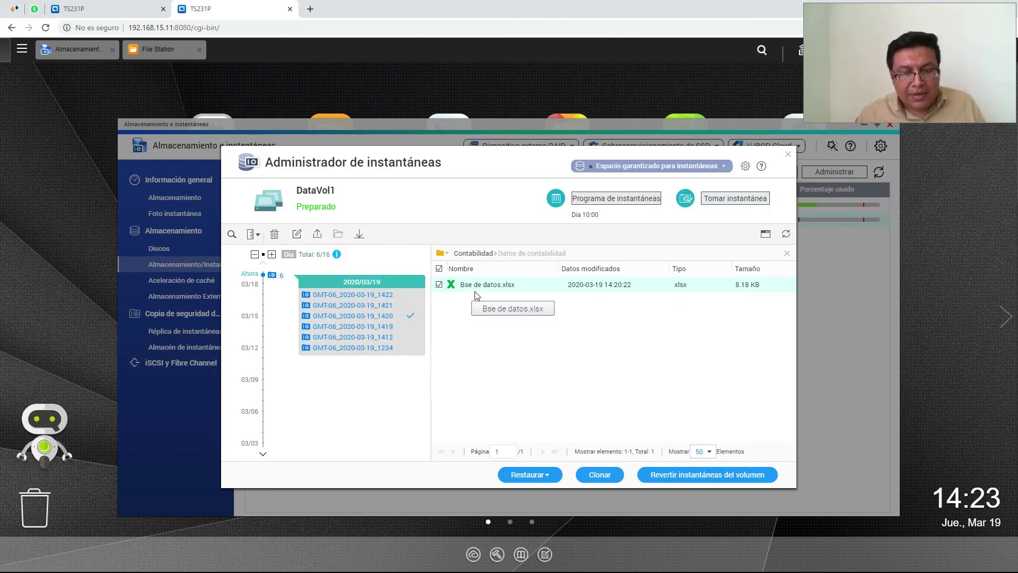
# Restore Bse de datos.xlsx from the 1420 snapshot and open the restored copy in Excel
pyautogui.rightClick(490, 288)
pyautogui.click(511, 303)
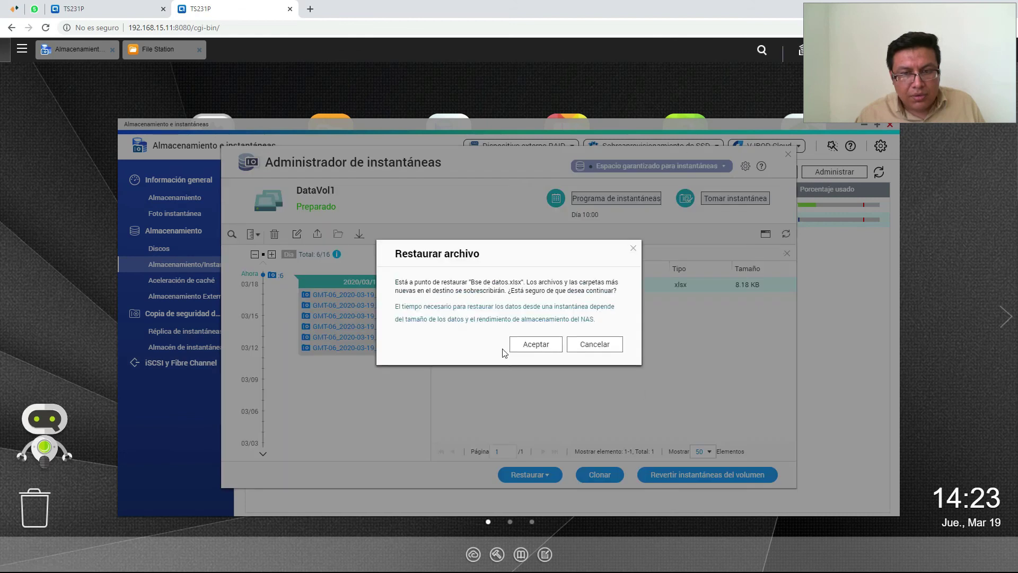
pyautogui.click(533, 348)
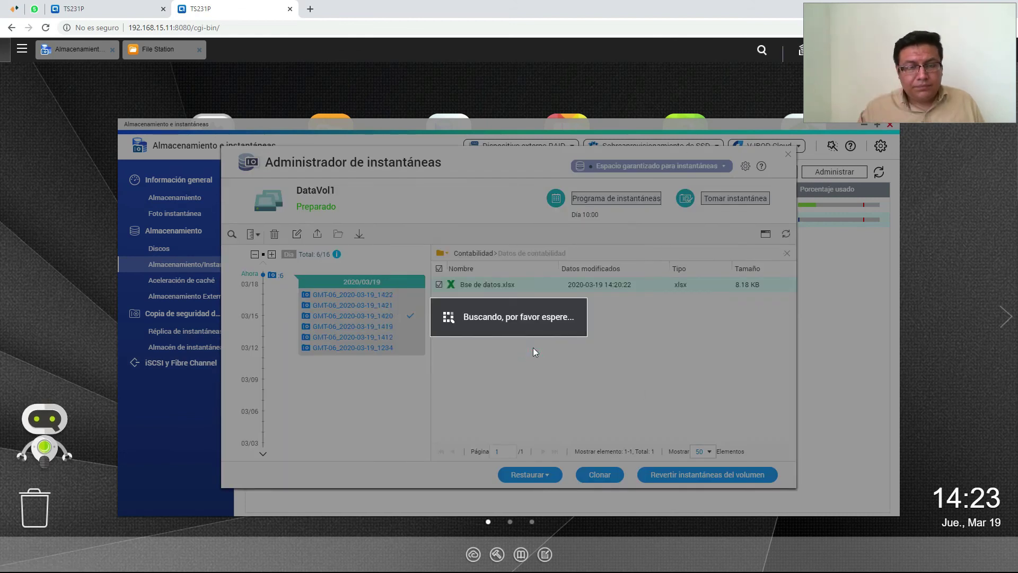
pyautogui.click(565, 334)
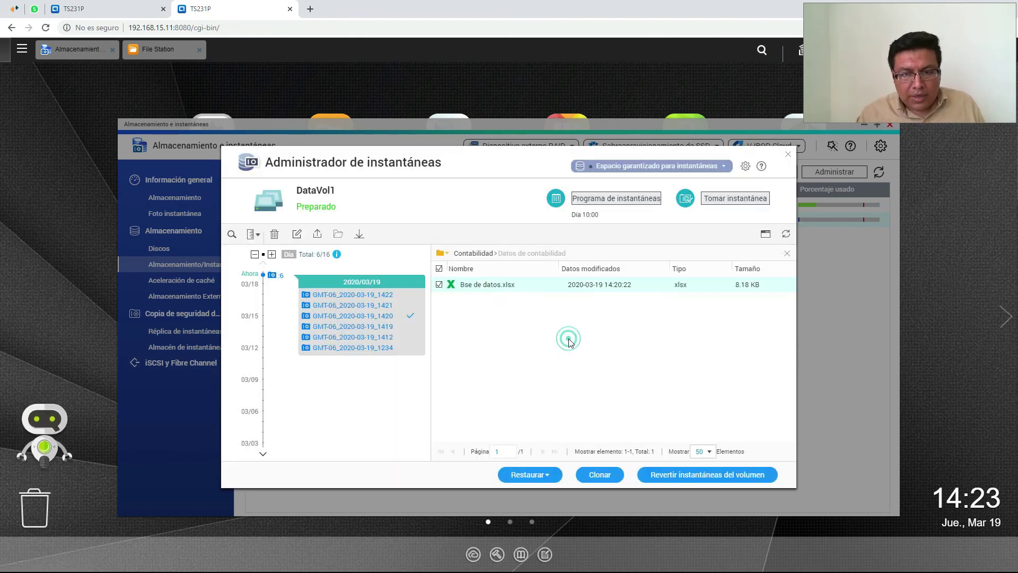
pyautogui.hotkey('alt', 'Tab')
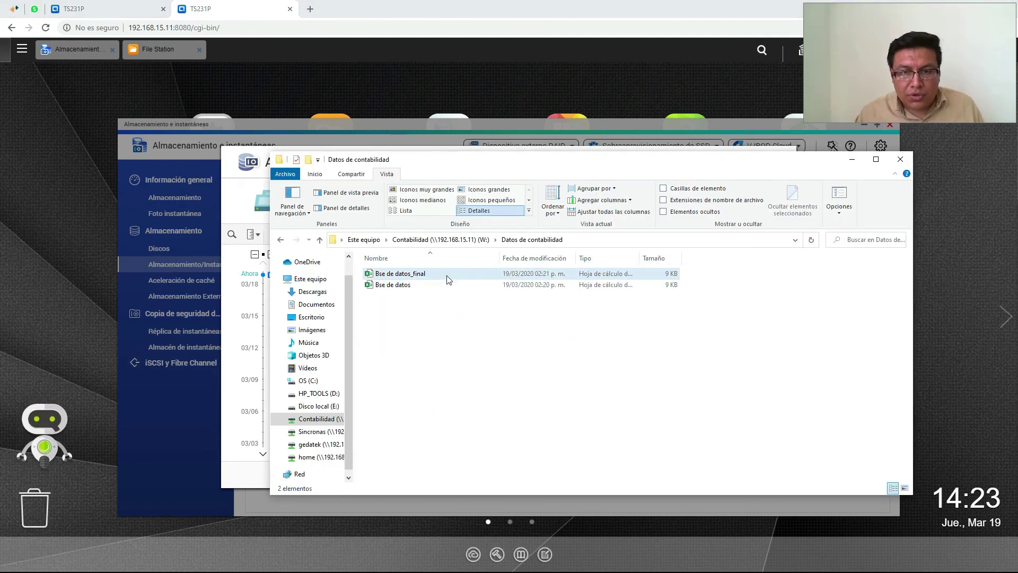
pyautogui.doubleClick(414, 286)
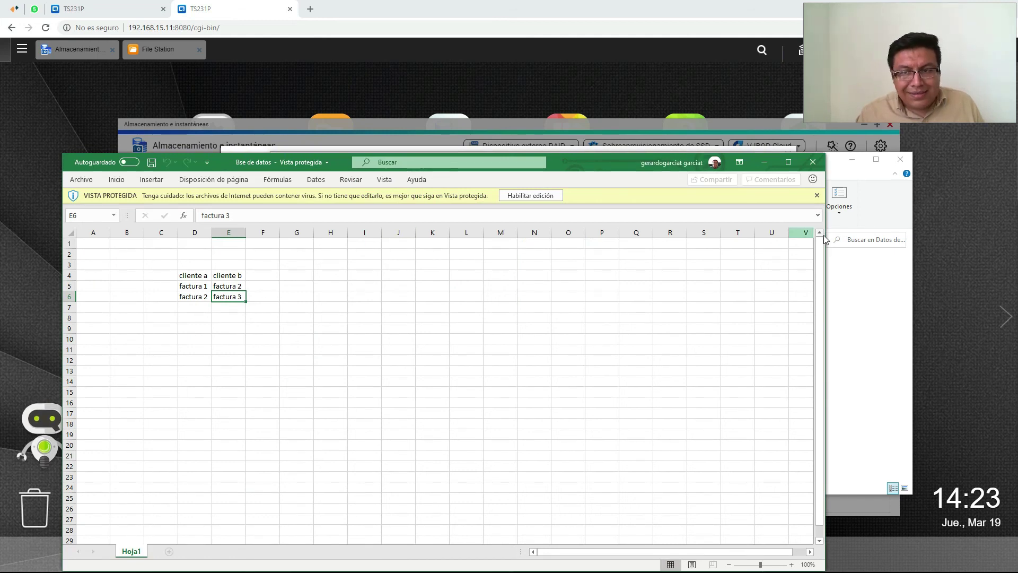
# Open Bse de datos_final beside the restored workbook to compare the two versions
pyautogui.click(866, 306)
pyautogui.click(427, 274)
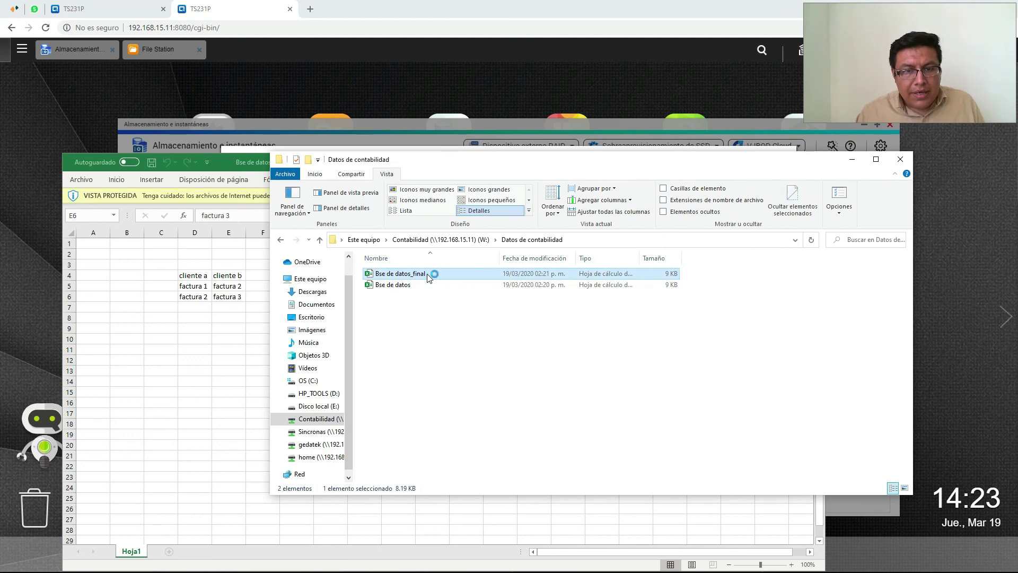
pyautogui.doubleClick(427, 274)
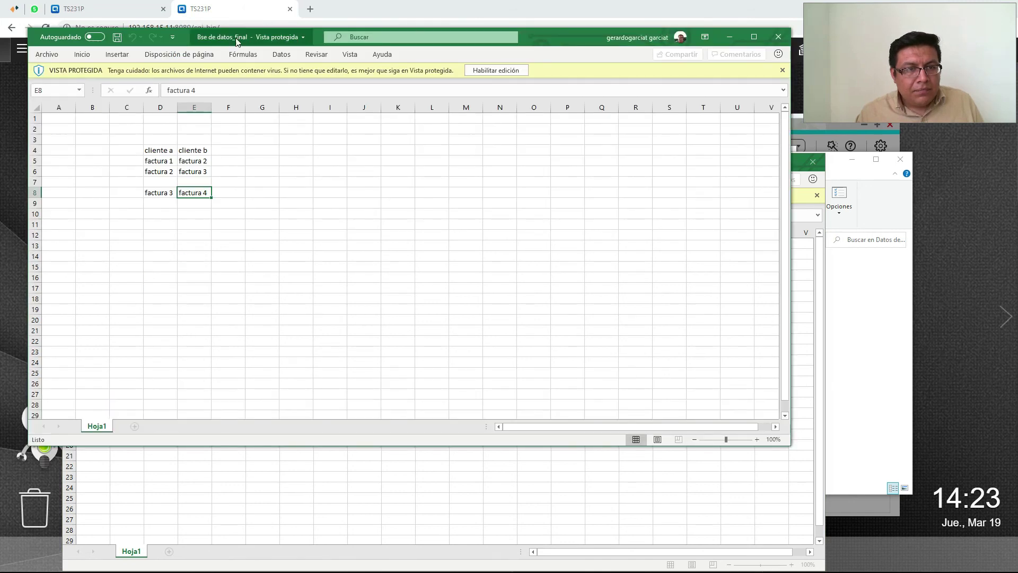
pyautogui.moveTo(561, 44); pyautogui.dragTo(551, 330)
pyautogui.click(186, 468)
pyautogui.click(144, 468)
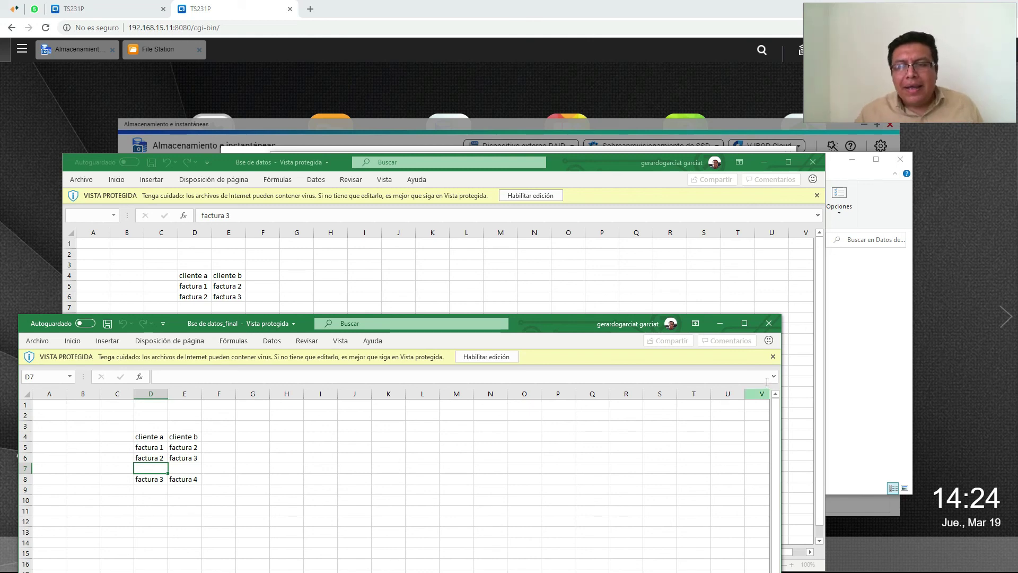
# Close both the Bse de datos_final and restored Bse de datos workbooks
pyautogui.click(769, 324)
pyautogui.click(812, 162)
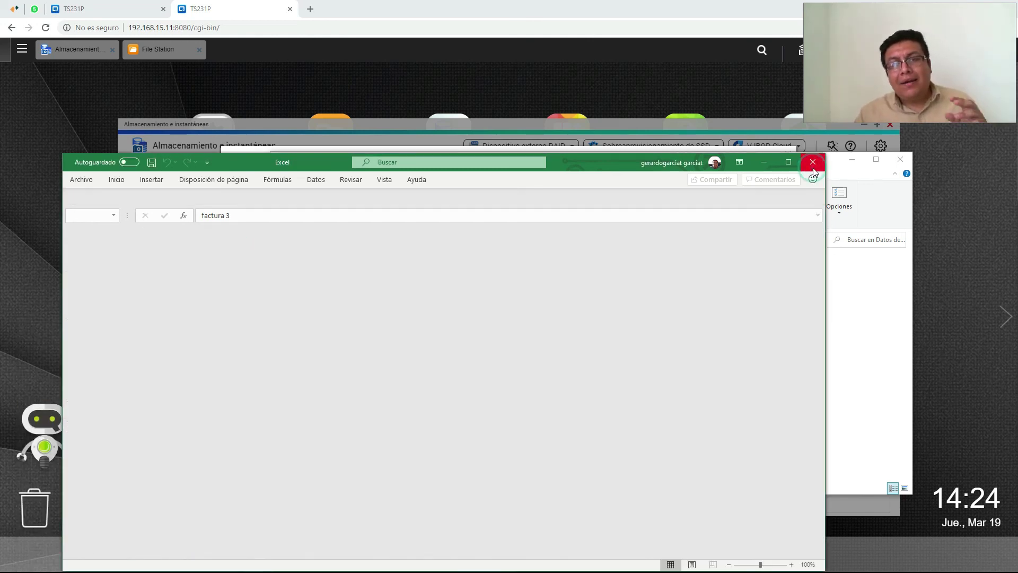
pyautogui.click(573, 391)
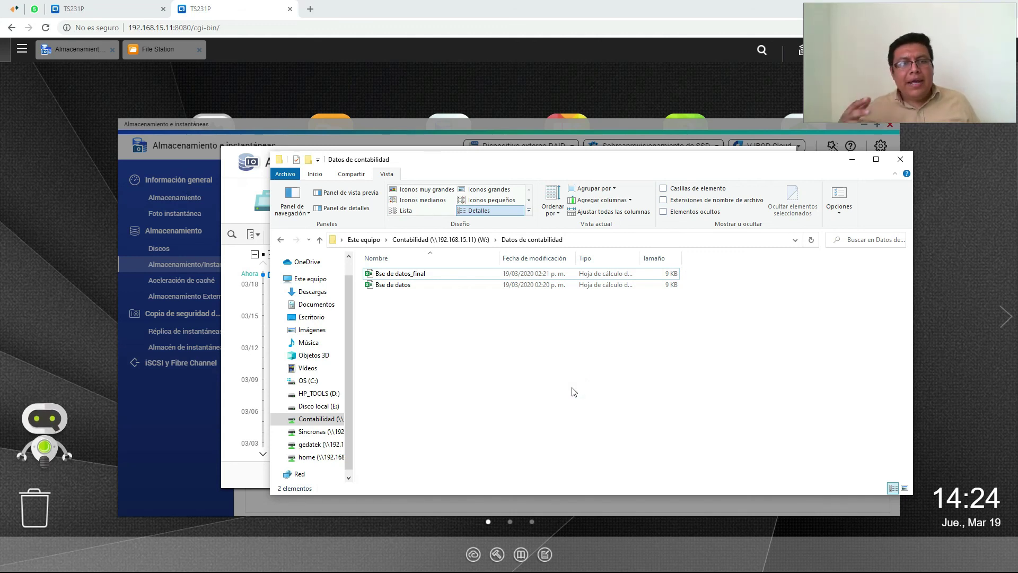
# Close the Datos de contabilidad folder and snapshot manager, returning to the 192.168.15.11 shares
pyautogui.click(893, 160)
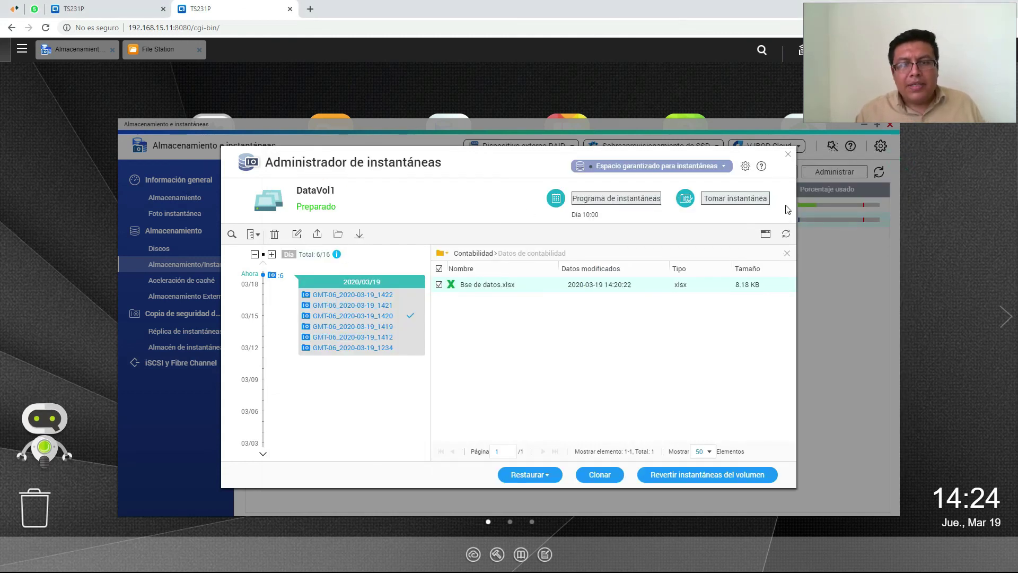
pyautogui.click(788, 154)
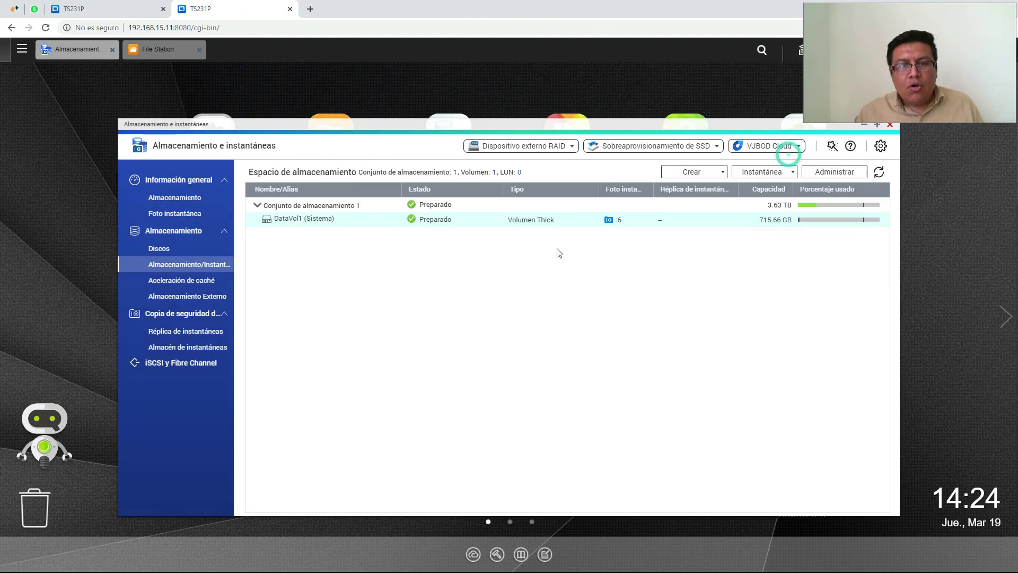
pyautogui.hotkey('alt', 'Tab')
pyautogui.hotkey('alt', 'Tab')
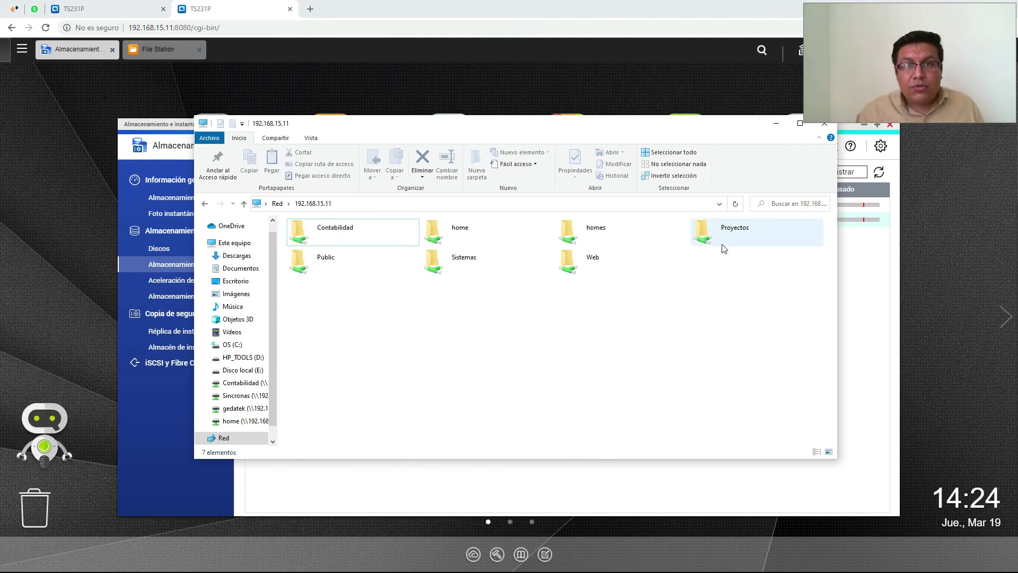
pyautogui.click(381, 204)
pyautogui.click(421, 205)
pyautogui.click(448, 355)
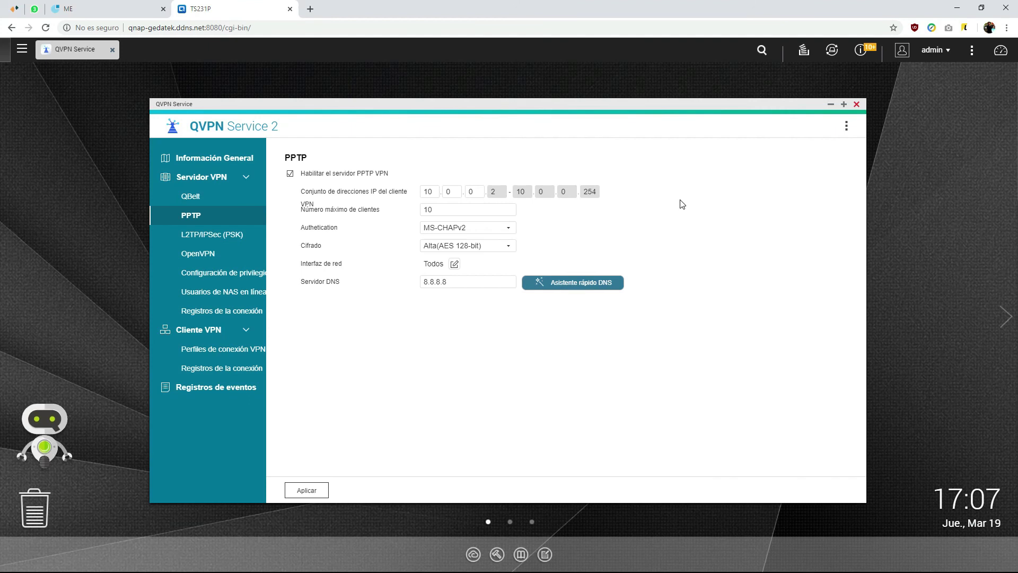
# Open \\192.168.15.11 from the Run box to list the NAS shares
pyautogui.press('super+r')
pyautogui.write('\\')
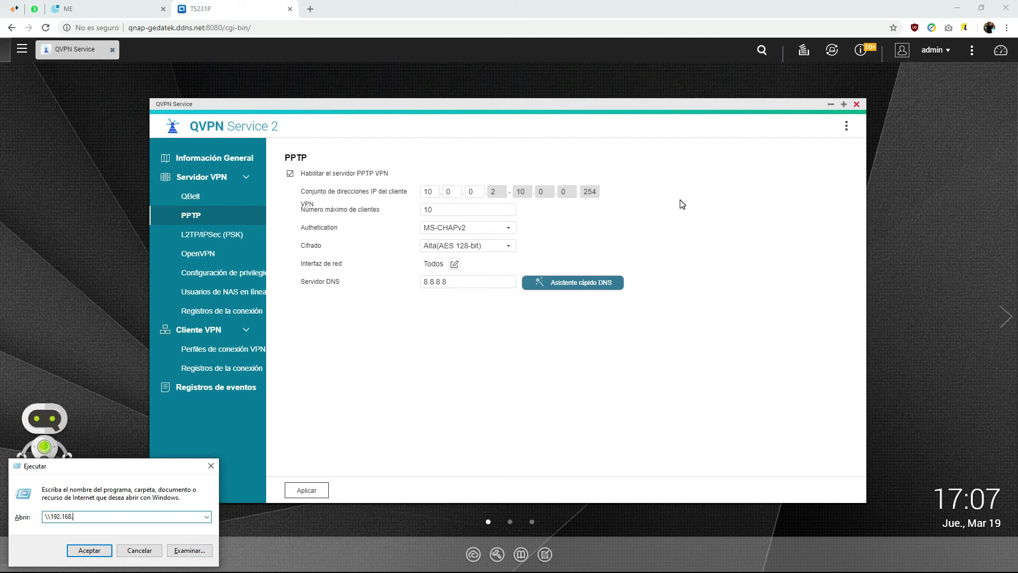
pyautogui.press('Return')
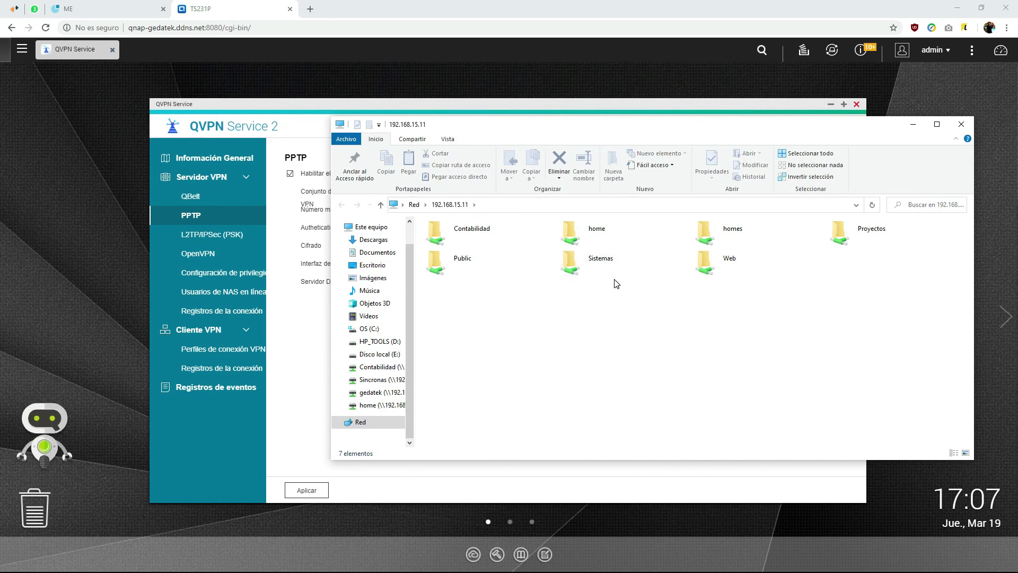
# Play Capitulo 20 from the Contabilidad share in VLC starting near 05:27, window moved lower
pyautogui.doubleClick(490, 234)
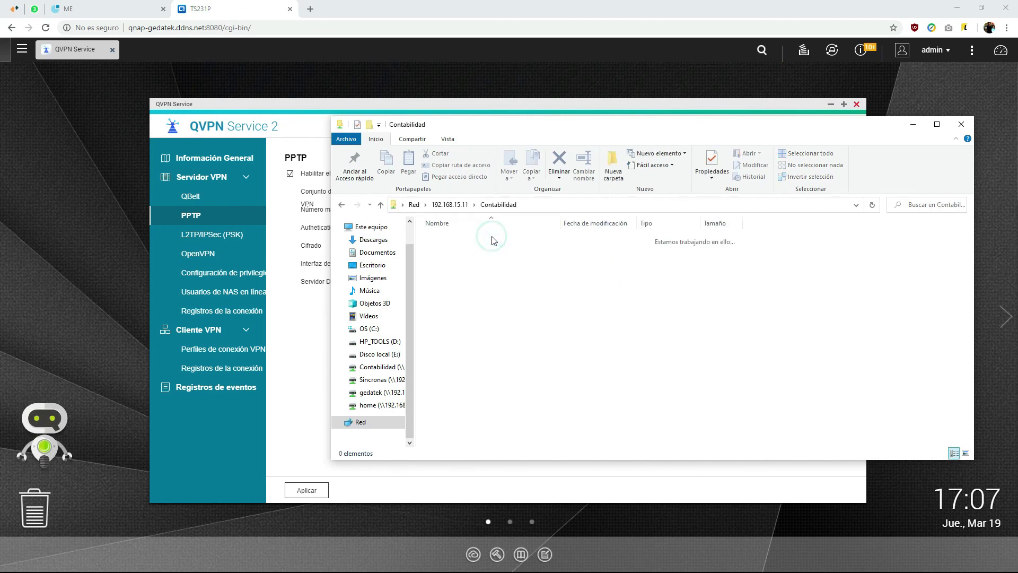
pyautogui.click(469, 274)
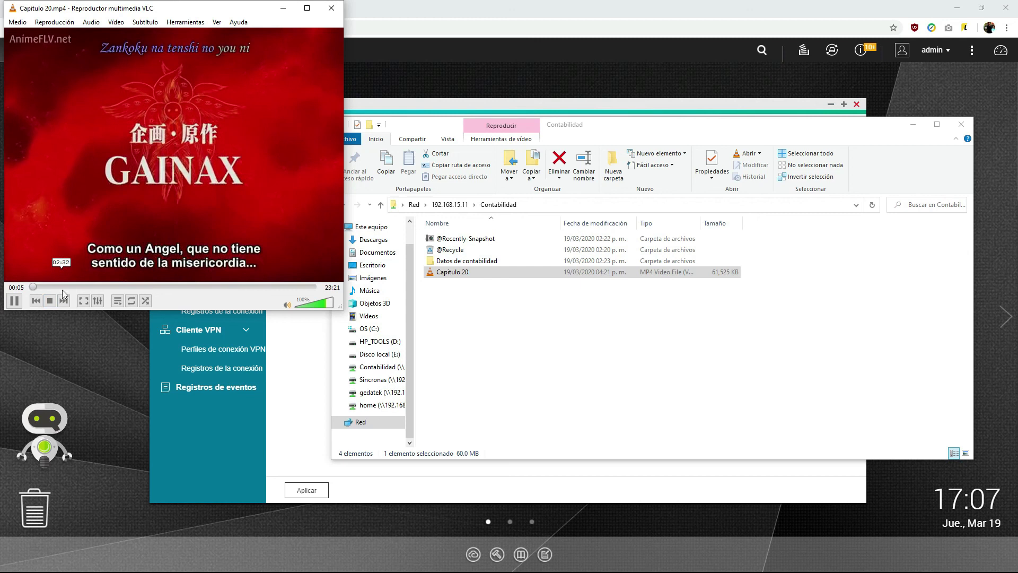
pyautogui.click(64, 285)
pyautogui.click(97, 287)
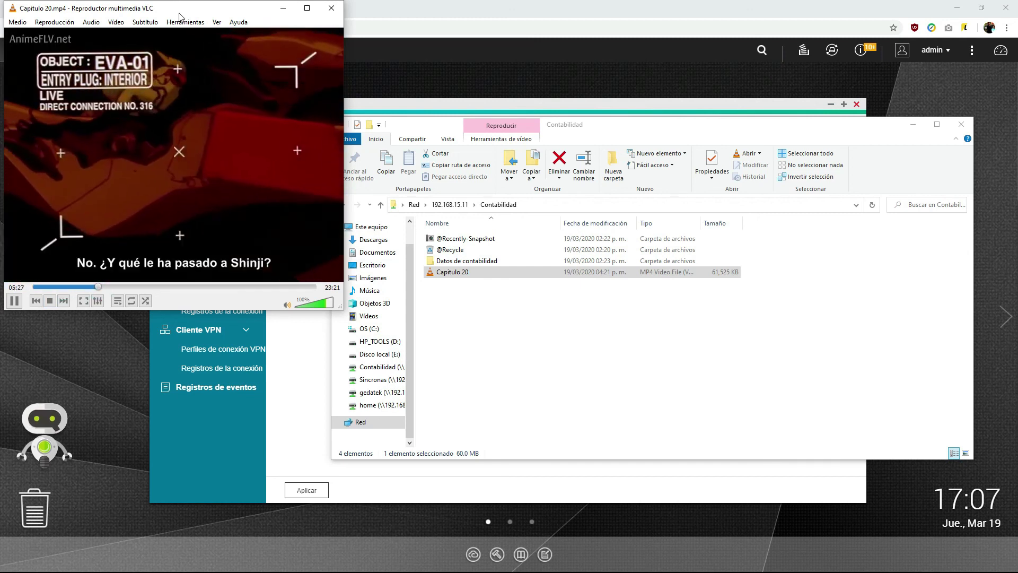
pyautogui.moveTo(179, 16); pyautogui.dragTo(191, 106)
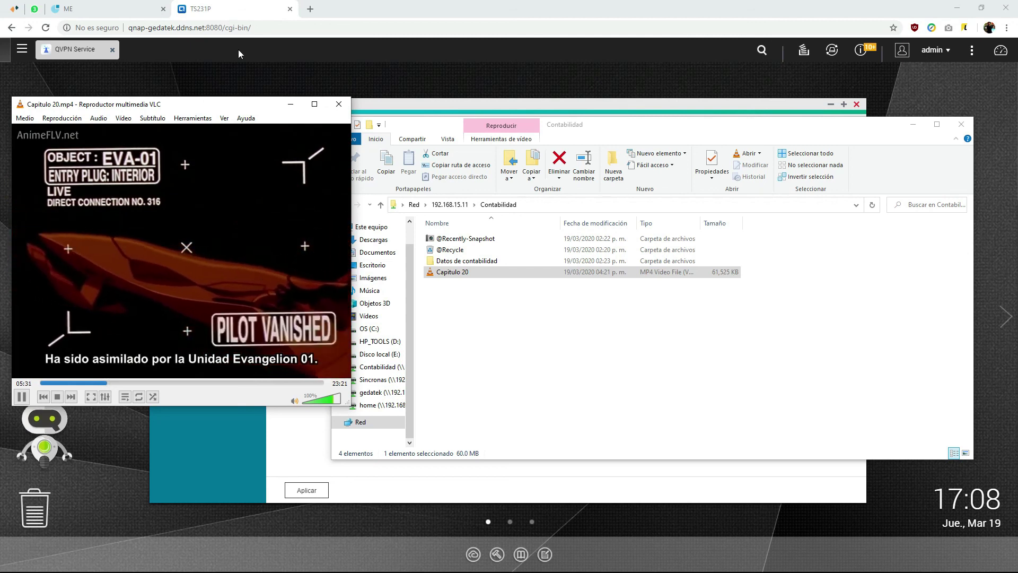
pyautogui.moveTo(215, 108); pyautogui.dragTo(256, 137)
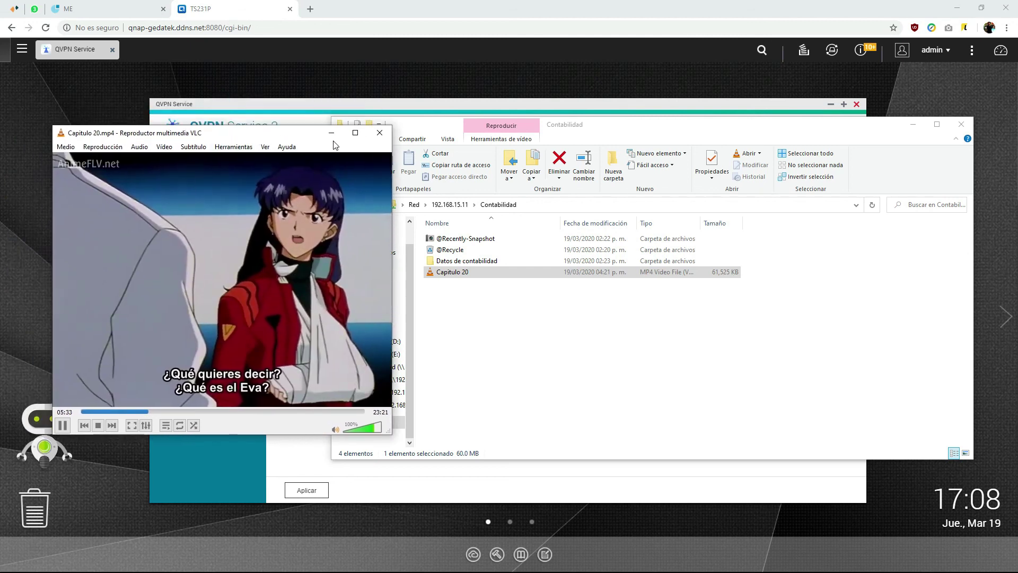